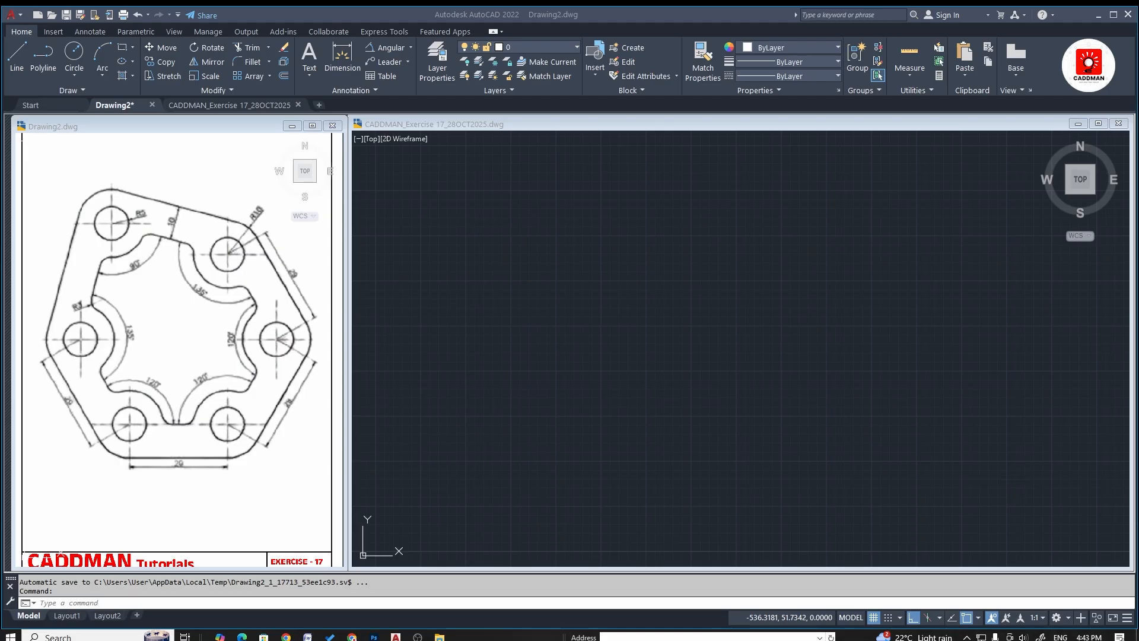
Make the empty CADDMAN_Exercise 17_28OCT2025 drawing active beside the reference drawing
click(485, 268)
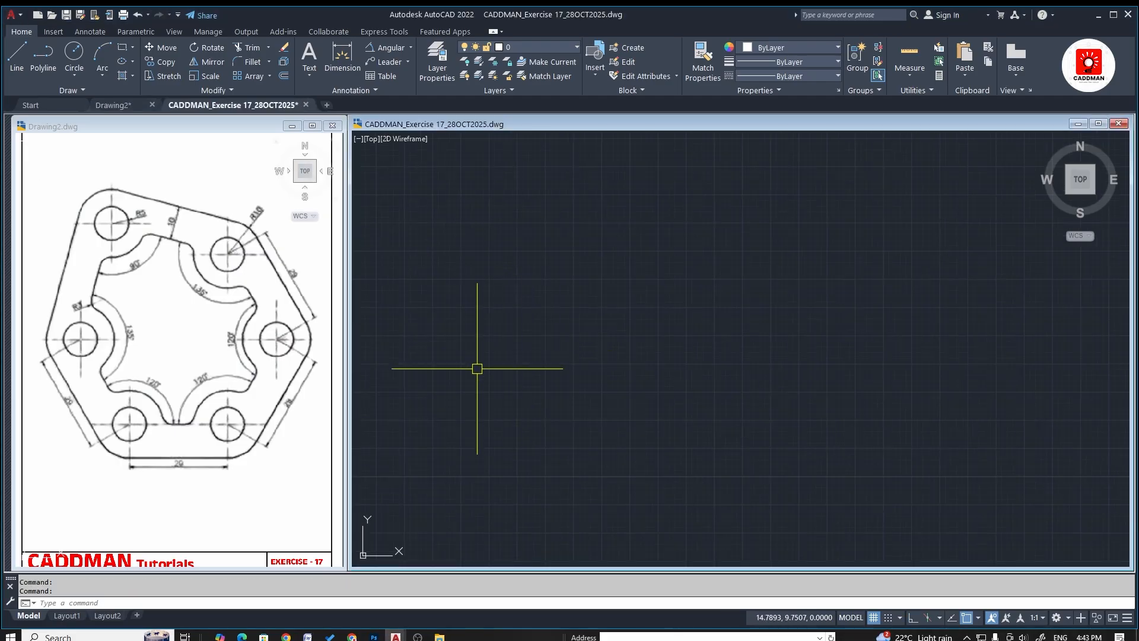
click(502, 421)
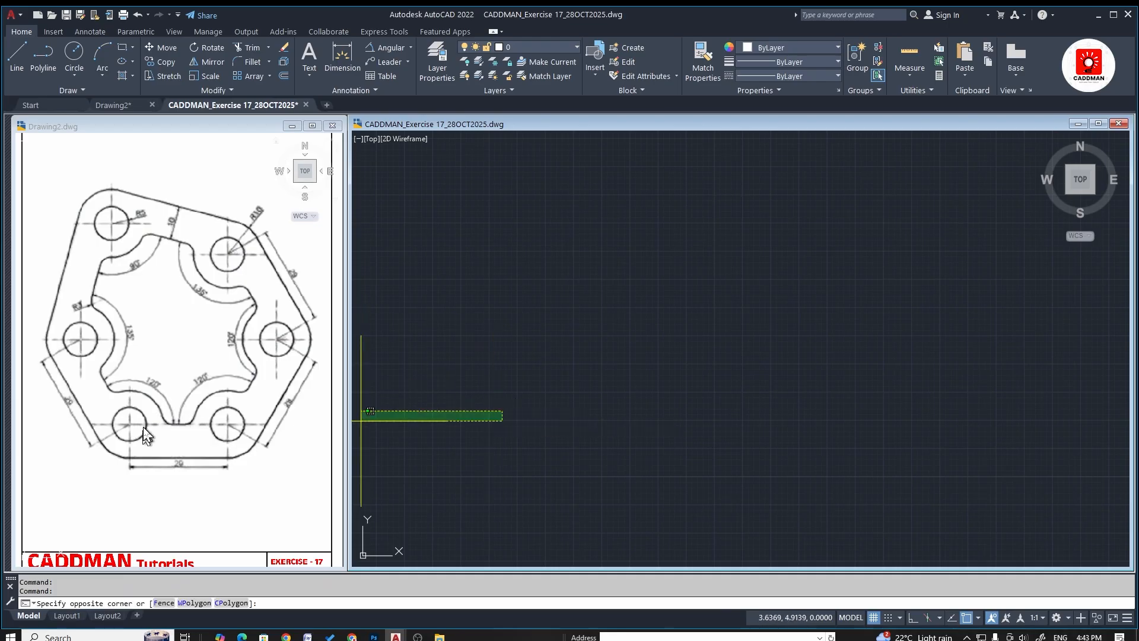
click(369, 411)
click(607, 363)
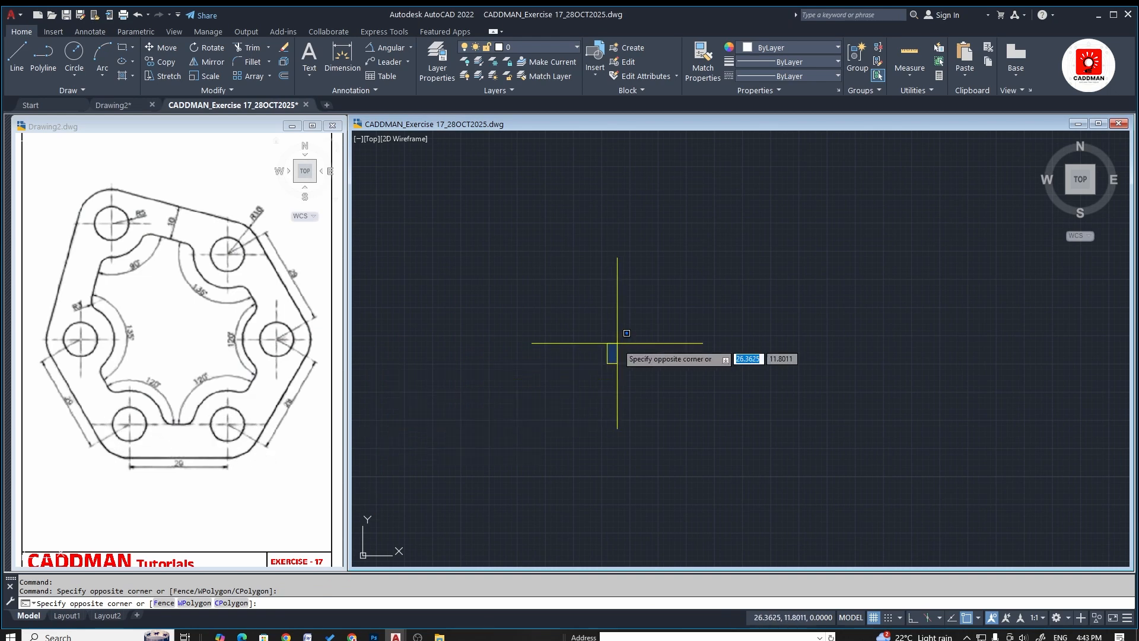
click(588, 375)
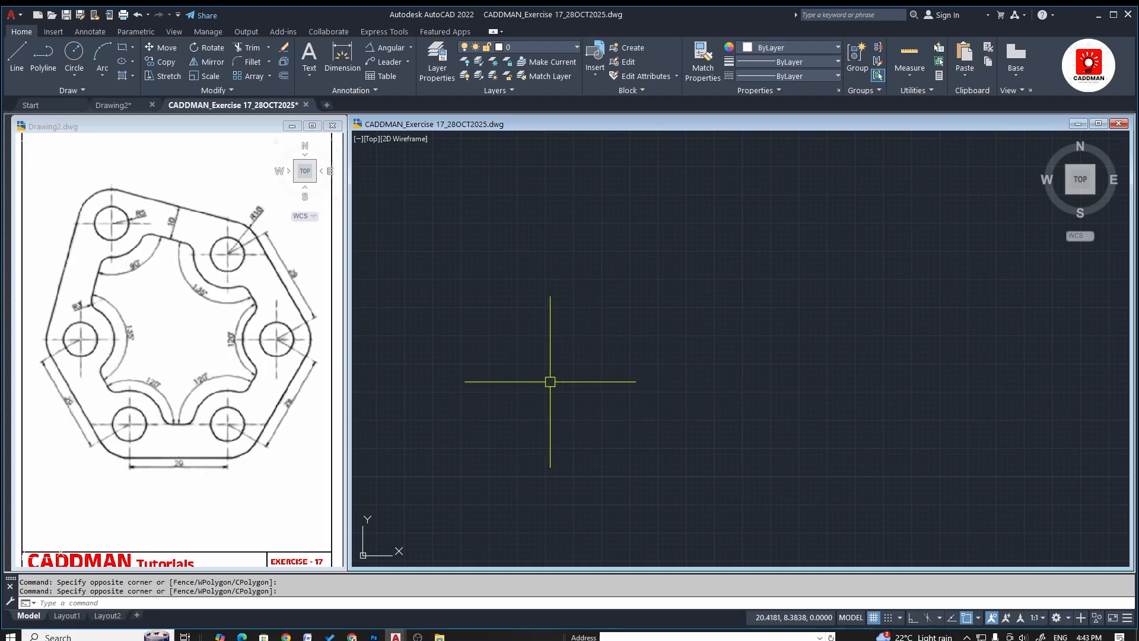
Draw a nearly horizontal line 29 units long in the empty model space with Ortho off
text(L)
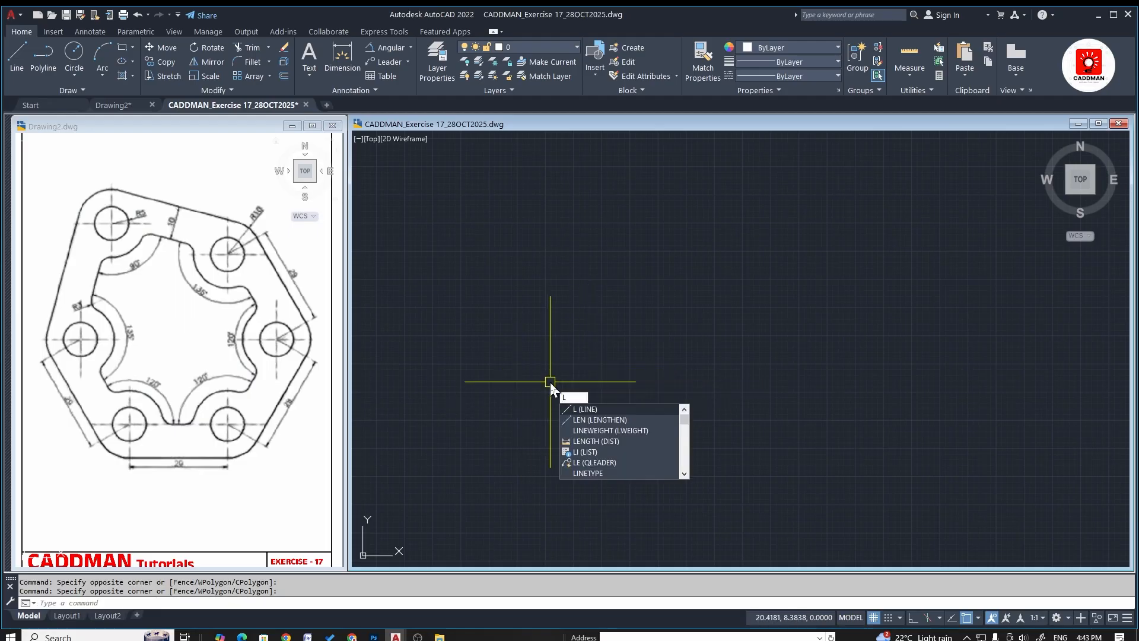
key(Return)
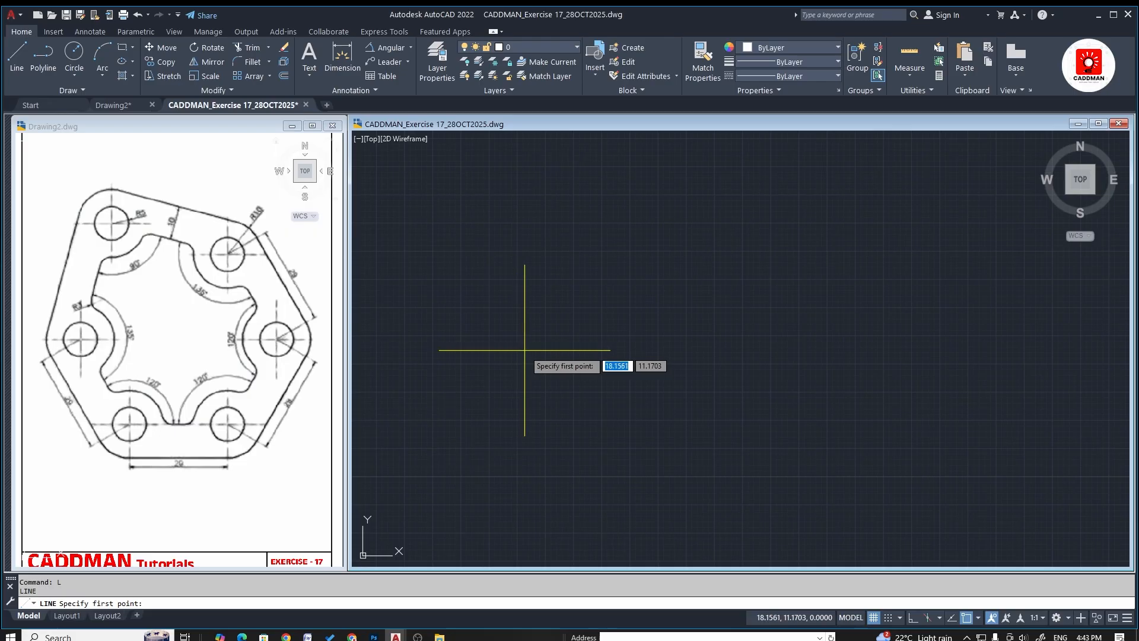
click(551, 375)
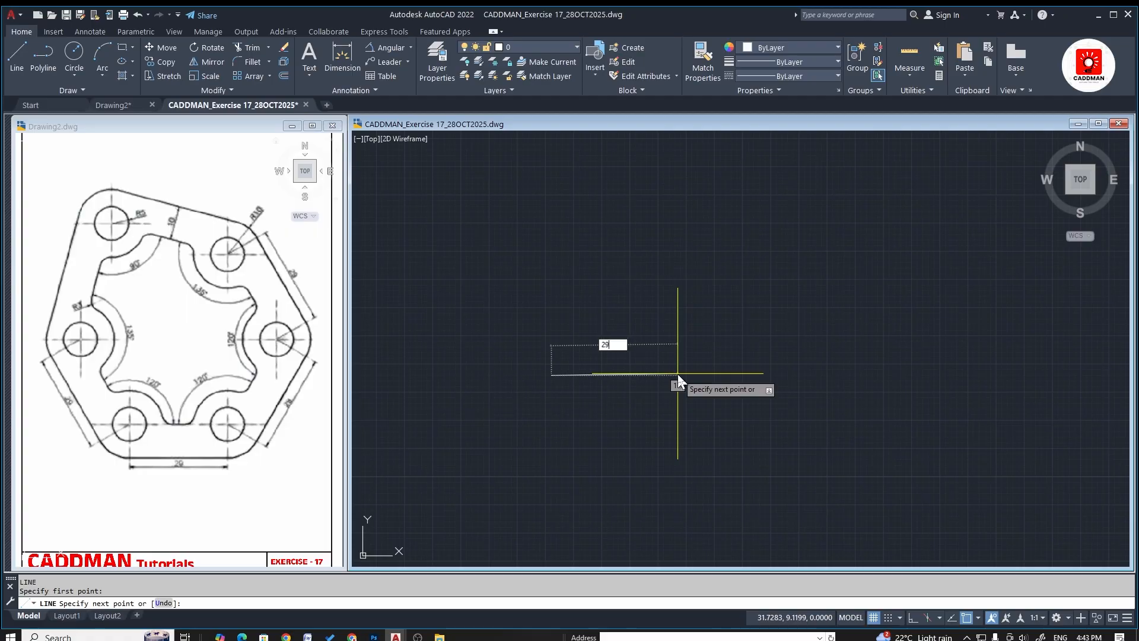
key(Return)
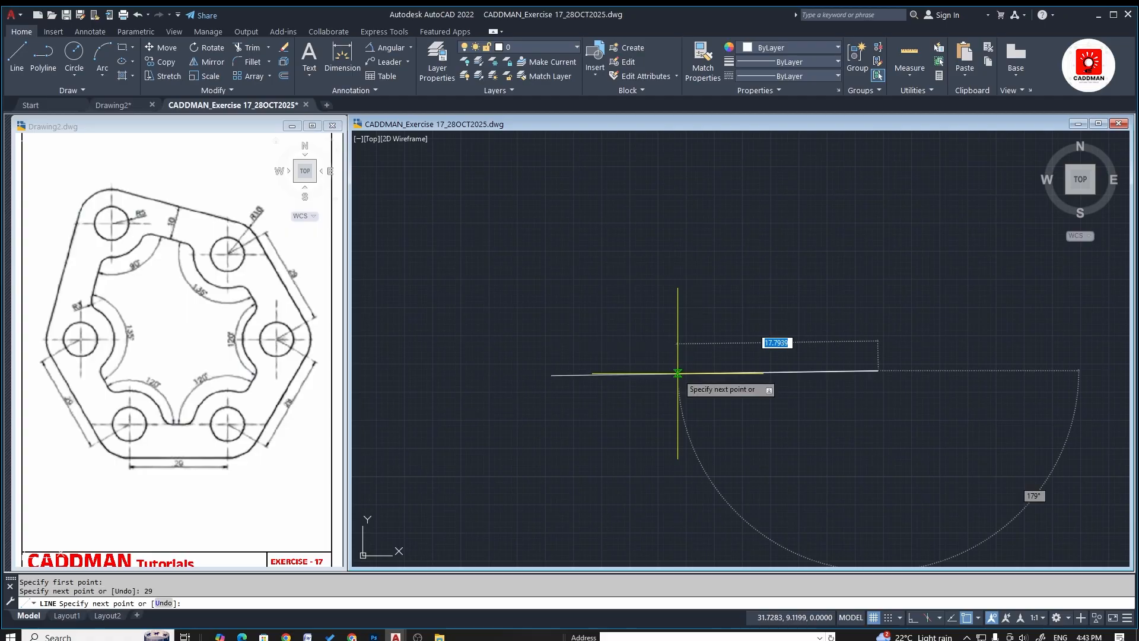
key(Escape)
Turn off showing the UCS icon at the origin
scroll(456, 432, down, 5)
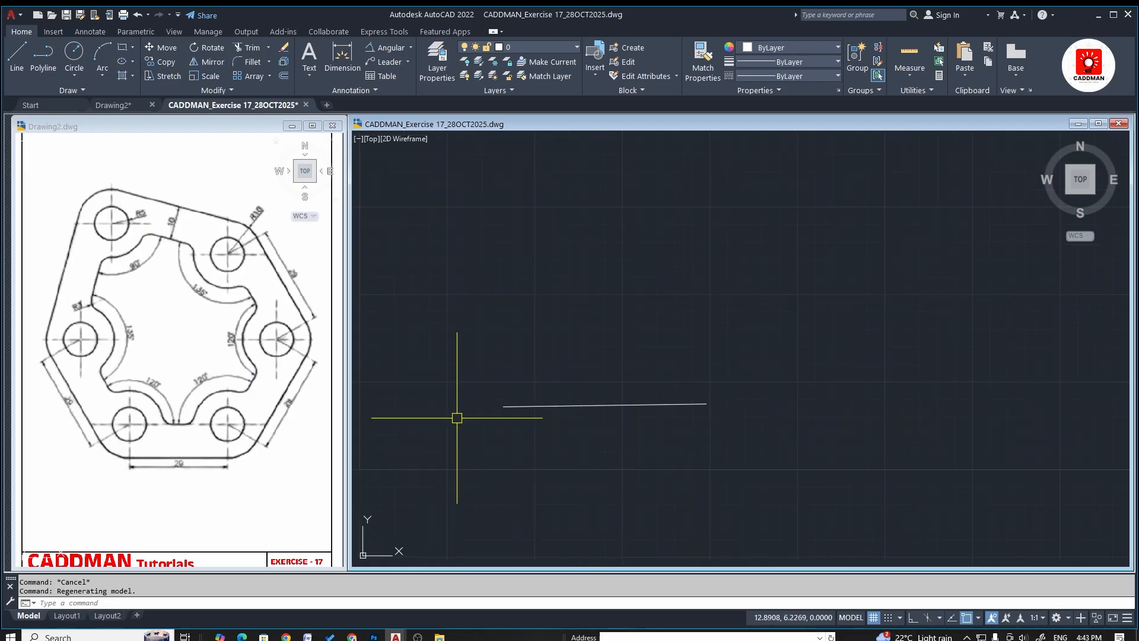
right_click(436, 426)
mouse_move(489, 580)
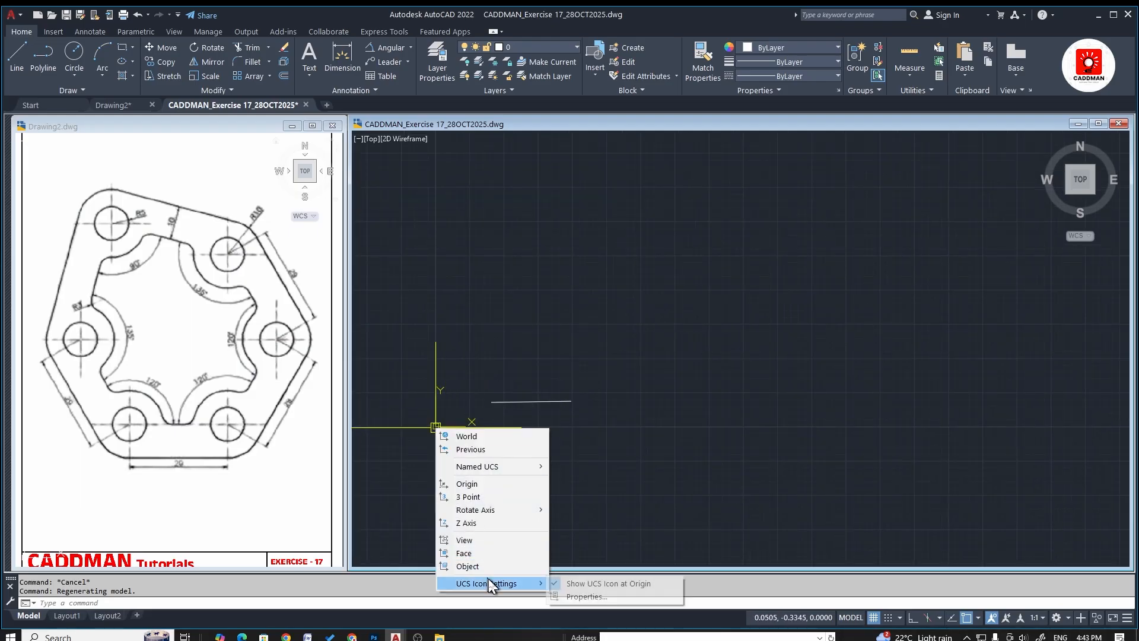
click(578, 583)
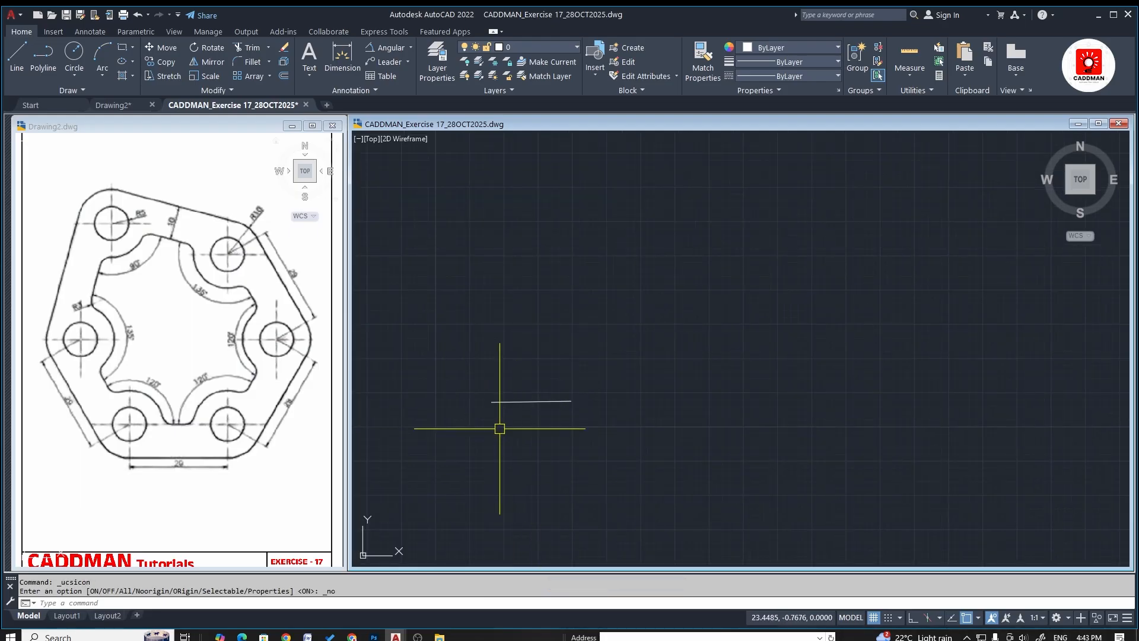
scroll(476, 433, up, 4)
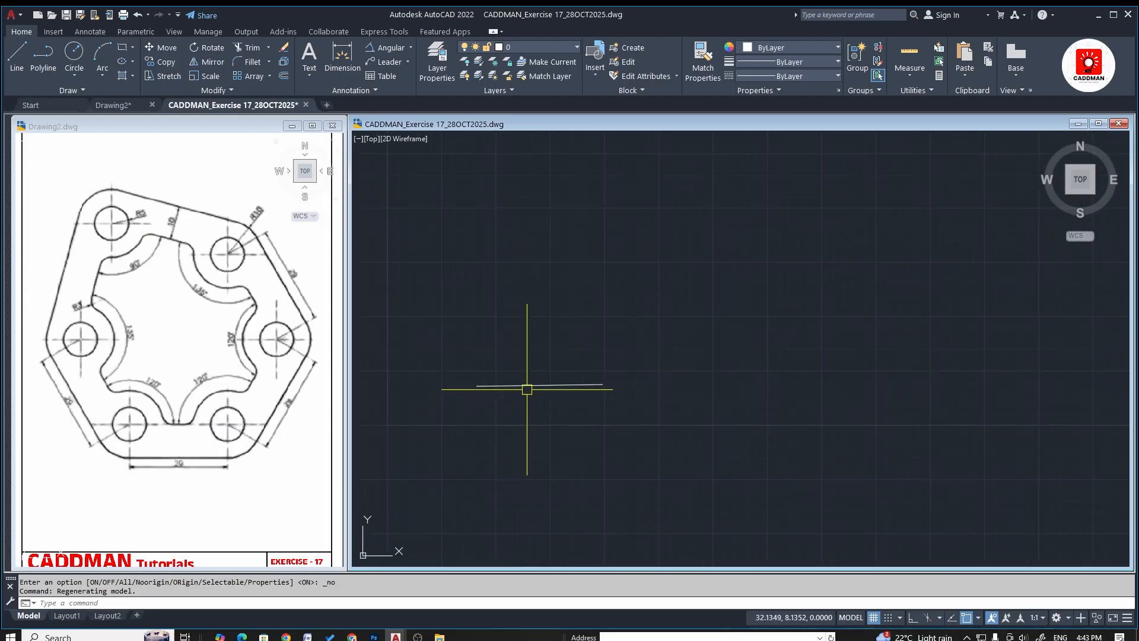
List the properties of the slightly tilted line to check its length and angle
click(588, 380)
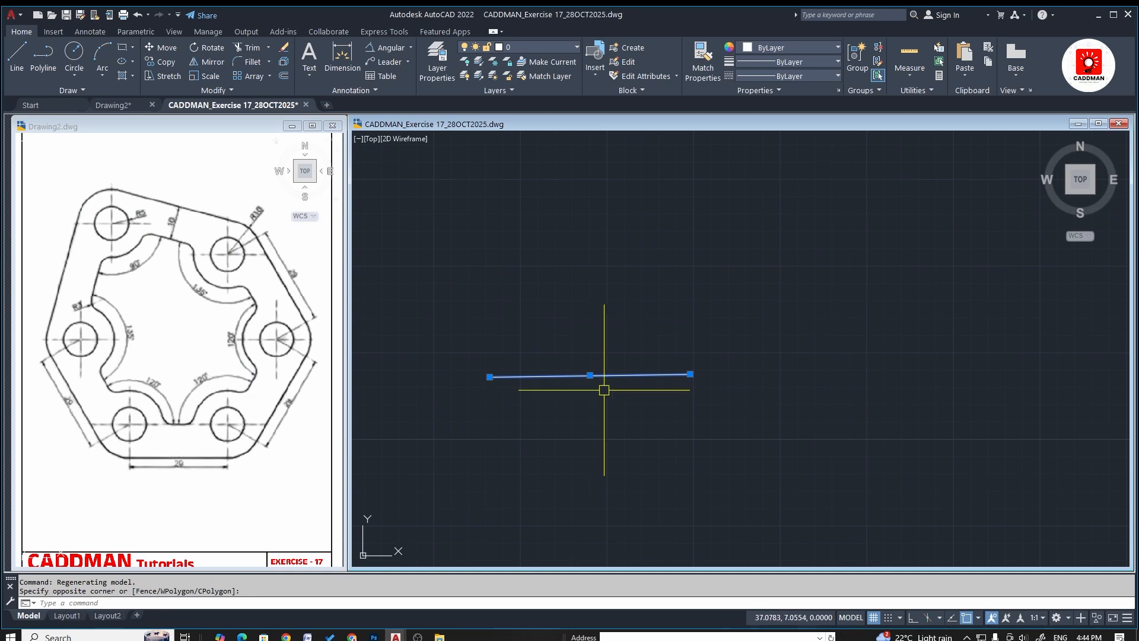
key(Escape)
click(601, 374)
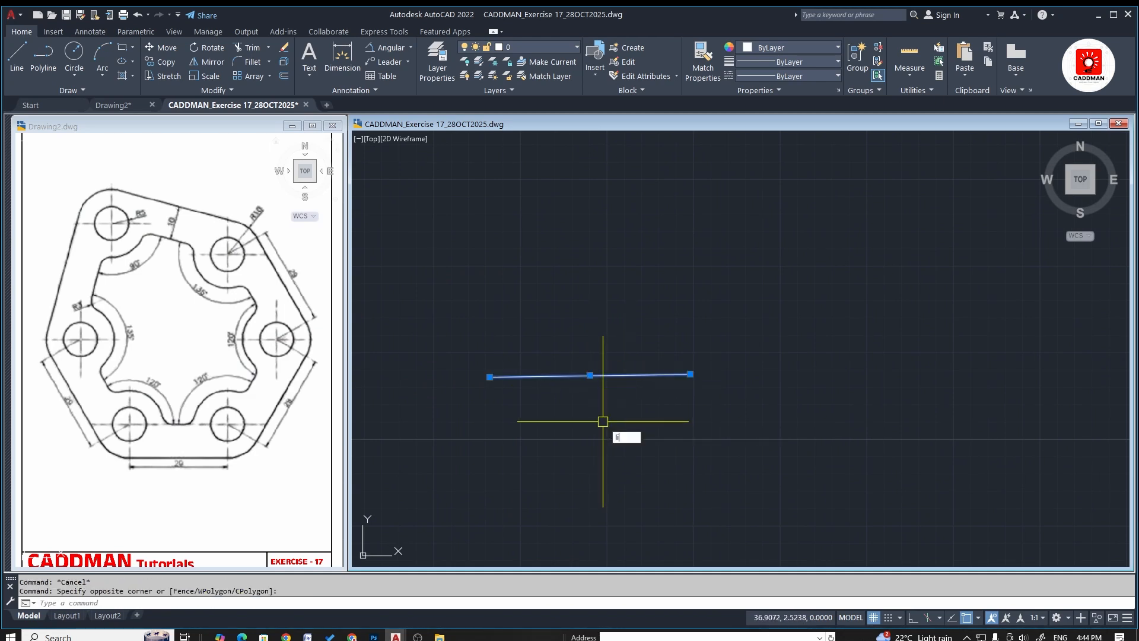
key(Return)
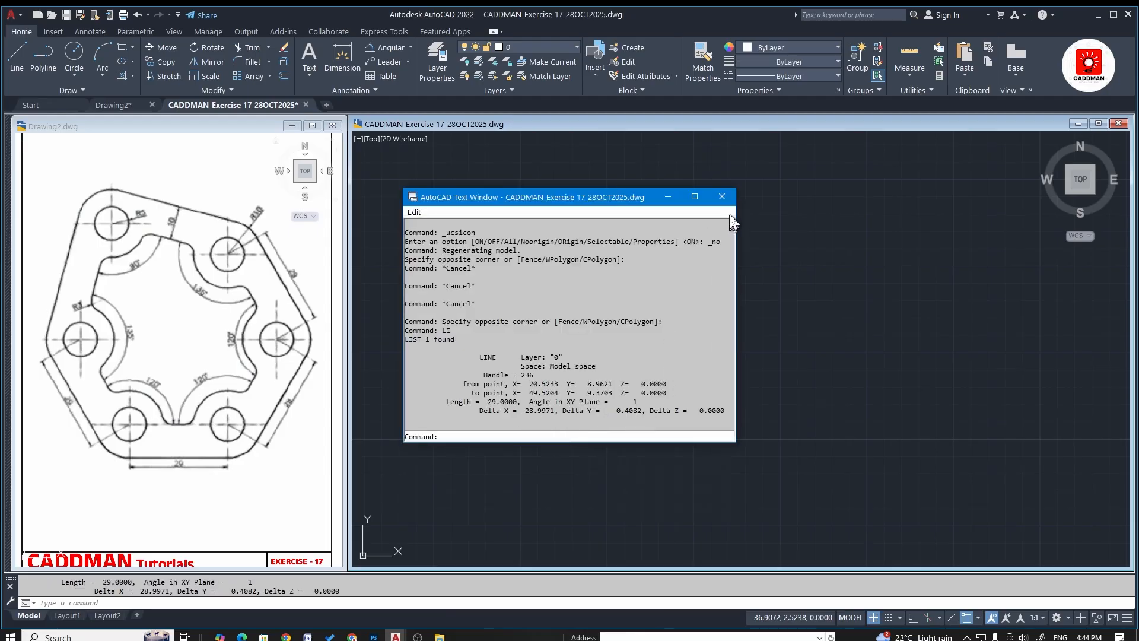
click(722, 196)
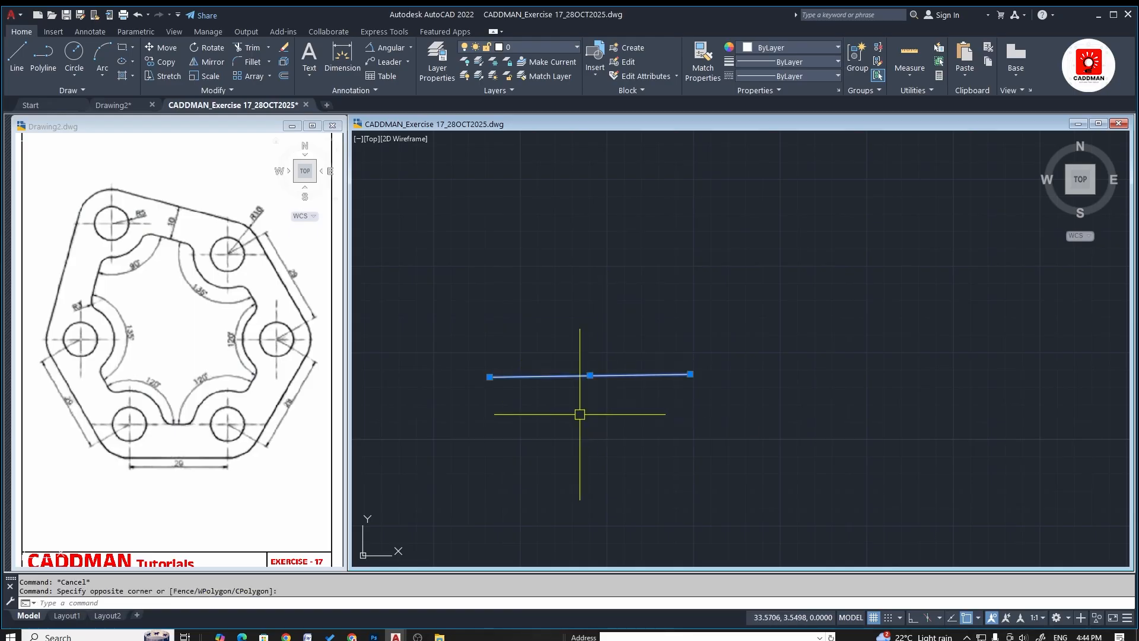
Delete the tilted line and draw a horizontal line 29 units long in its place with Ortho on
key(Delete)
text(l)
key(Return)
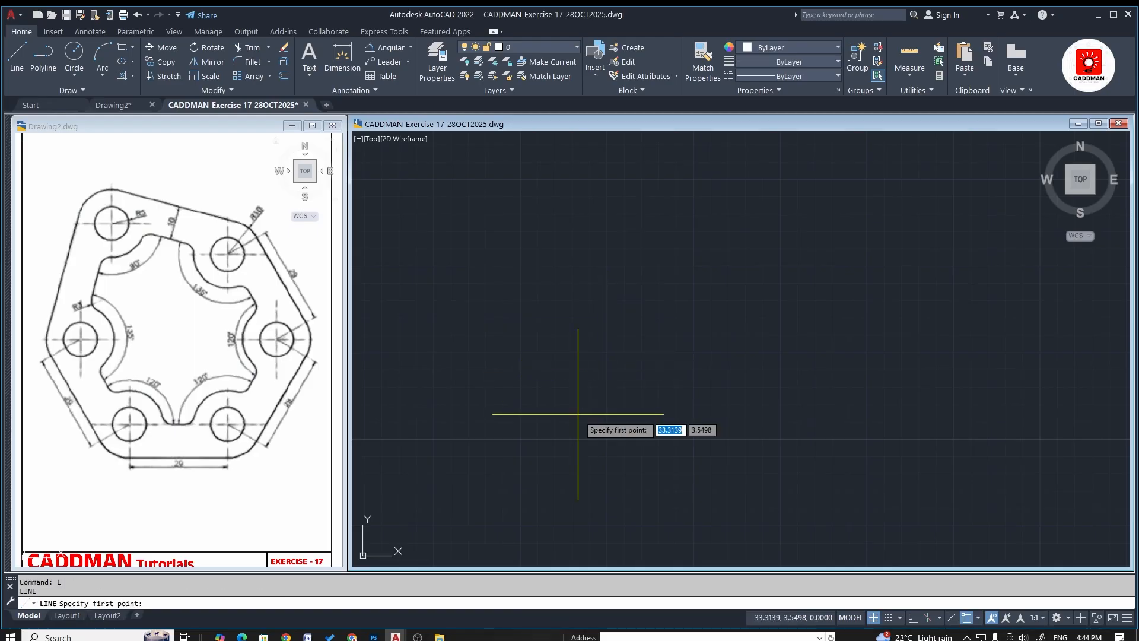
click(515, 383)
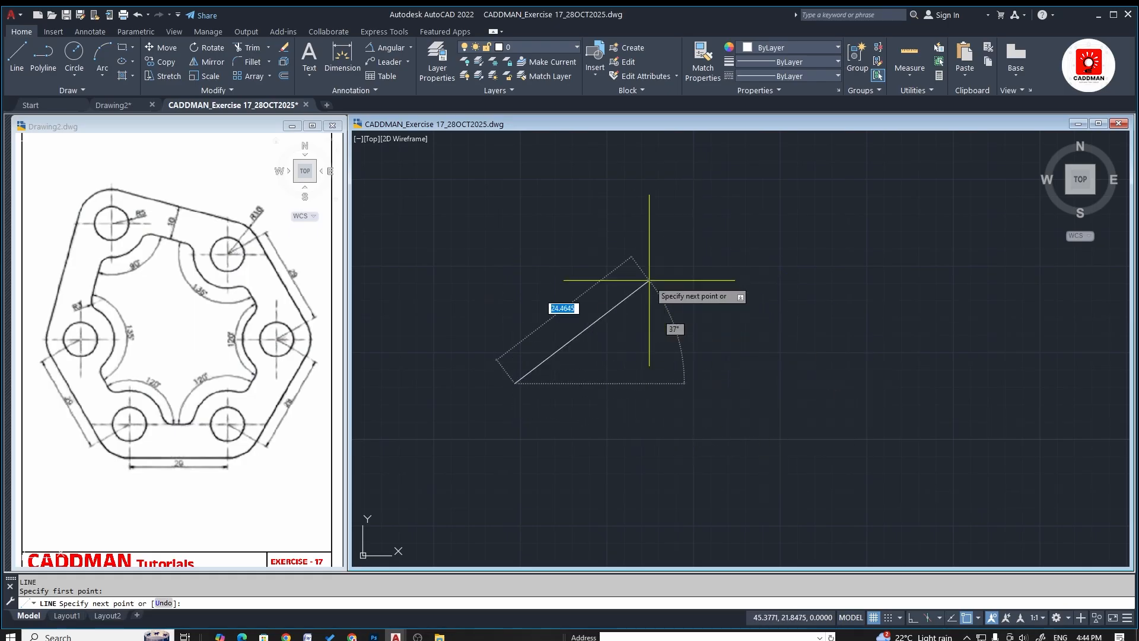
key(F8)
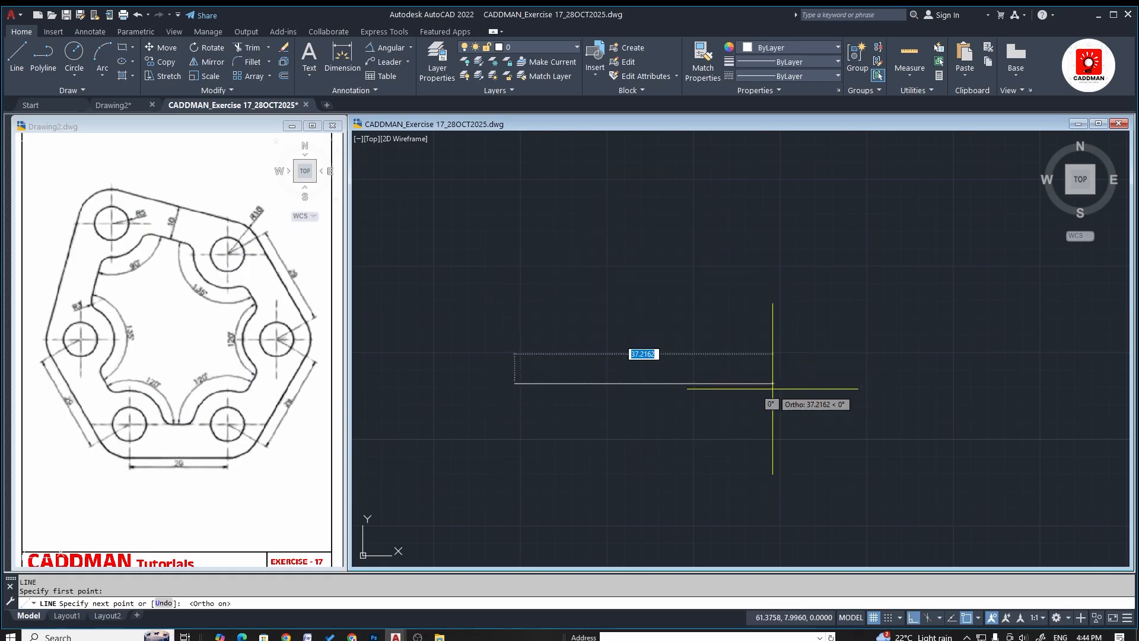
text(29)
key(Return)
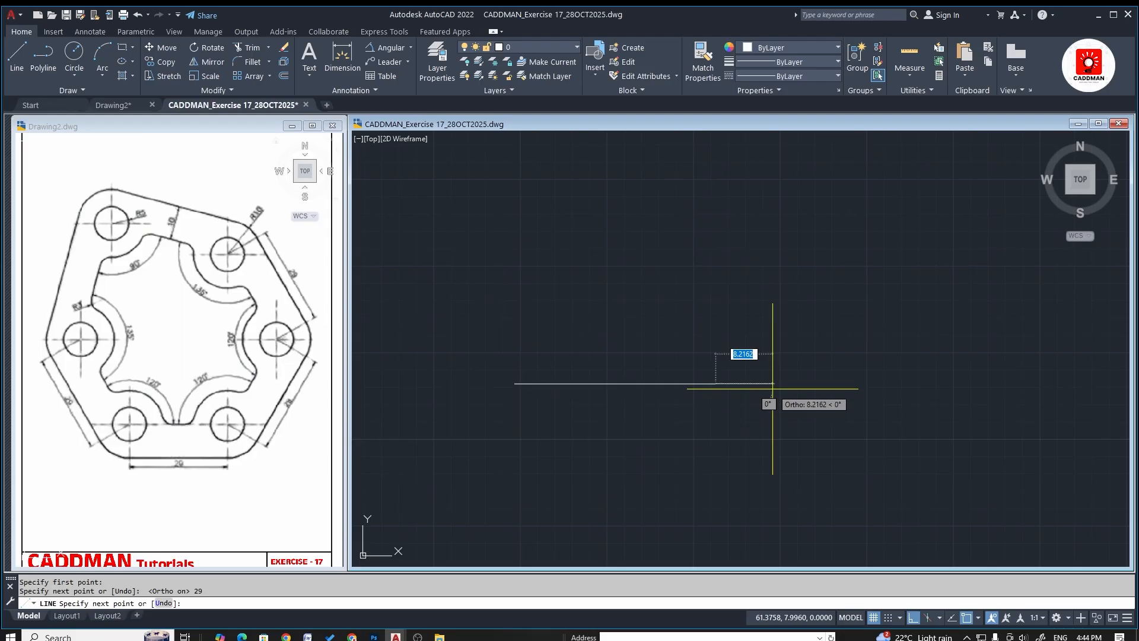
key(Escape)
List the new horizontal line's properties to check its length and angle
middle_drag(704, 411, 729, 432)
click(672, 388)
click(640, 450)
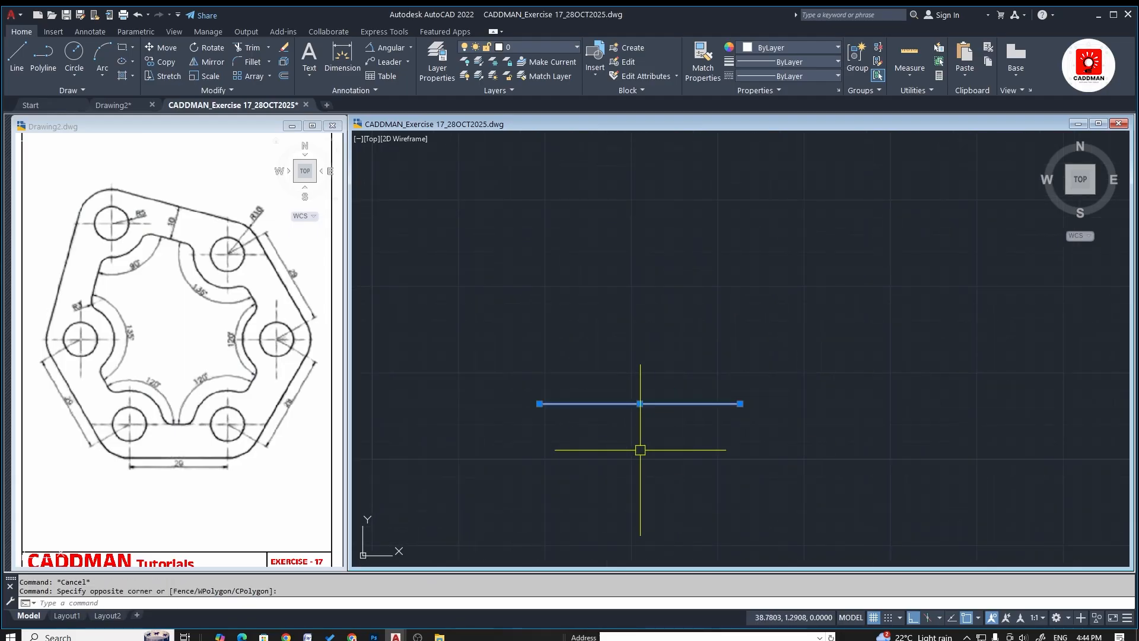
text(li)
key(Return)
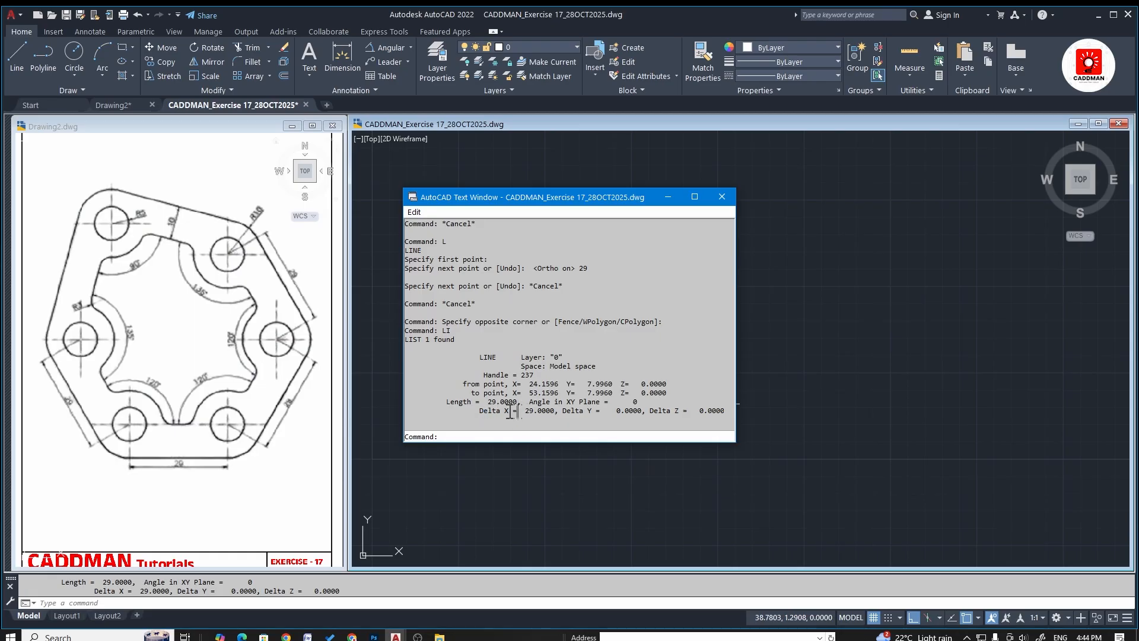
click(721, 196)
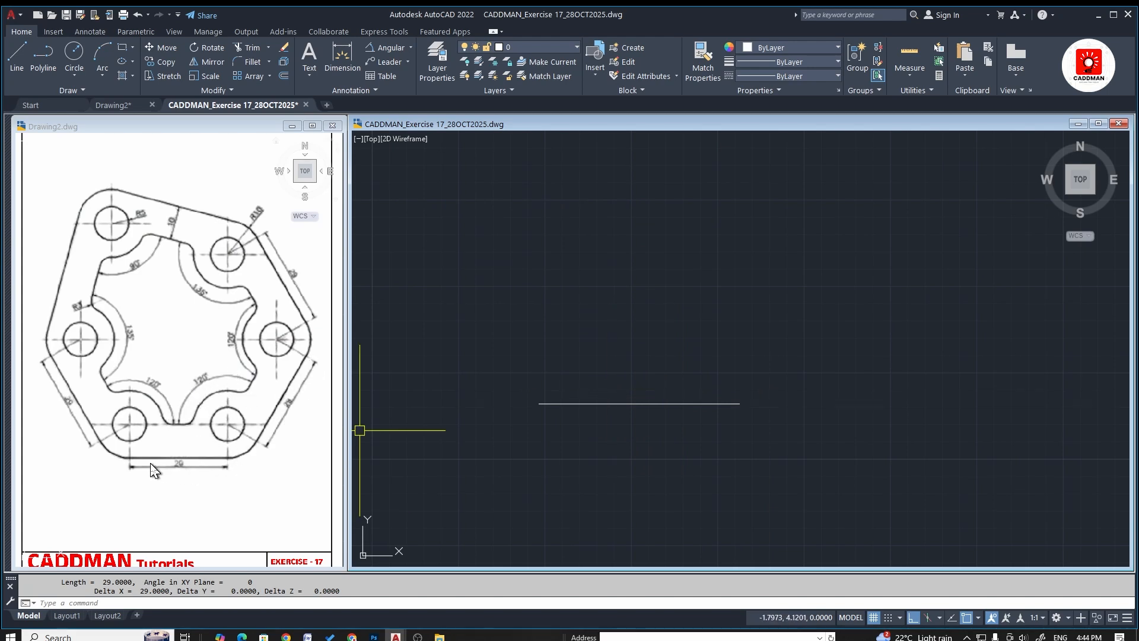
Rotate a copy of the horizontal line by -120 degrees about its right endpoint
scroll(565, 380, down, 2)
scroll(624, 389, up, 2)
click(624, 389)
click(618, 425)
text(r)
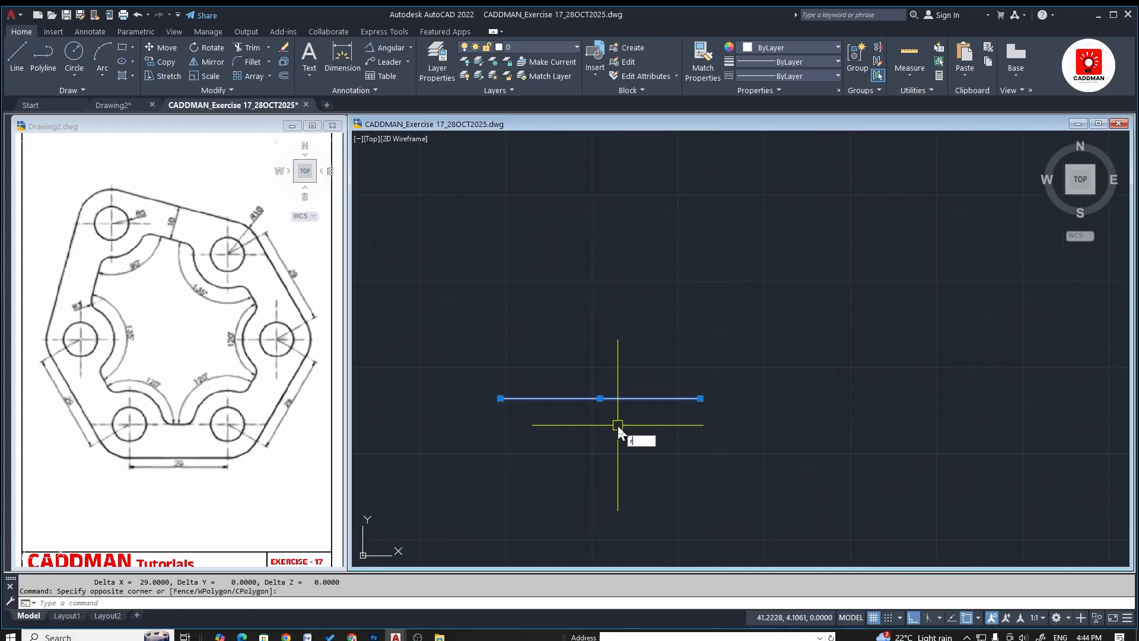
text(o)
key(Return)
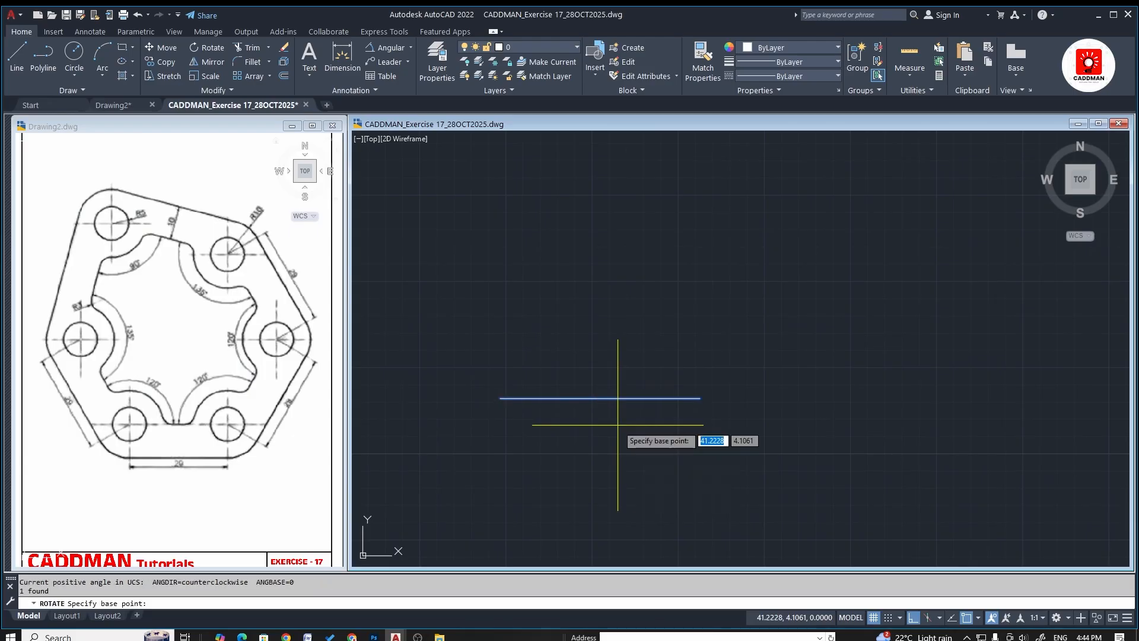
click(701, 398)
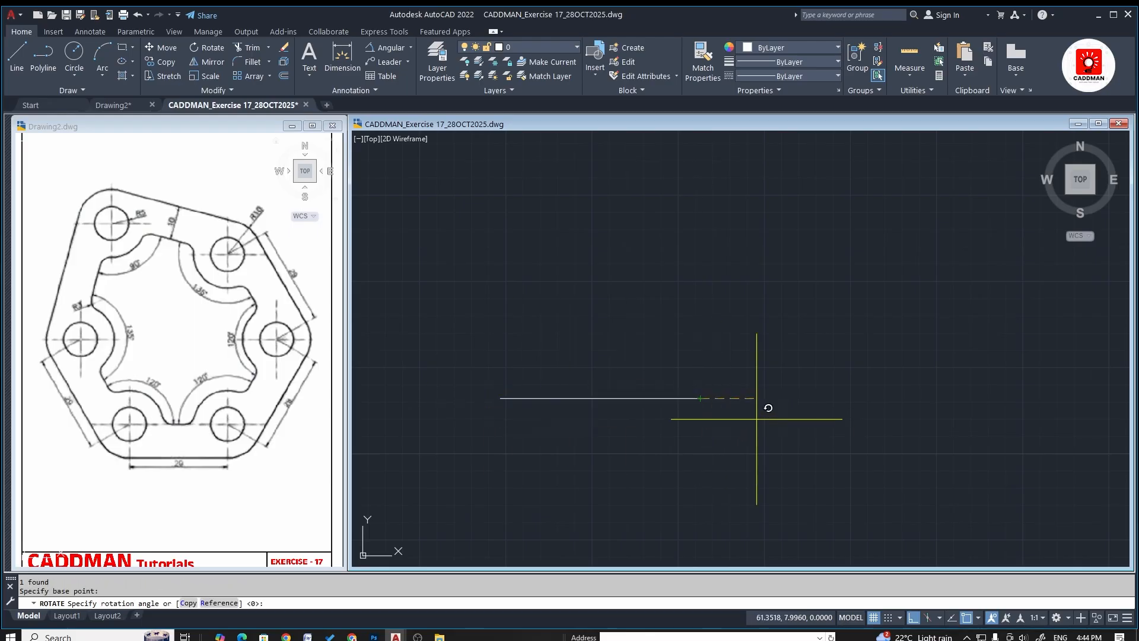
click(188, 604)
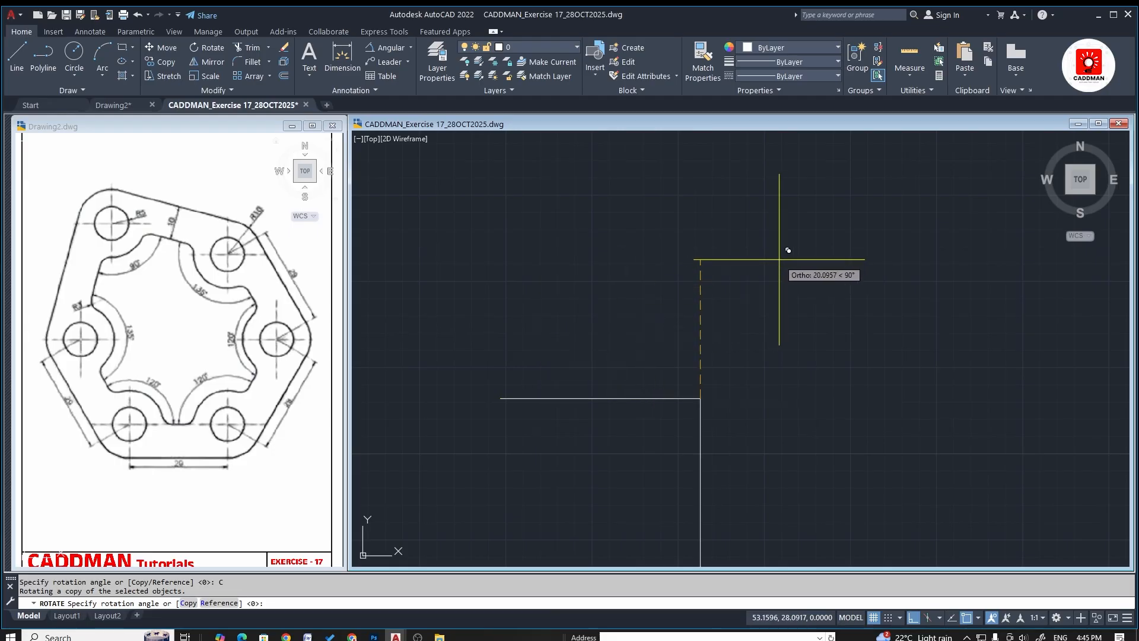
text(120)
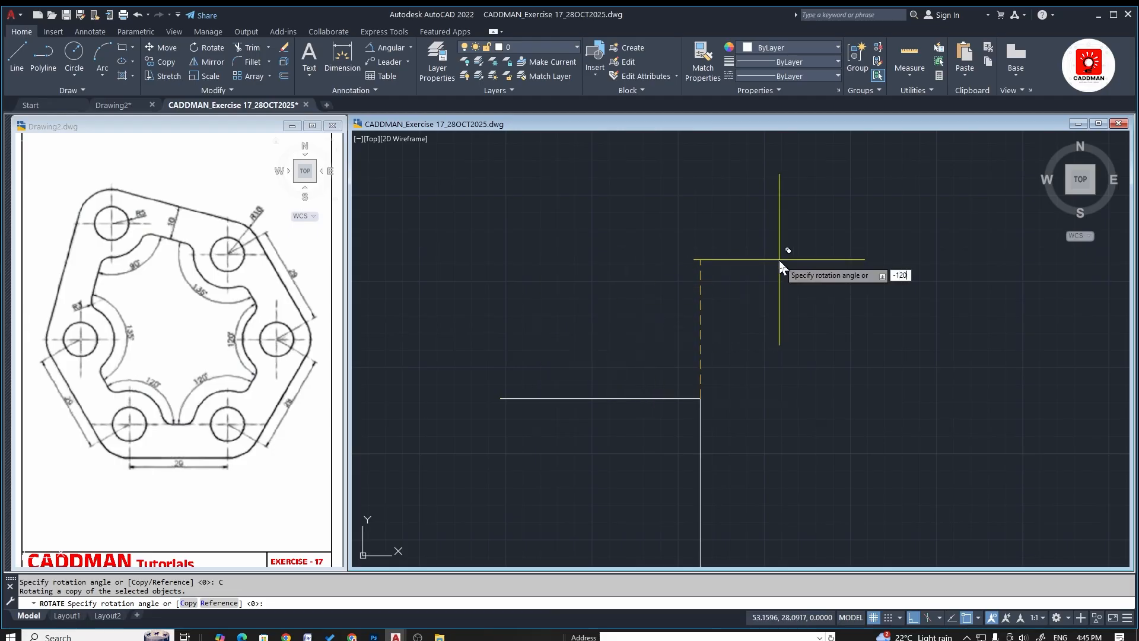
key(Return)
Rotate a copy of the slanted line by -120 degrees about its upper endpoint
scroll(690, 377, down, 4)
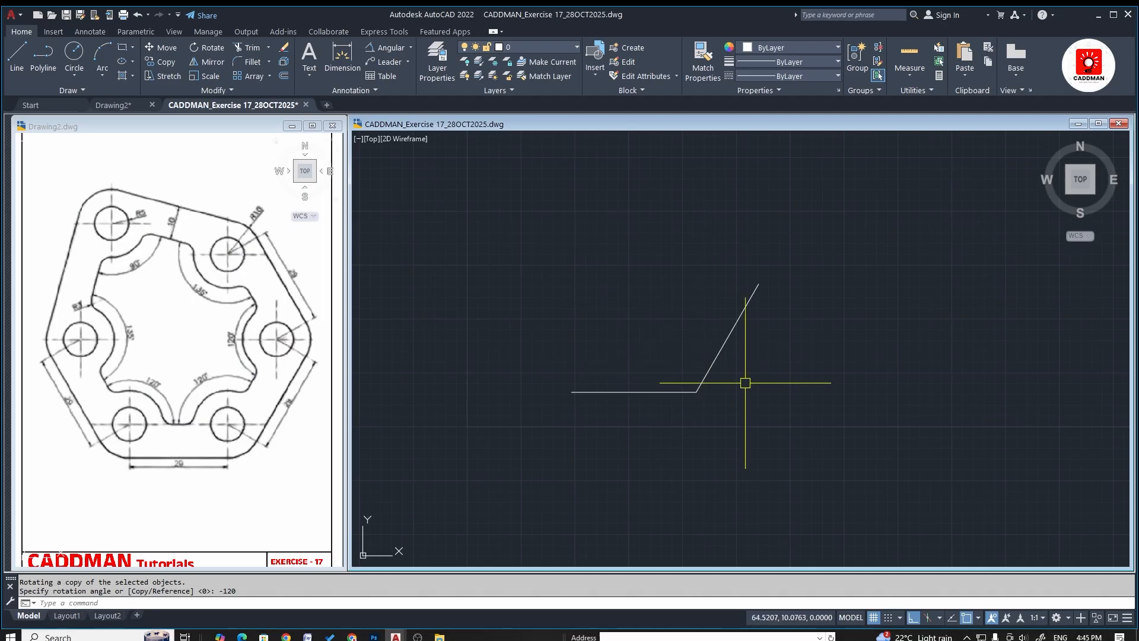
scroll(684, 356, up, 2)
click(680, 354)
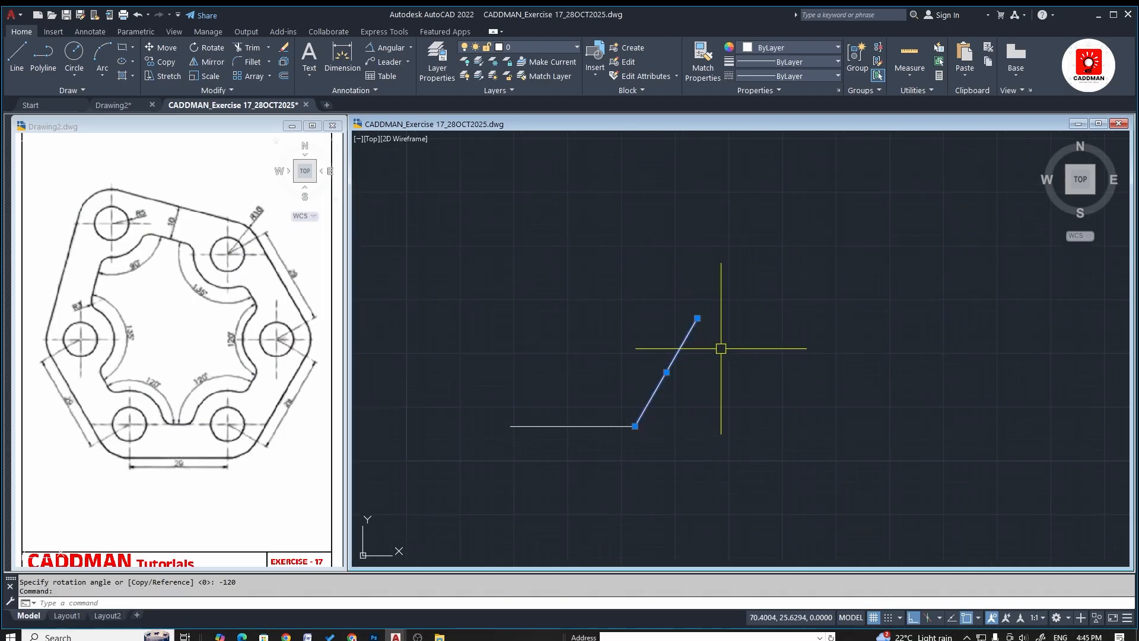
text(o)
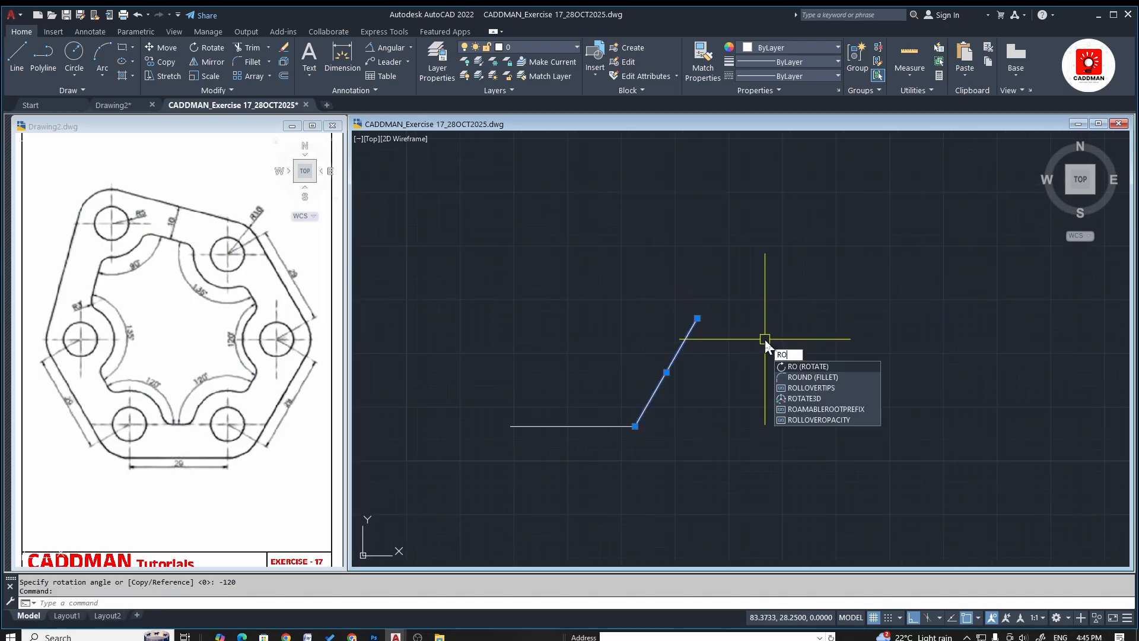
key(Return)
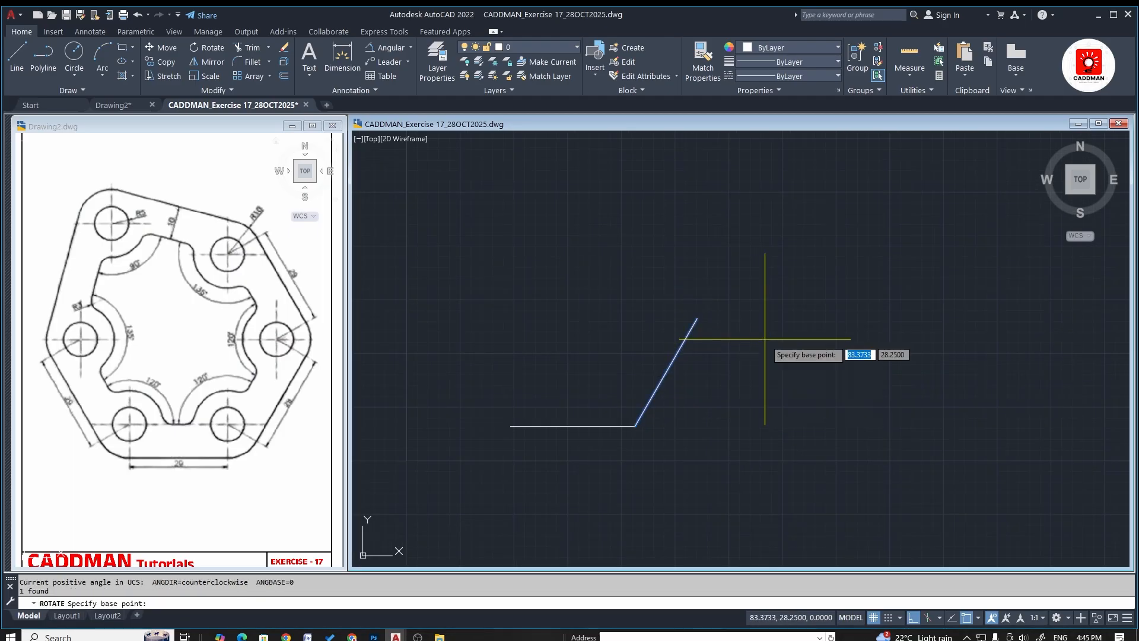
click(697, 318)
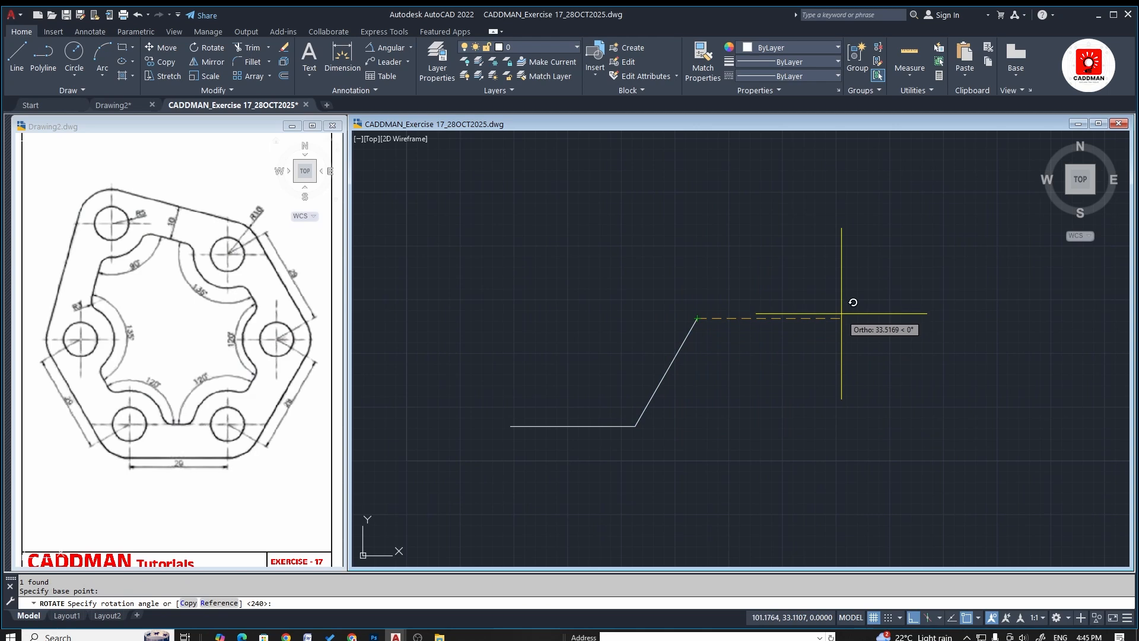
click(190, 603)
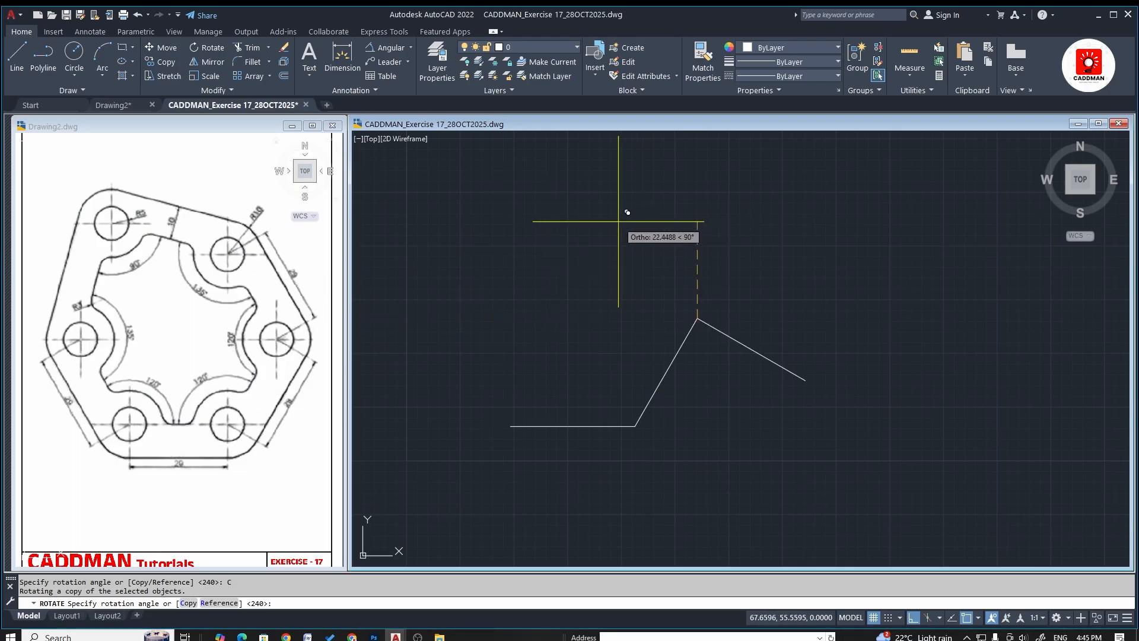
text(-120)
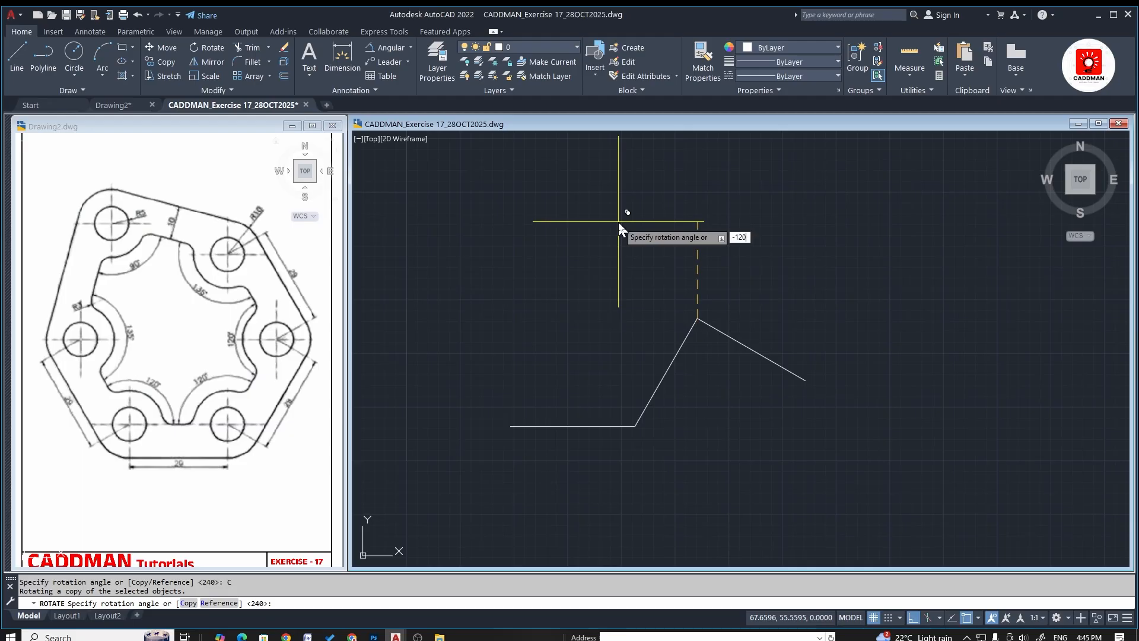
key(Return)
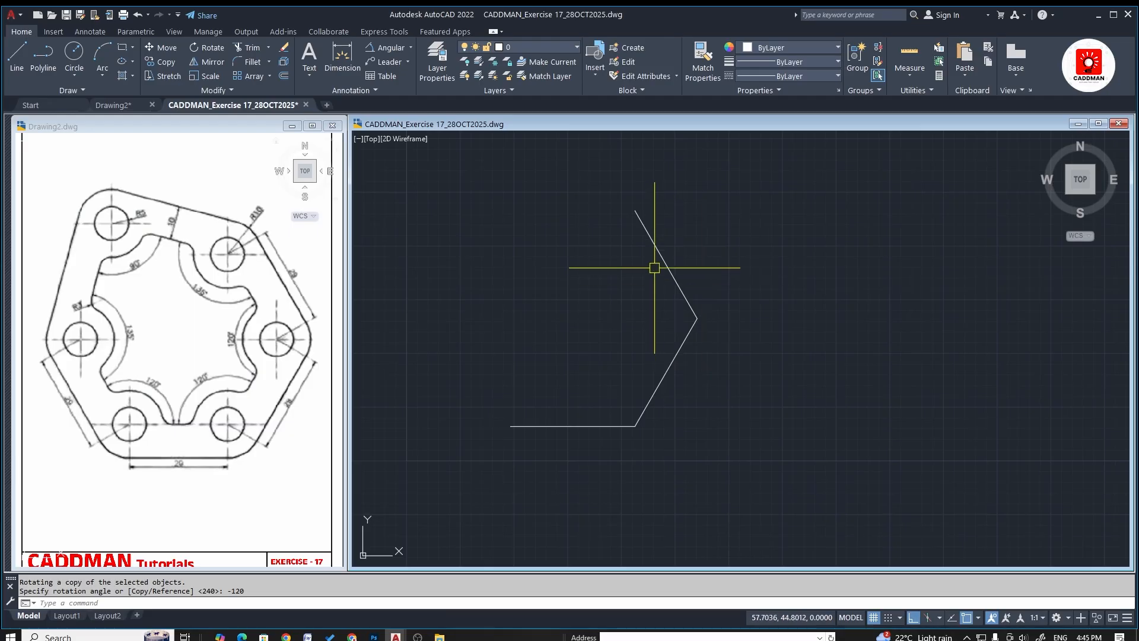
Try to rotate the newest line by -135 degrees about its upper endpoint without keeping the original, and undo it
text(r)
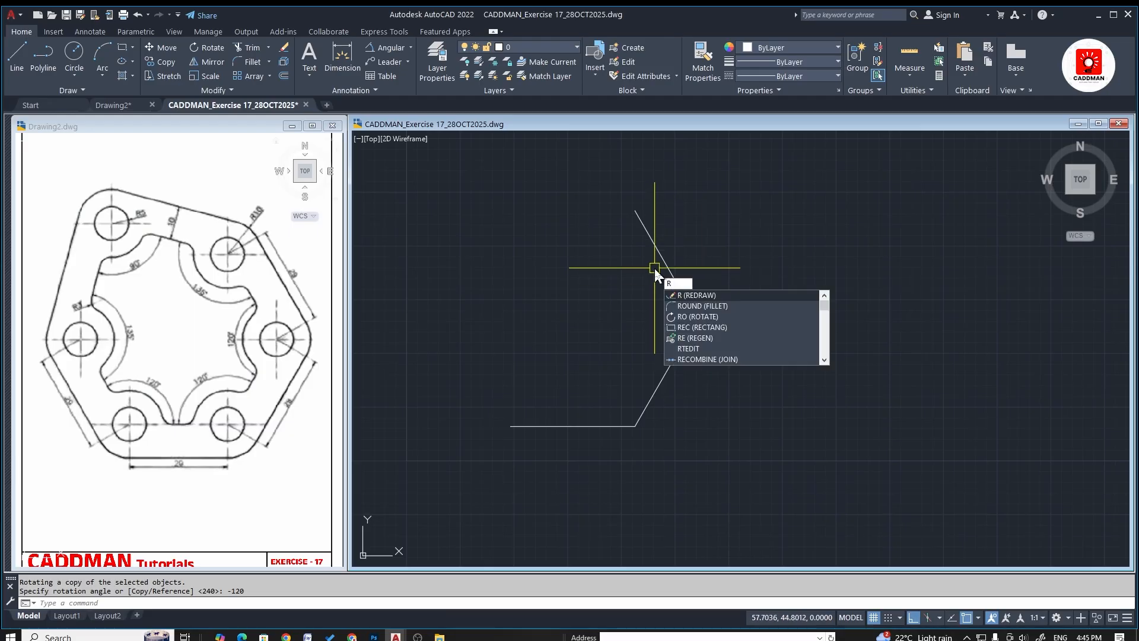
text(o)
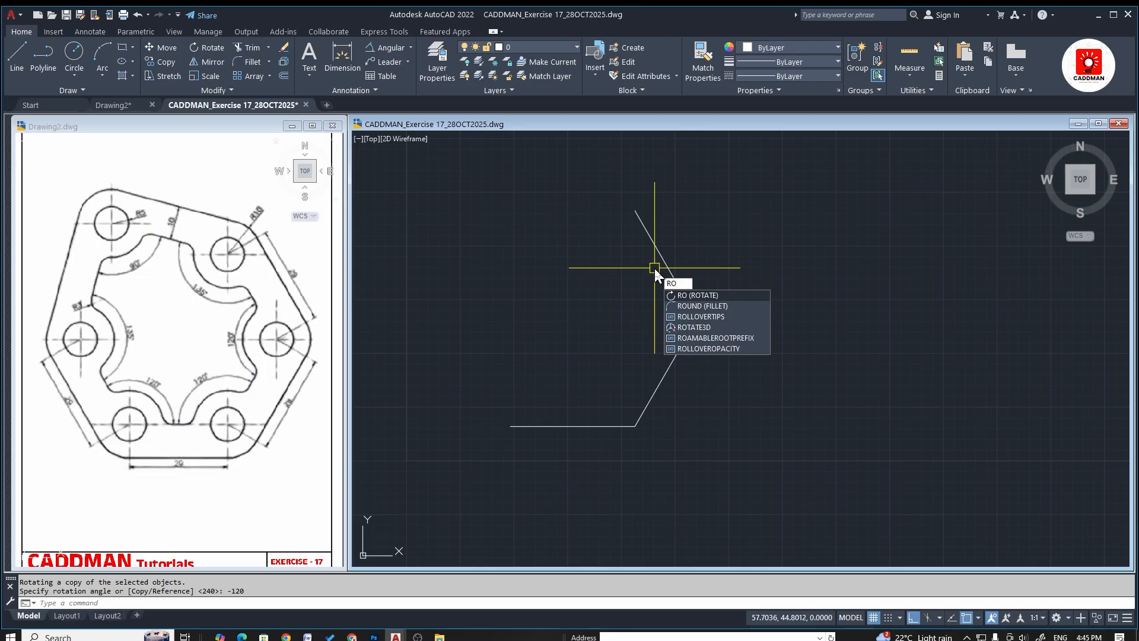
key(Return)
scroll(682, 300, down, 4)
scroll(675, 274, up, 4)
click(656, 277)
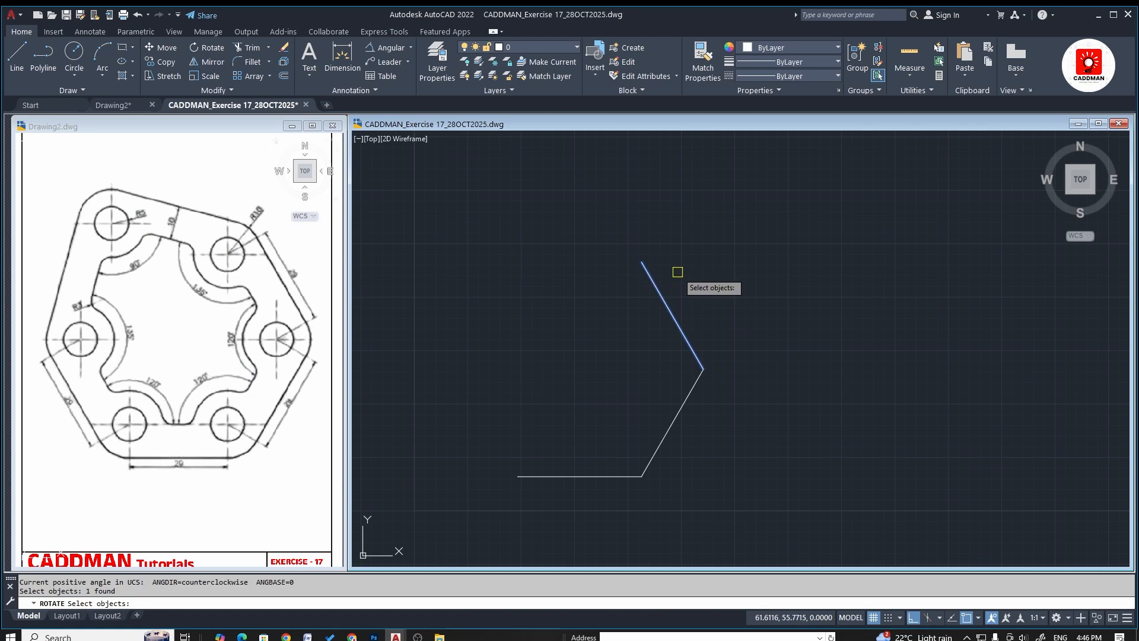
key(Return)
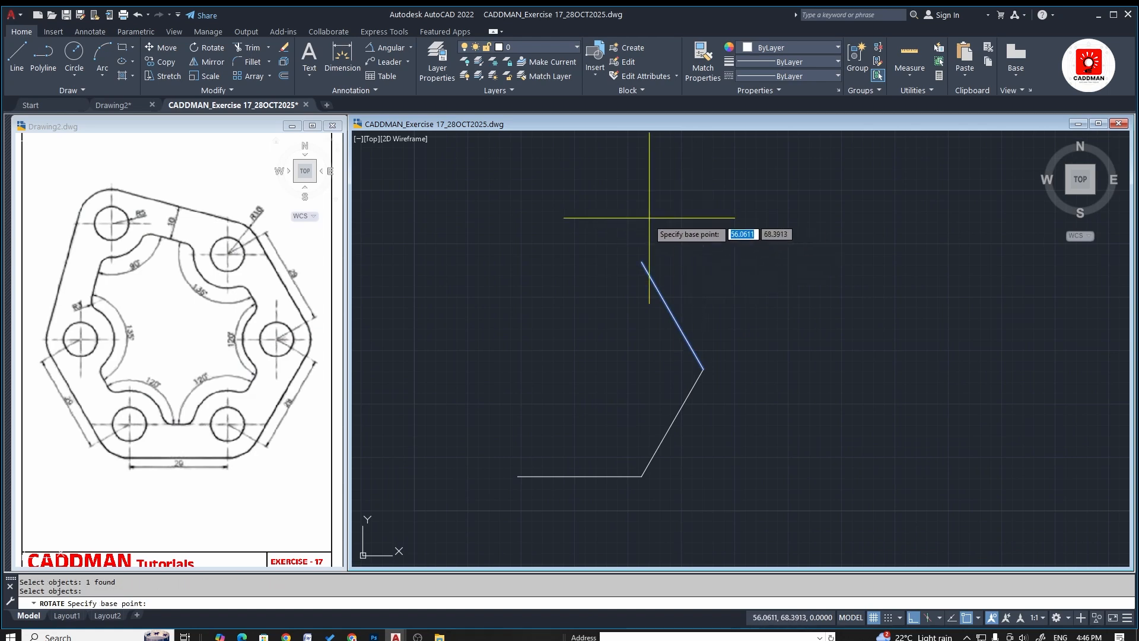
click(641, 261)
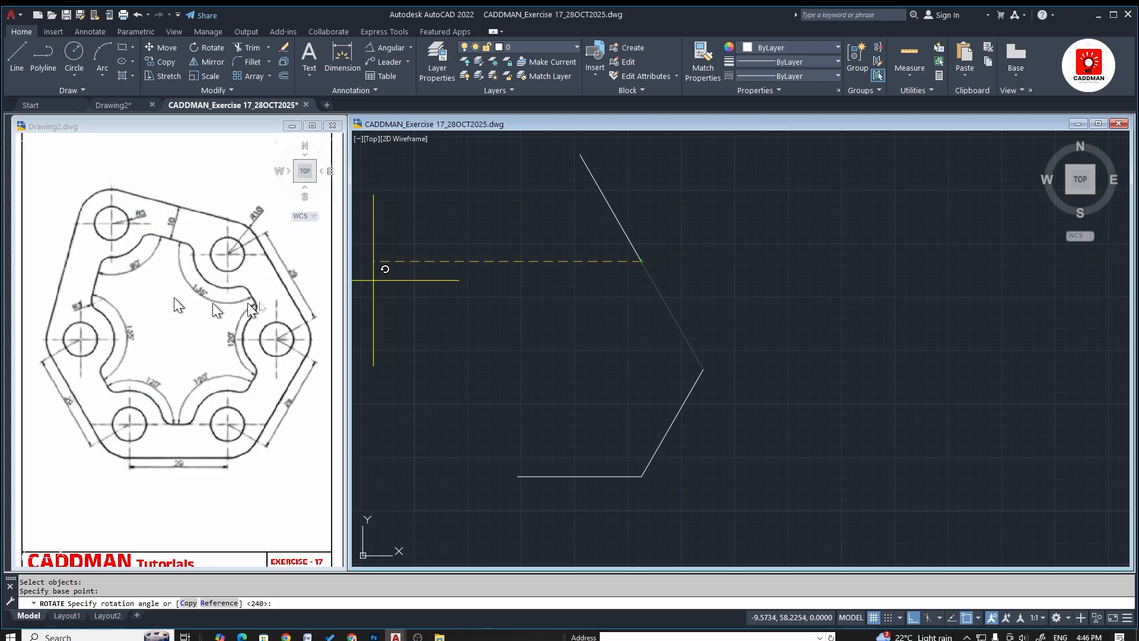
text(-135)
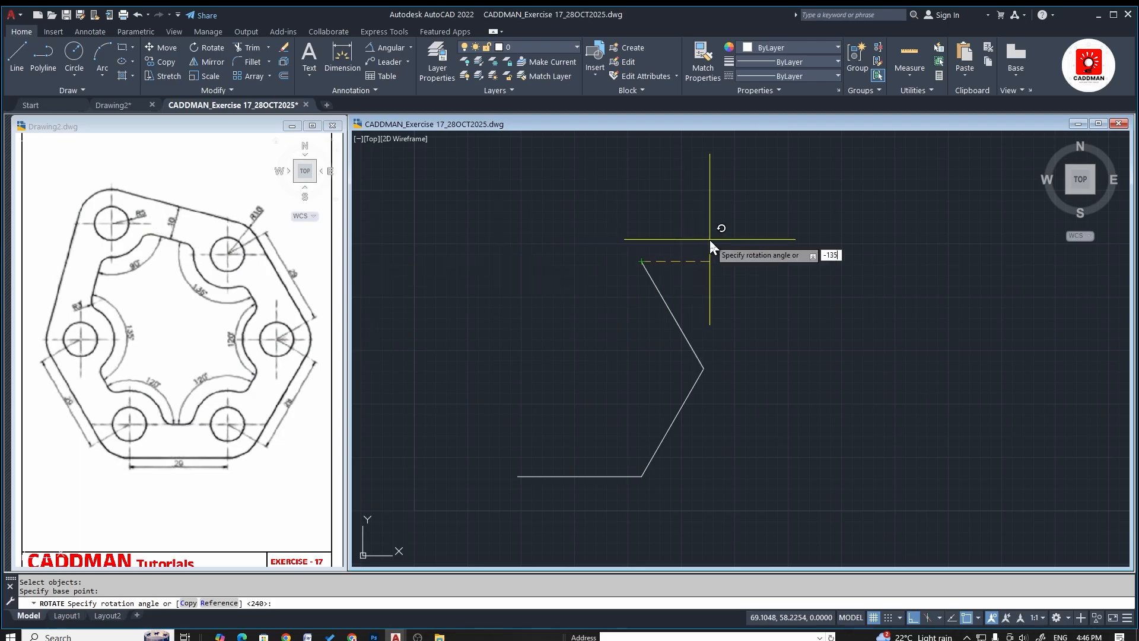
key(Return)
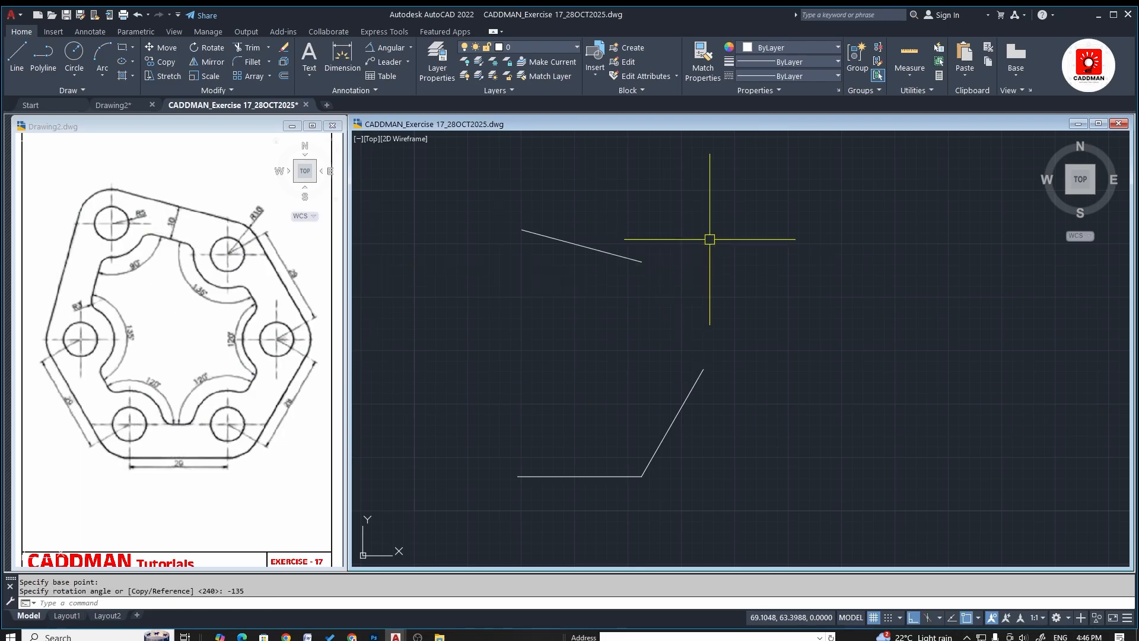
key(ctrl+z)
Rotate a copy of the upper-right slanted line by -135 degrees about its upper endpoint
scroll(709, 239, down, 1)
click(687, 245)
click(652, 273)
scroll(648, 323, down, 2)
scroll(646, 270, up, 2)
key(Escape)
click(682, 243)
click(610, 288)
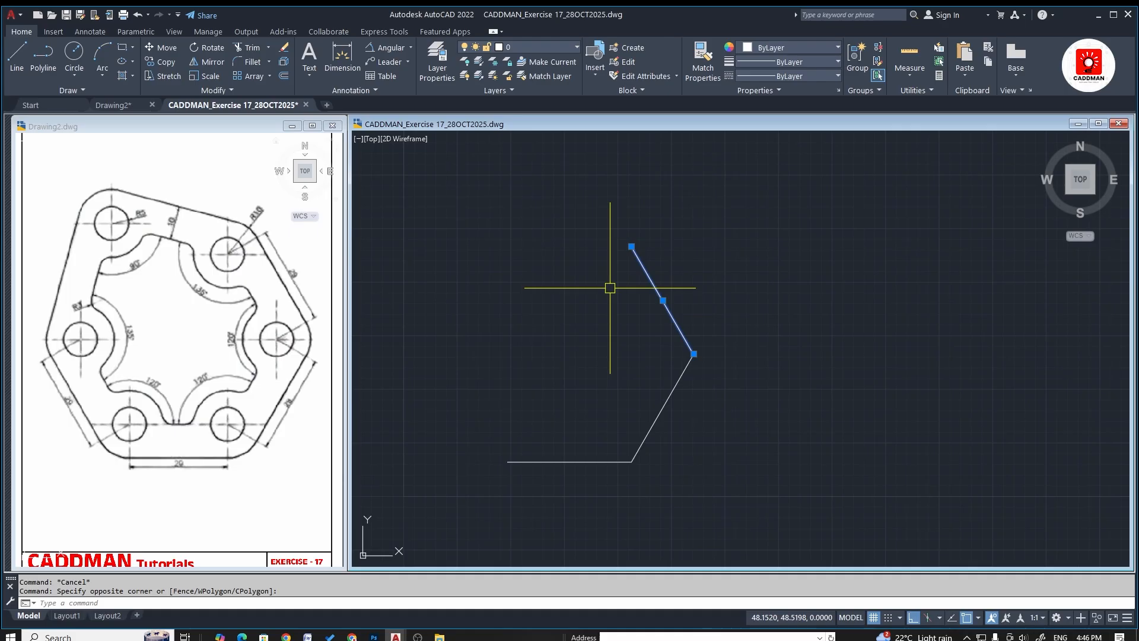
text(ro)
key(Return)
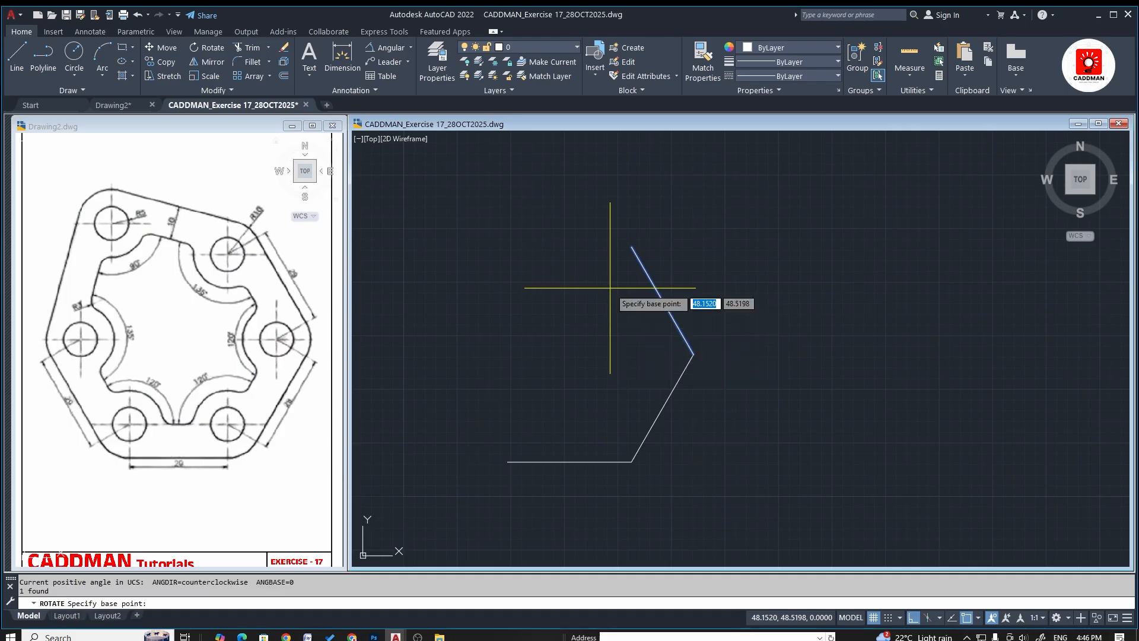
click(631, 246)
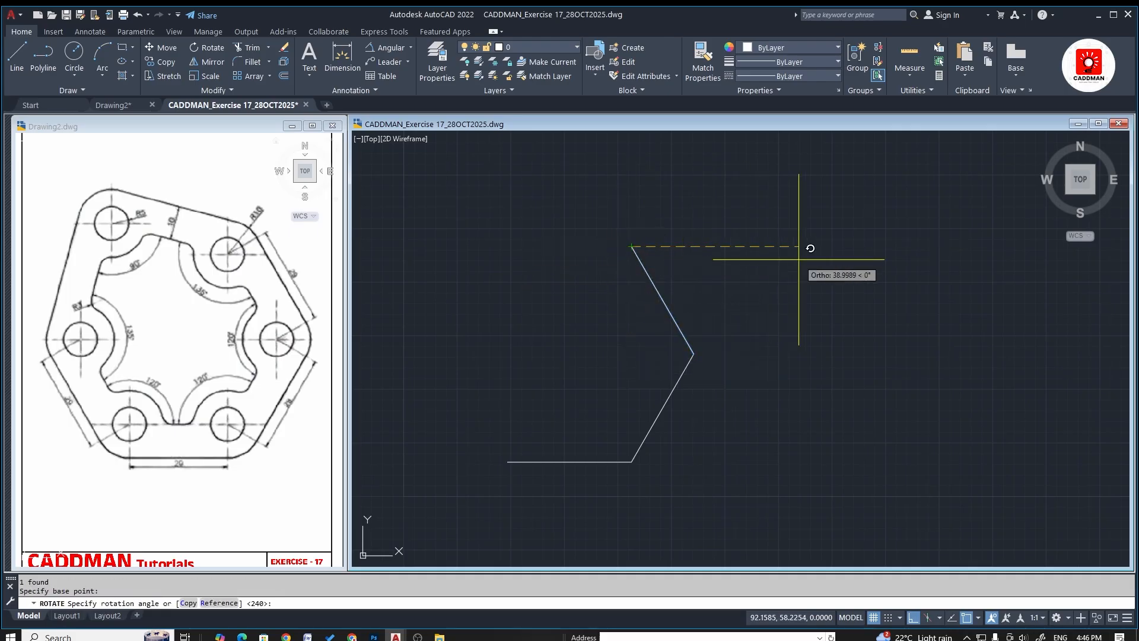
click(189, 604)
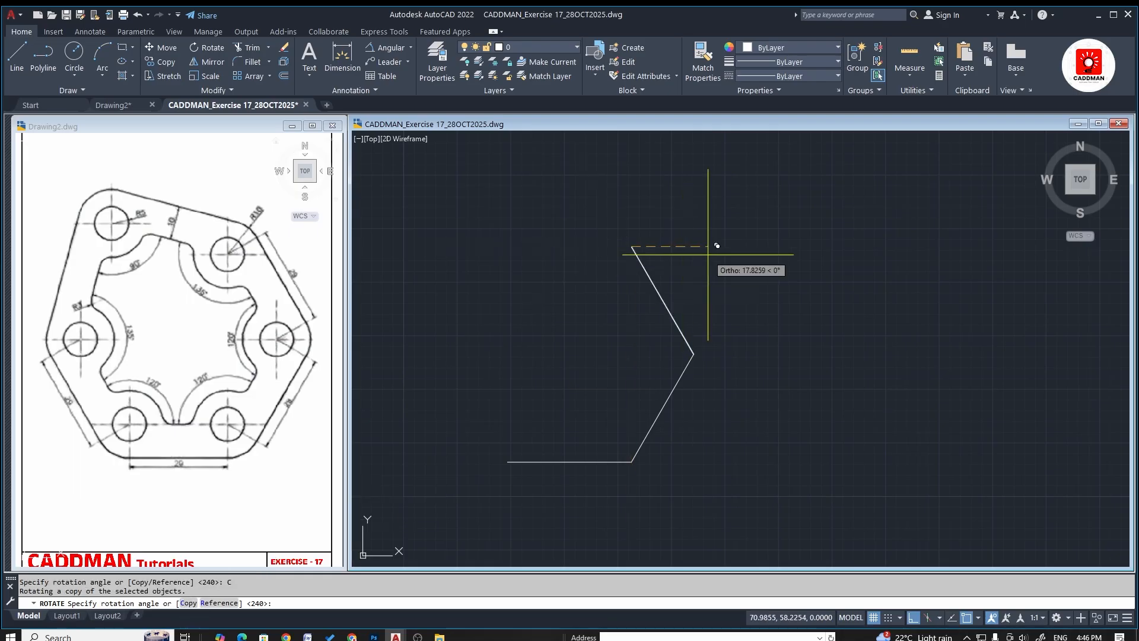
text(-135)
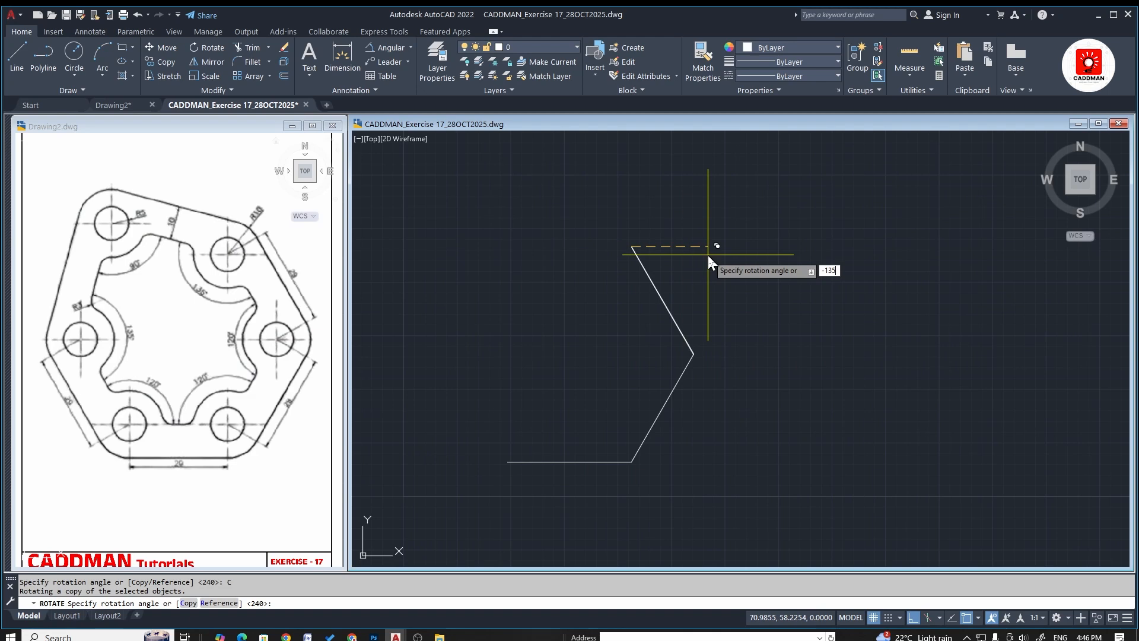
key(Return)
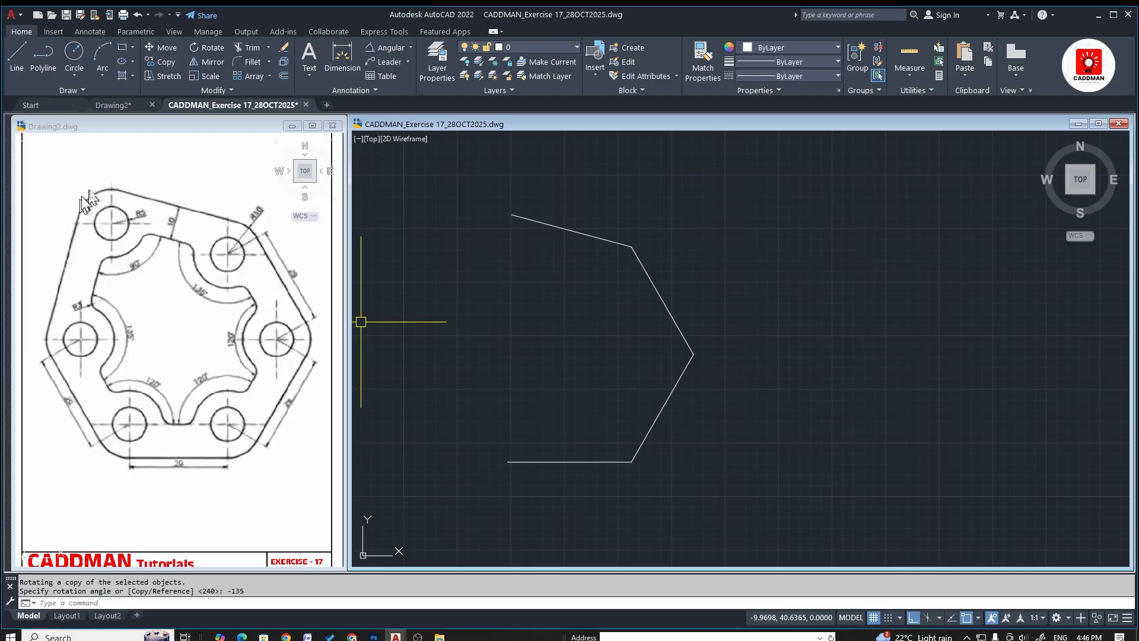
Try to rotate the horizontal bottom line by 120 degrees about its left endpoint without making a copy
click(532, 462)
text(RO)
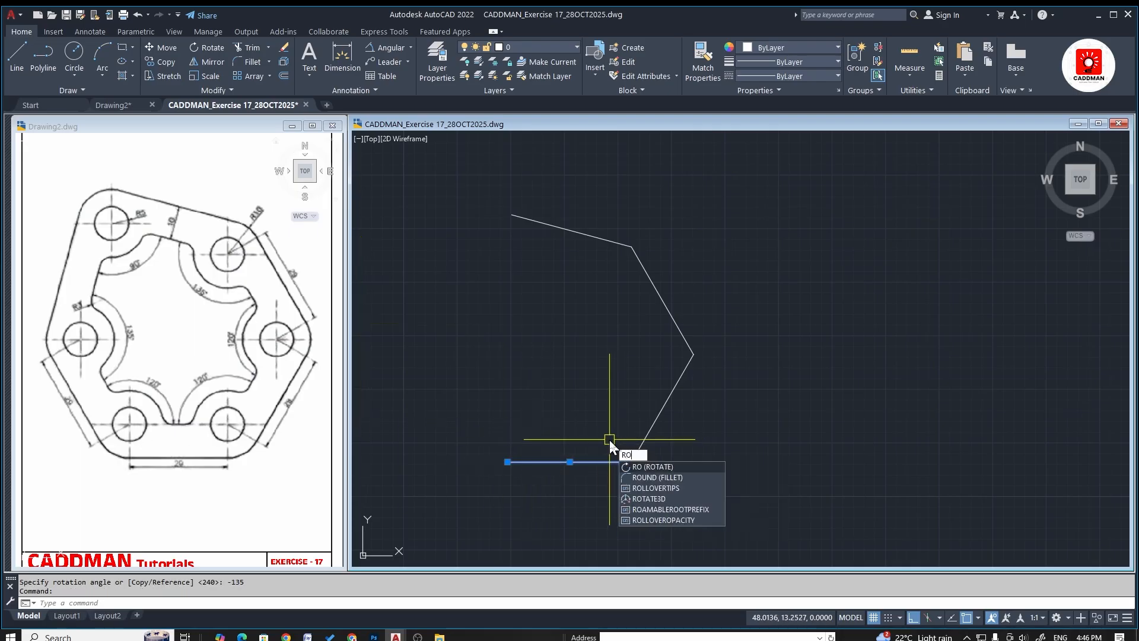
key(Return)
click(508, 462)
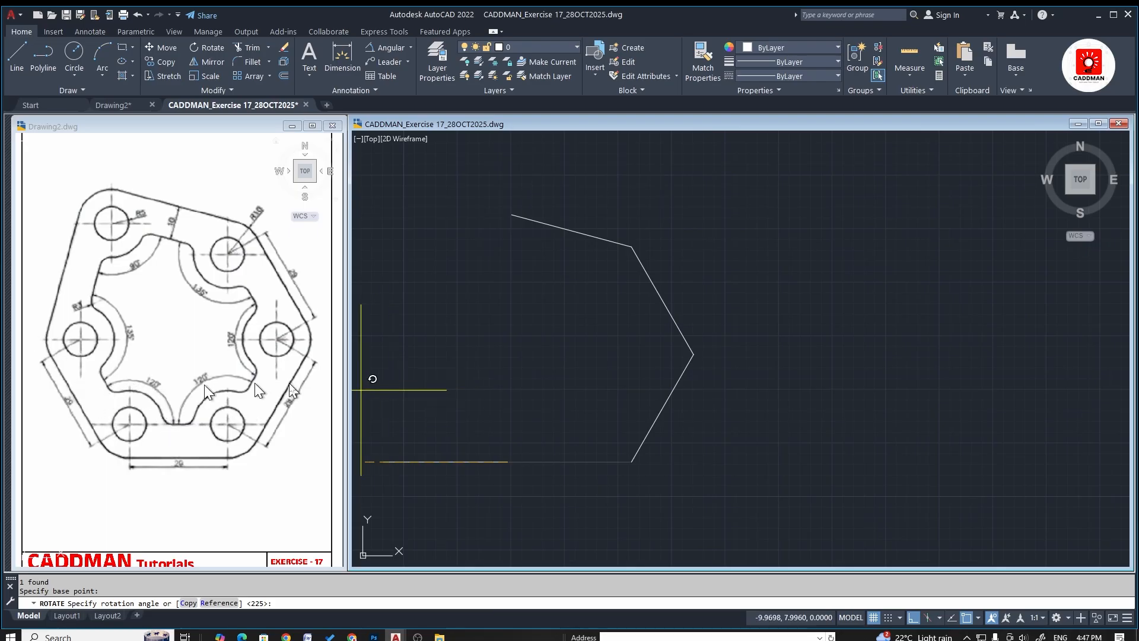
text(120)
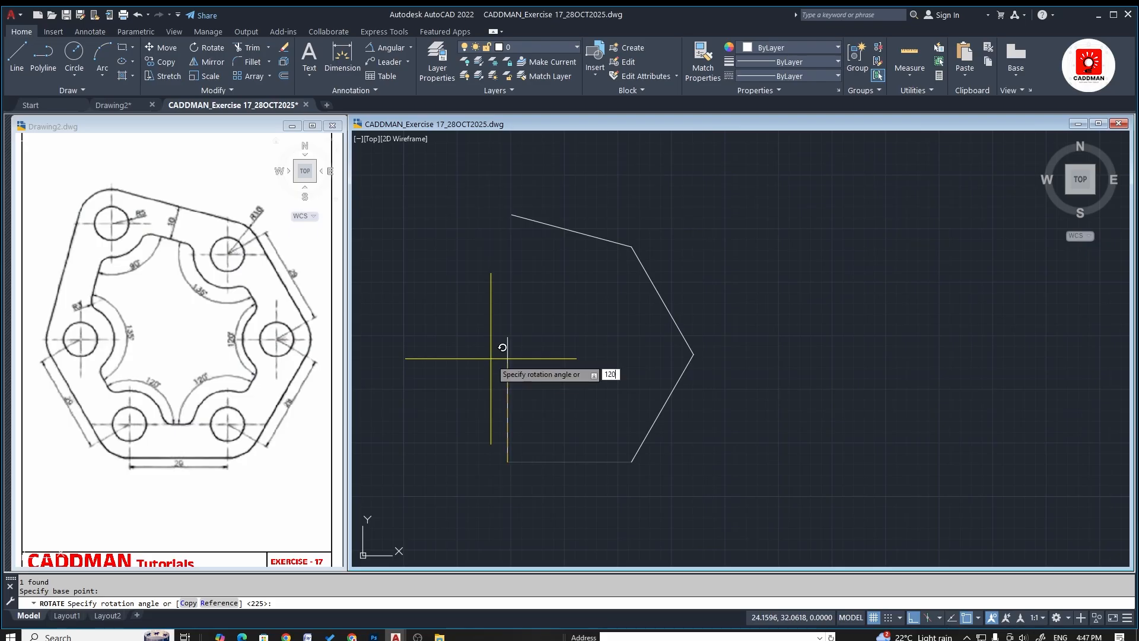
key(Return)
Rotate a copy of the horizontal bottom line by 120 degrees about its left endpoint
click(525, 462)
text(ro)
key(Return)
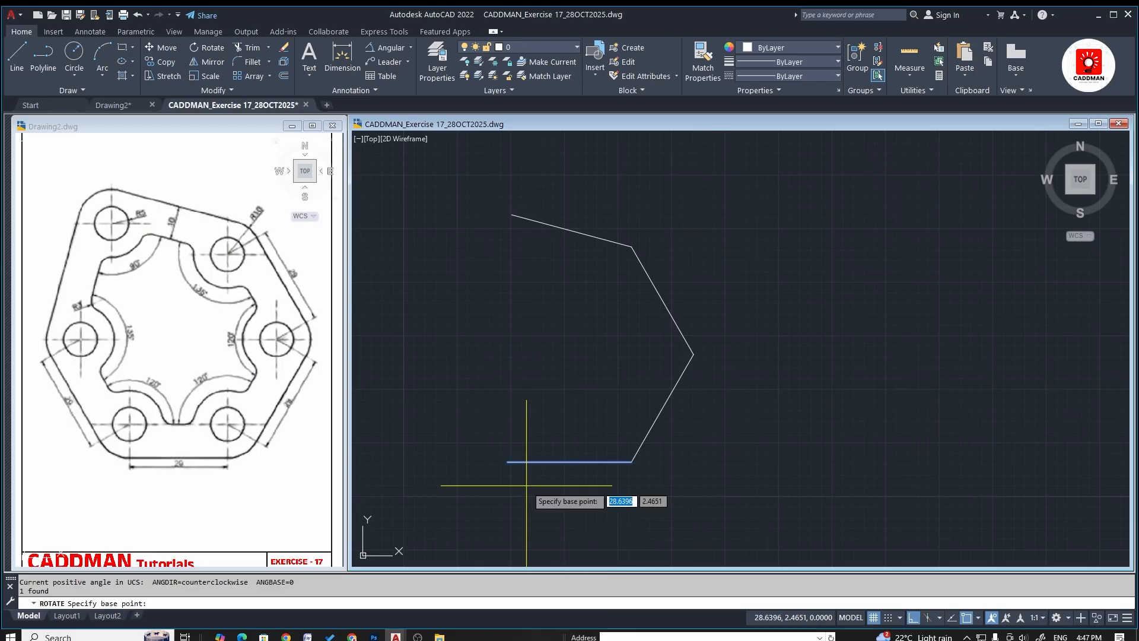
click(507, 462)
text(c)
key(Return)
text(120)
key(Return)
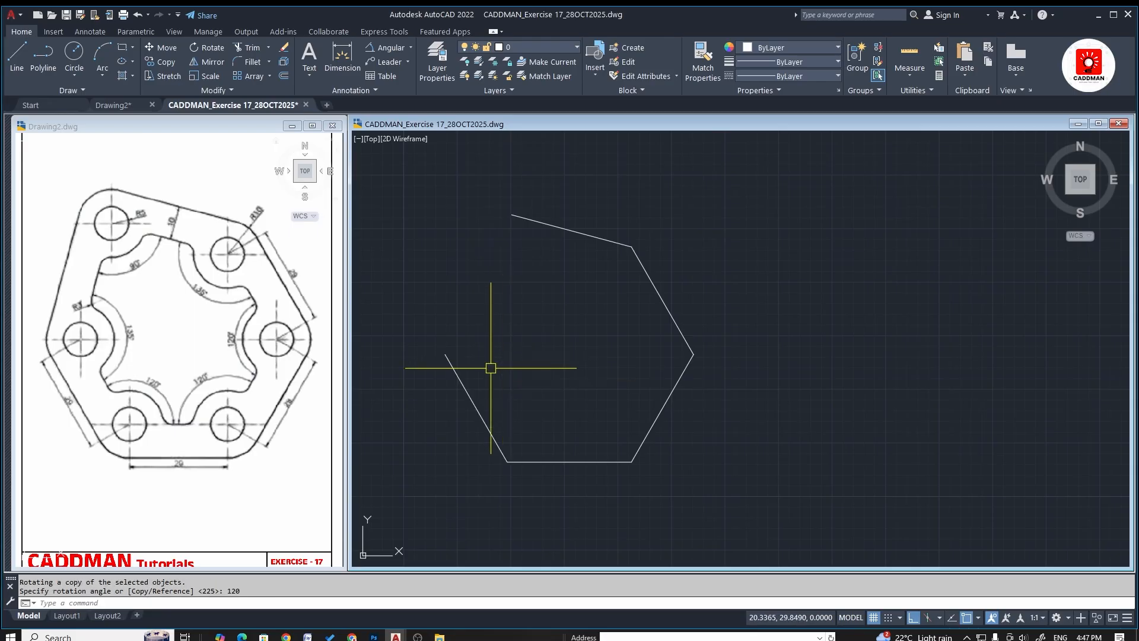
Rotate a copy of the lower-left slanted line by 135 degrees about its upper endpoint
click(463, 385)
click(442, 403)
text(R)
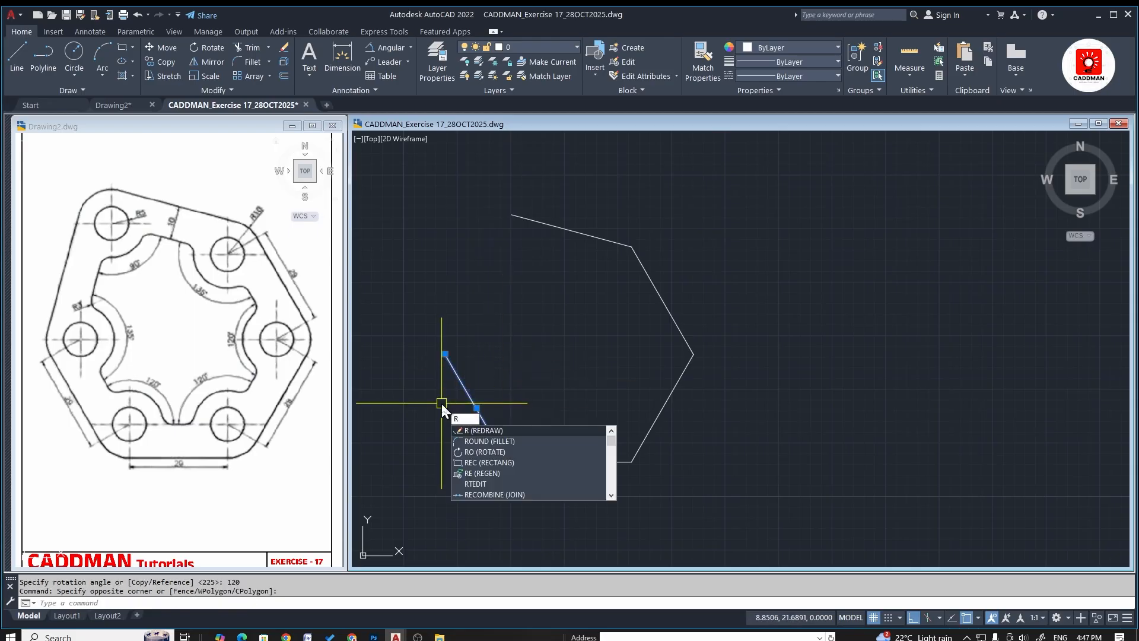
text(O)
key(Return)
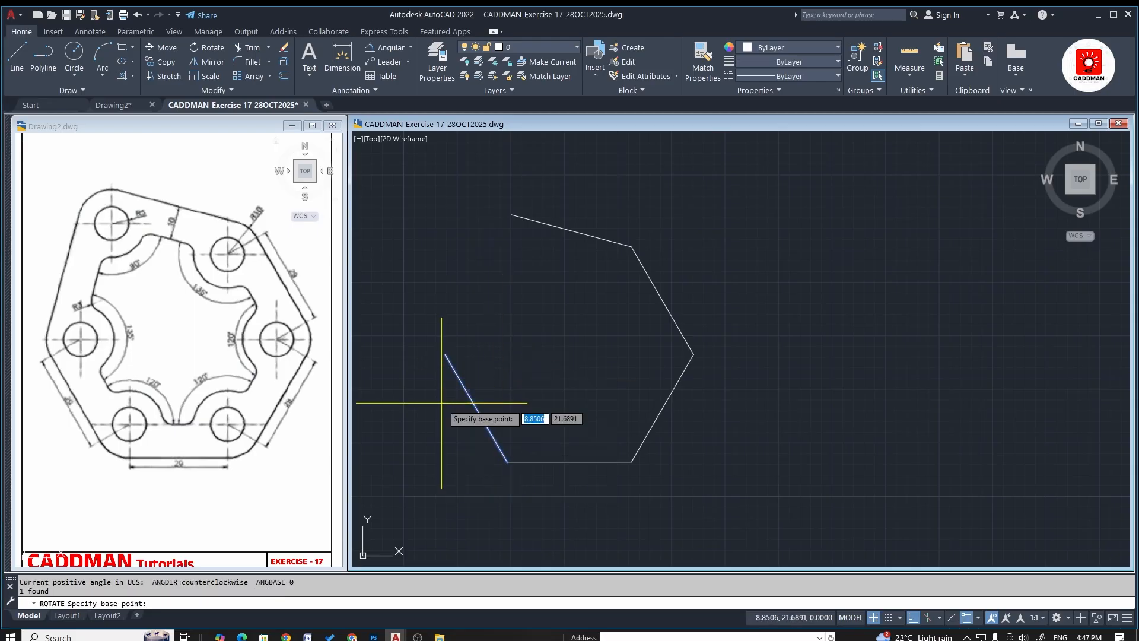
click(445, 355)
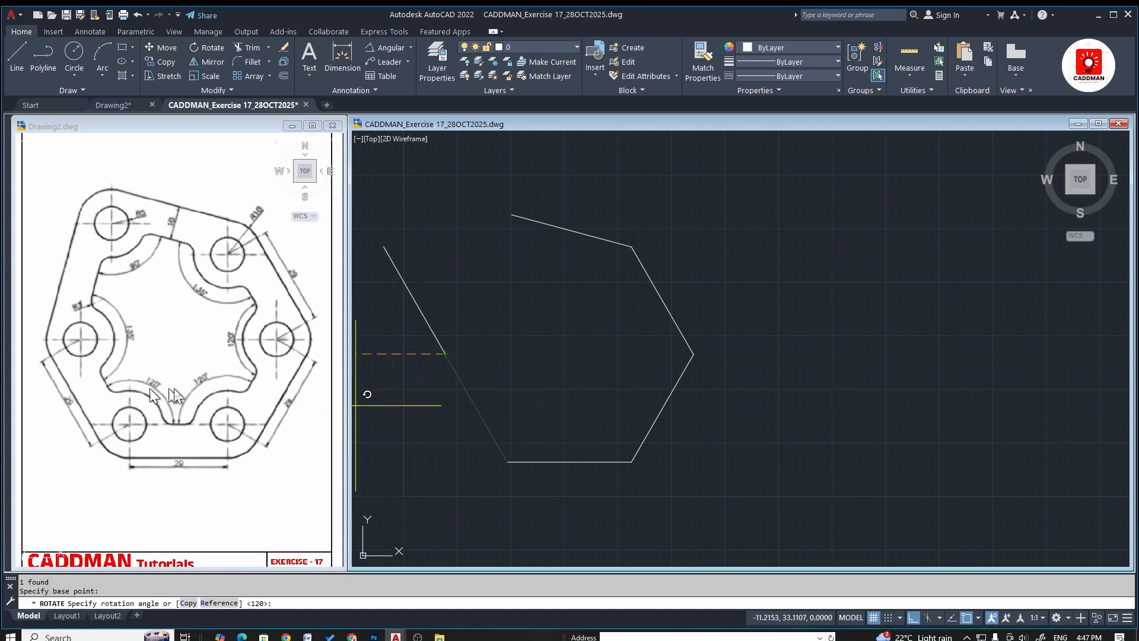
click(185, 603)
text(135)
key(Return)
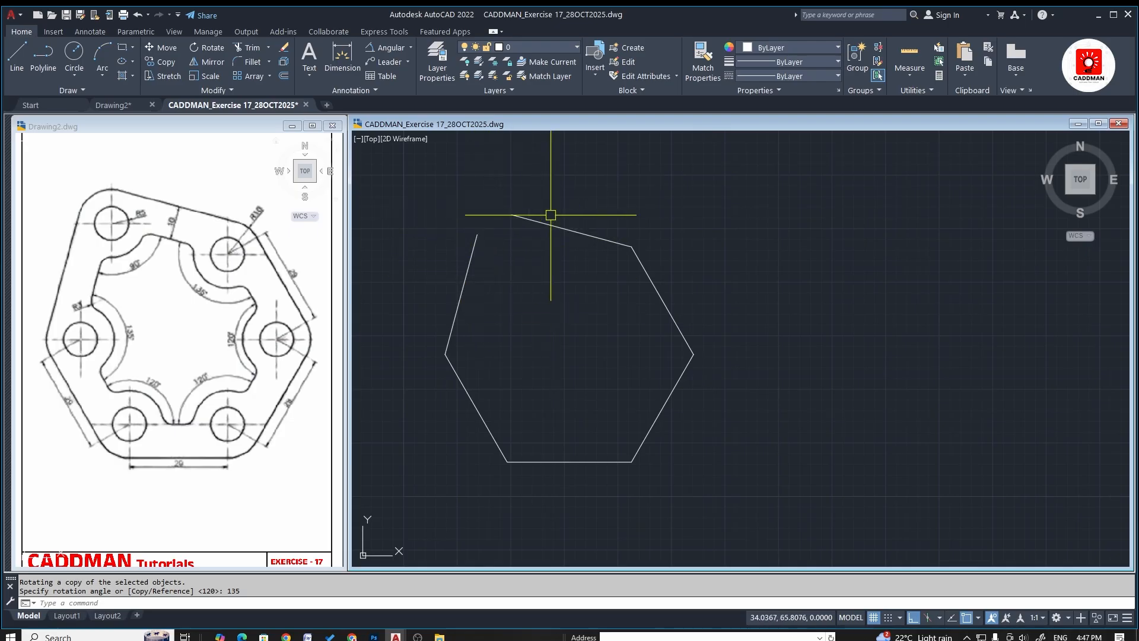
Close the open upper-left corner of the outline by filleting its two lines with radius 0
text(F)
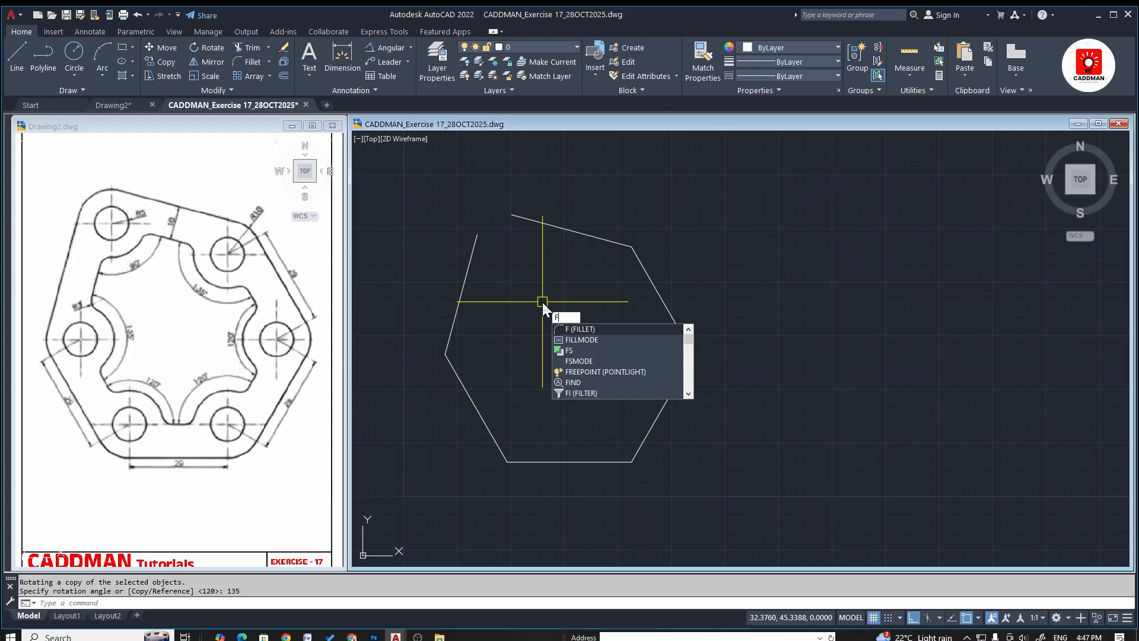
key(Return)
text(r)
key(Return)
text(0)
key(Return)
click(475, 242)
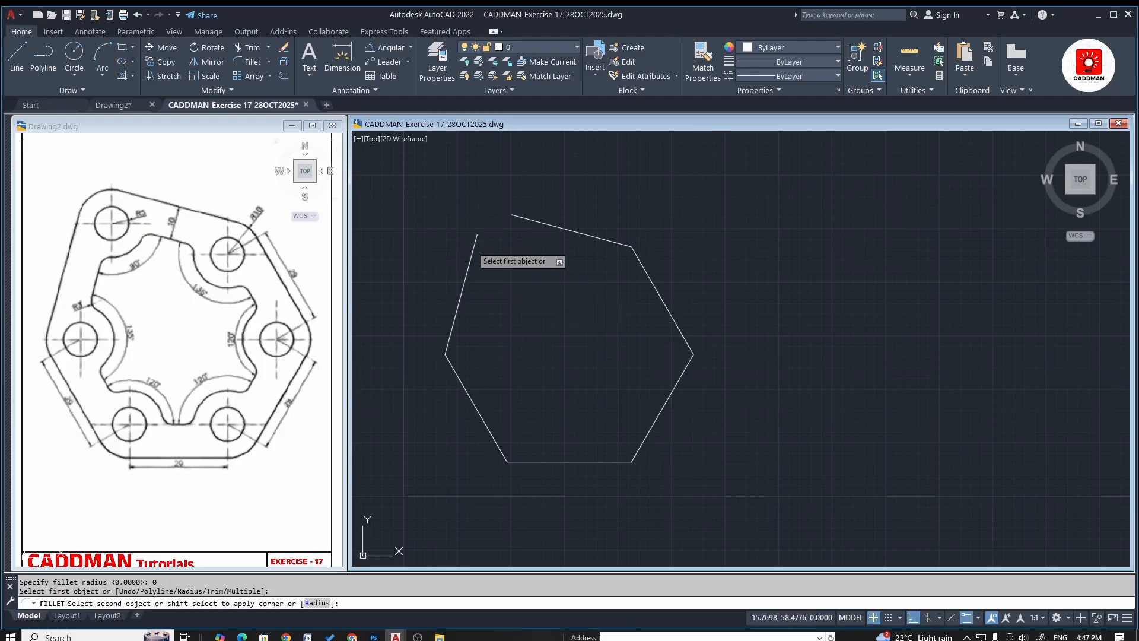
click(519, 222)
key(Escape)
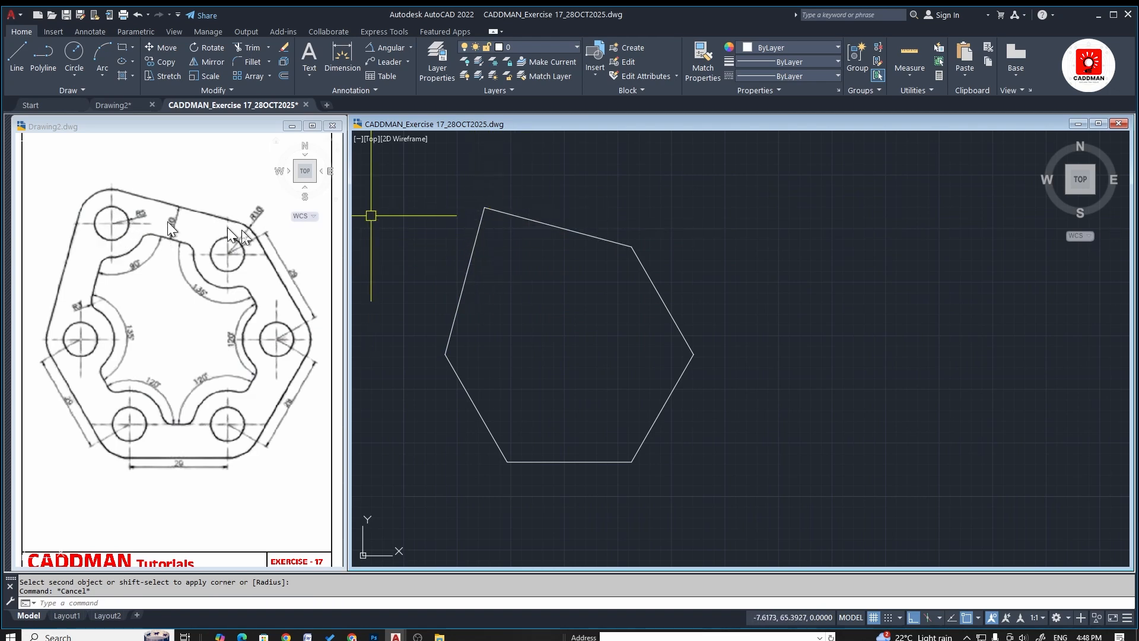
key(Escape)
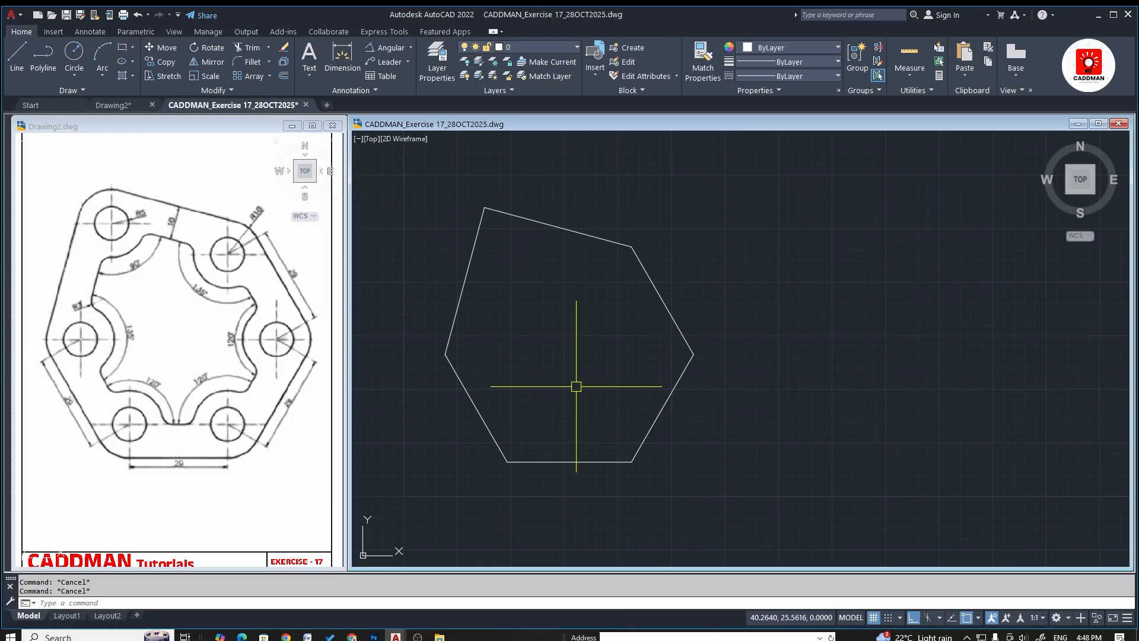
text(c)
key(Return)
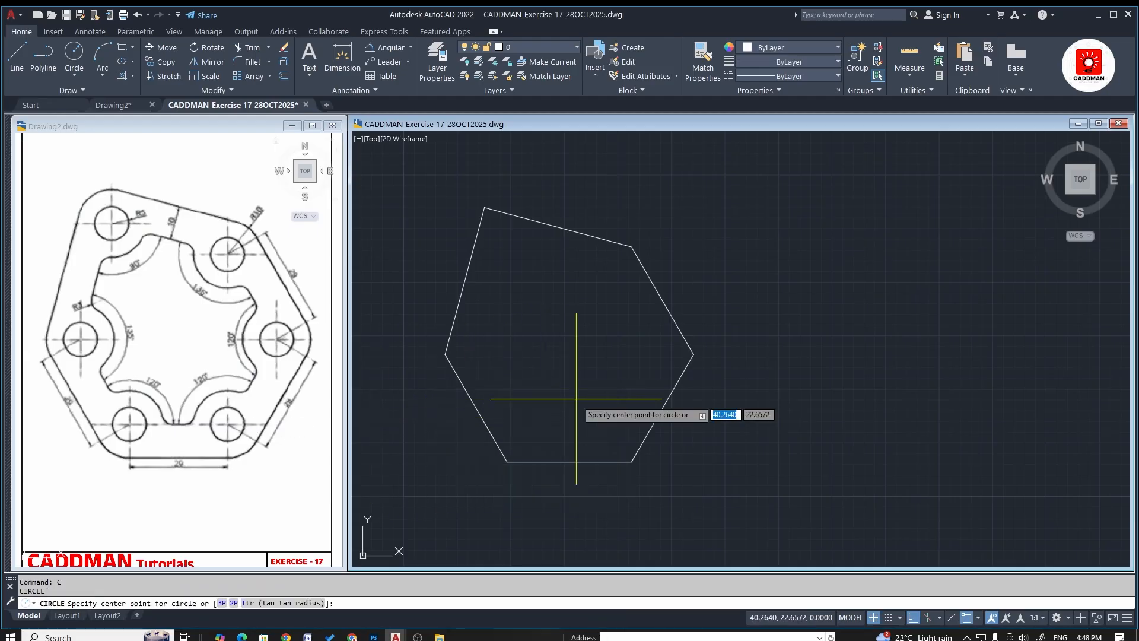
text(t)
key(Escape)
key(Escape)
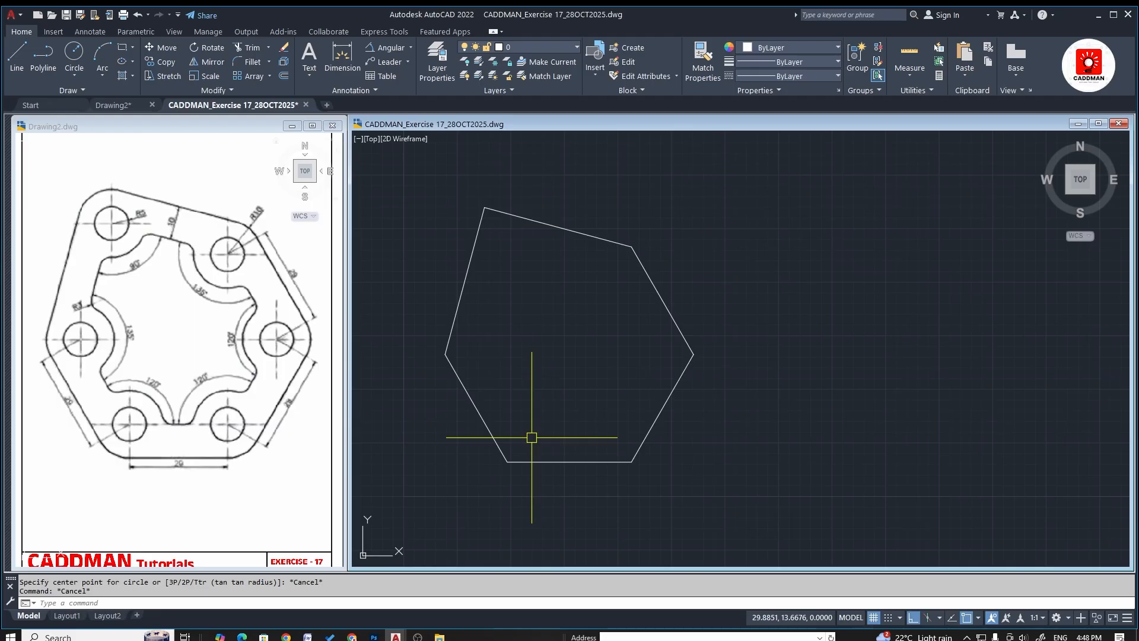
Draw a circle of radius 5 centred on the polygon's lower-left corner
text(c)
key(Return)
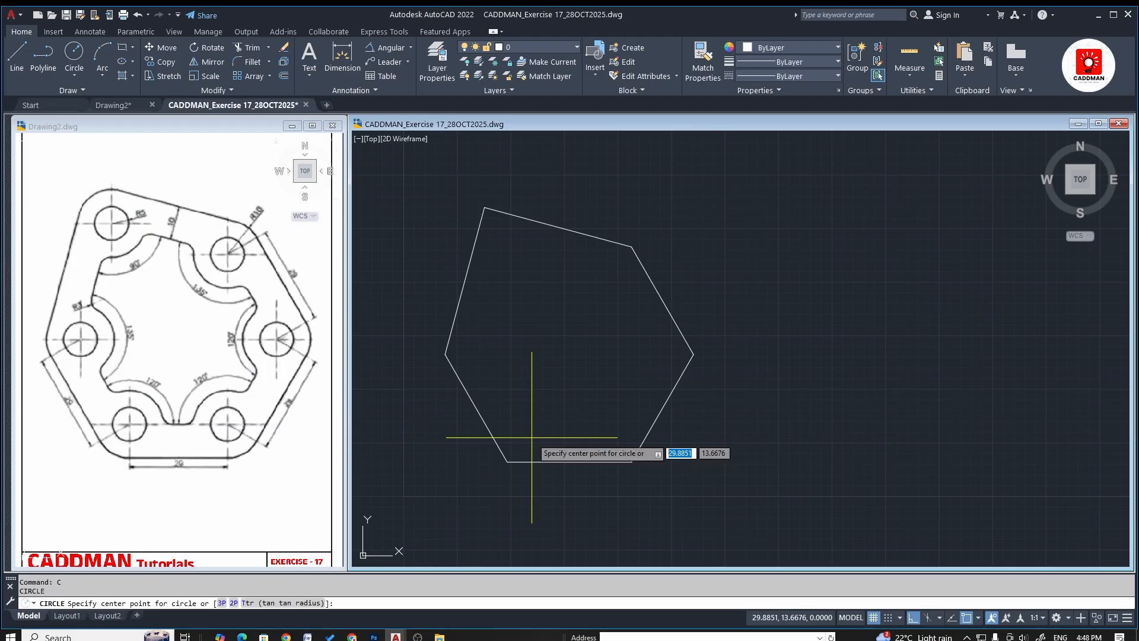
click(507, 461)
key(BackSpace)
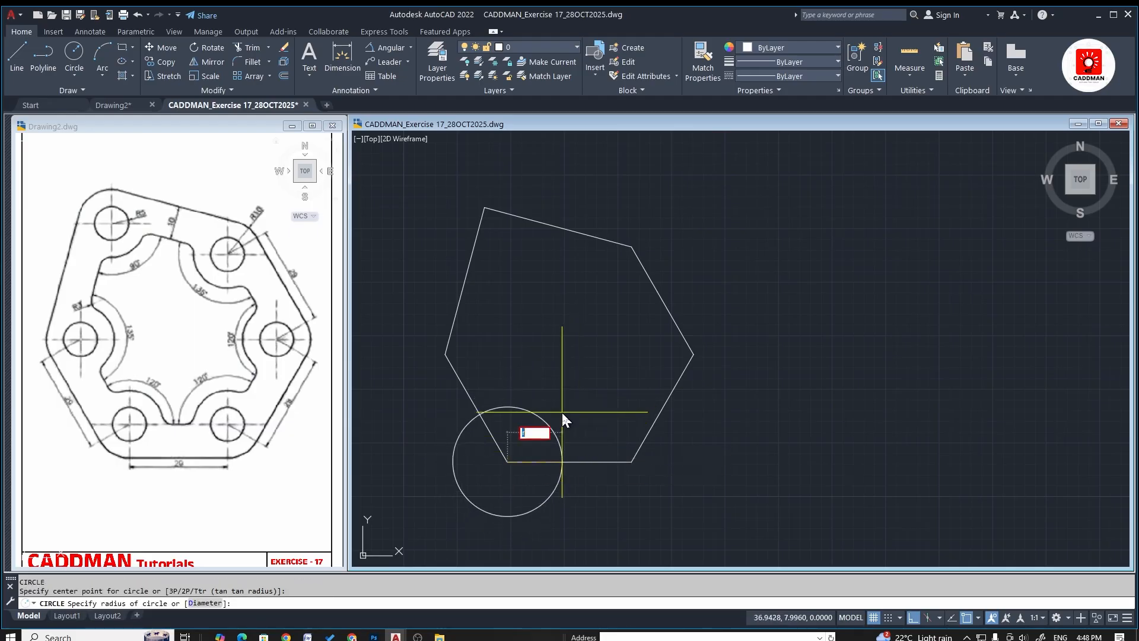
text(5)
key(Return)
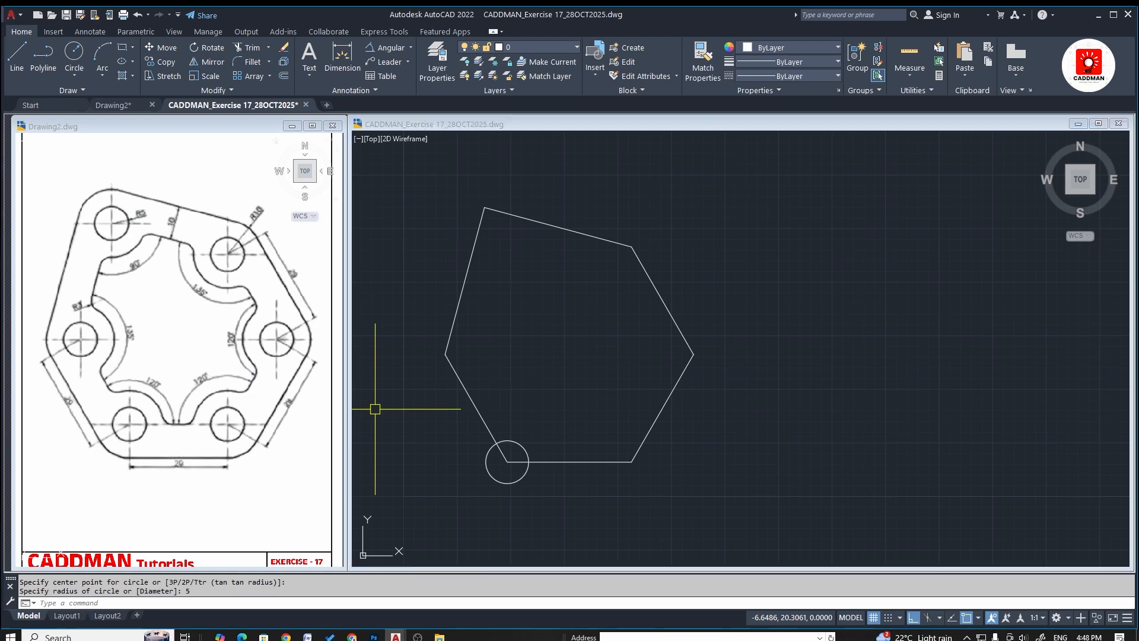
Draw circles of radius 5 centred on the polygon's left and upper-left corners
drag(150, 205, 159, 213)
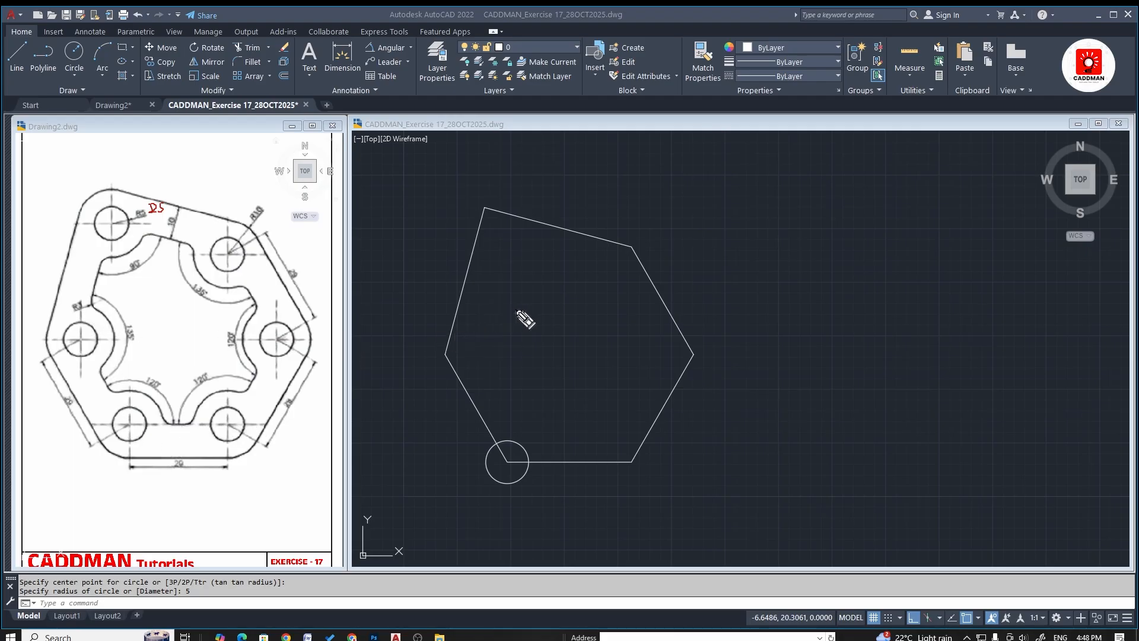
click(538, 346)
text(c)
key(Return)
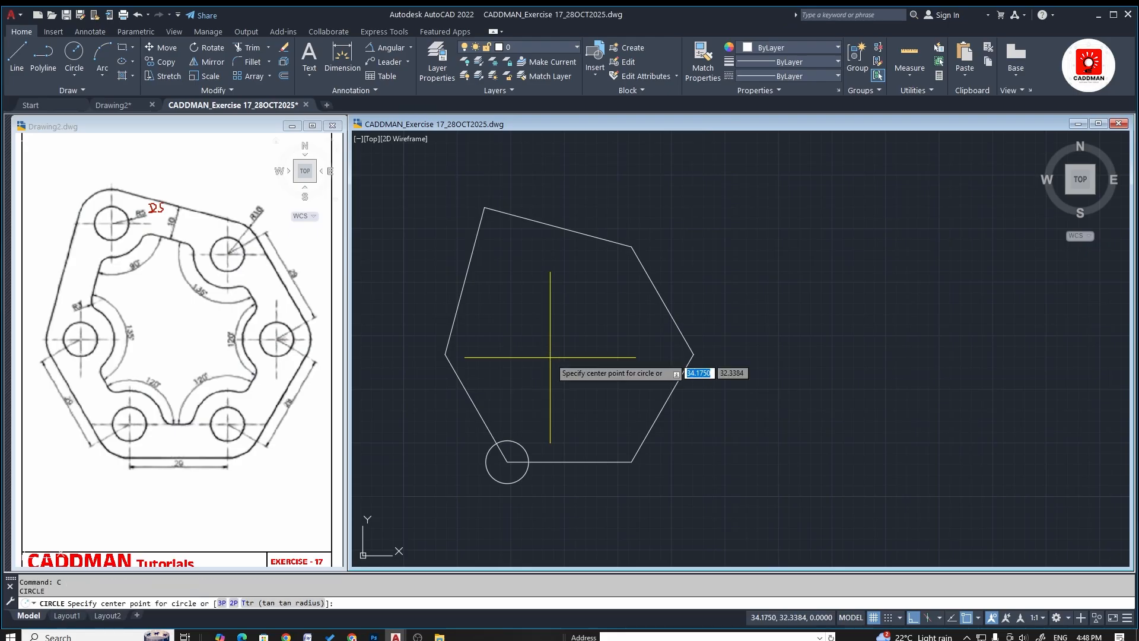
click(447, 354)
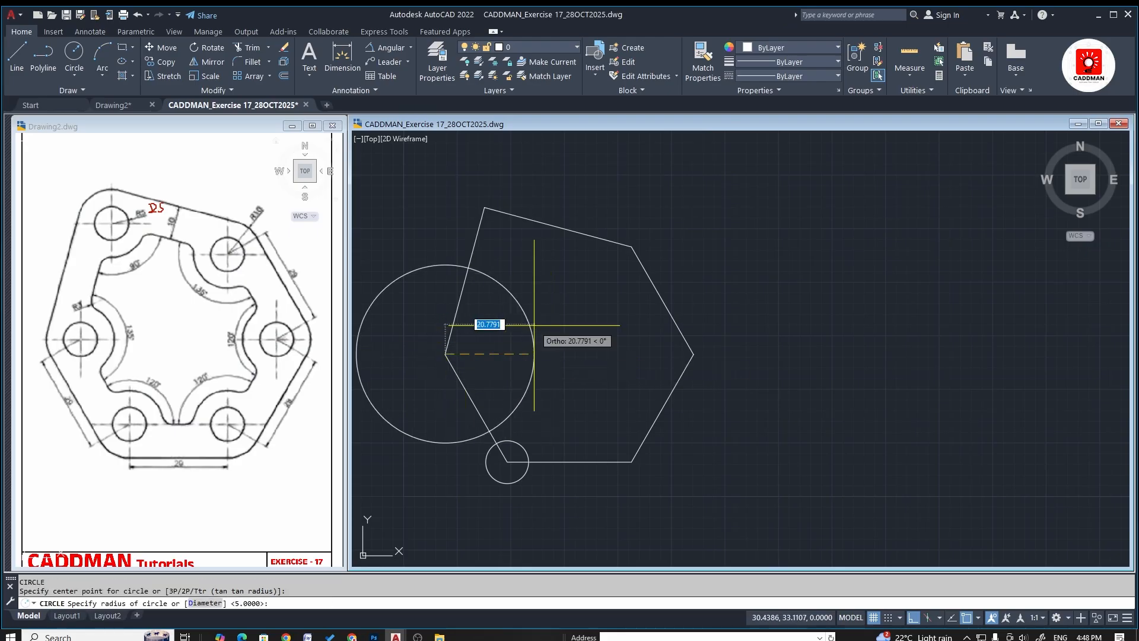
key(Return)
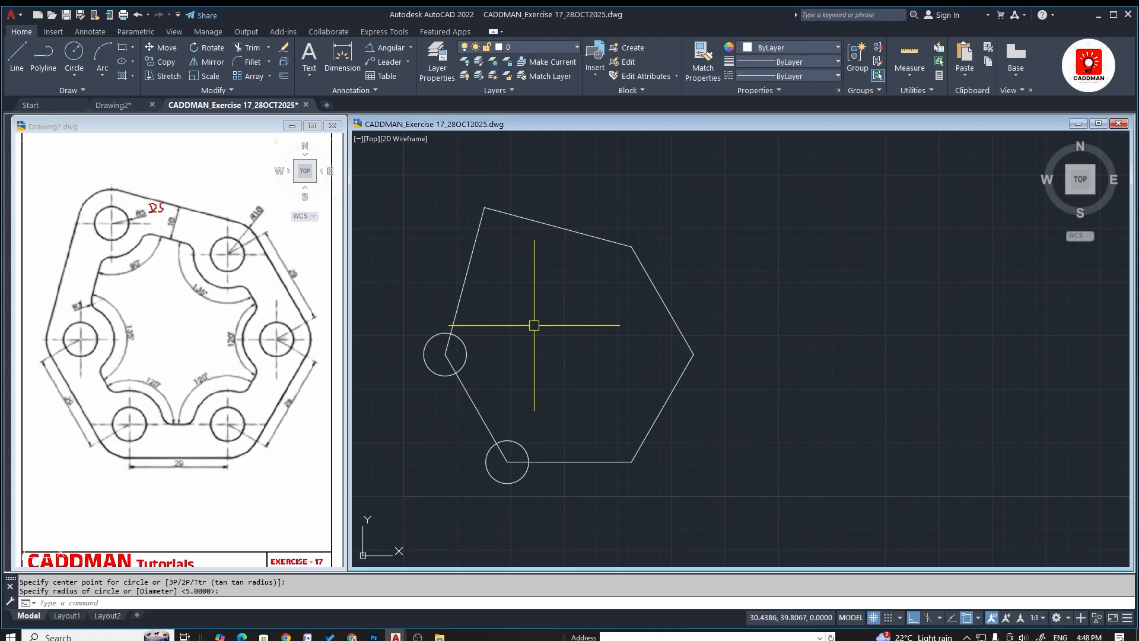
key(Return)
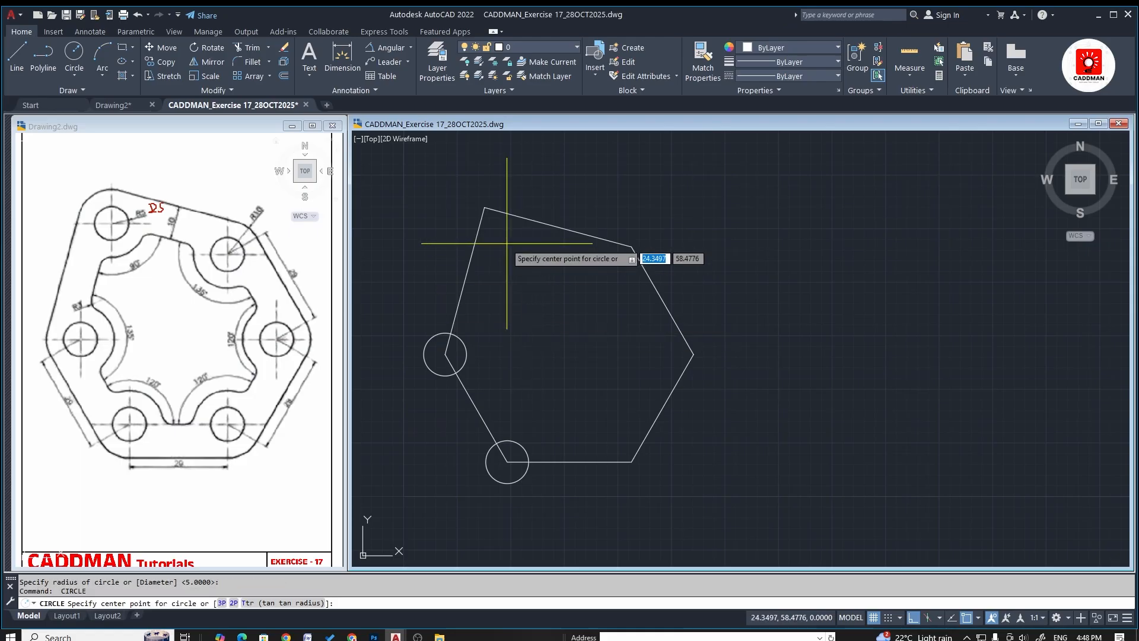
click(485, 207)
key(Return)
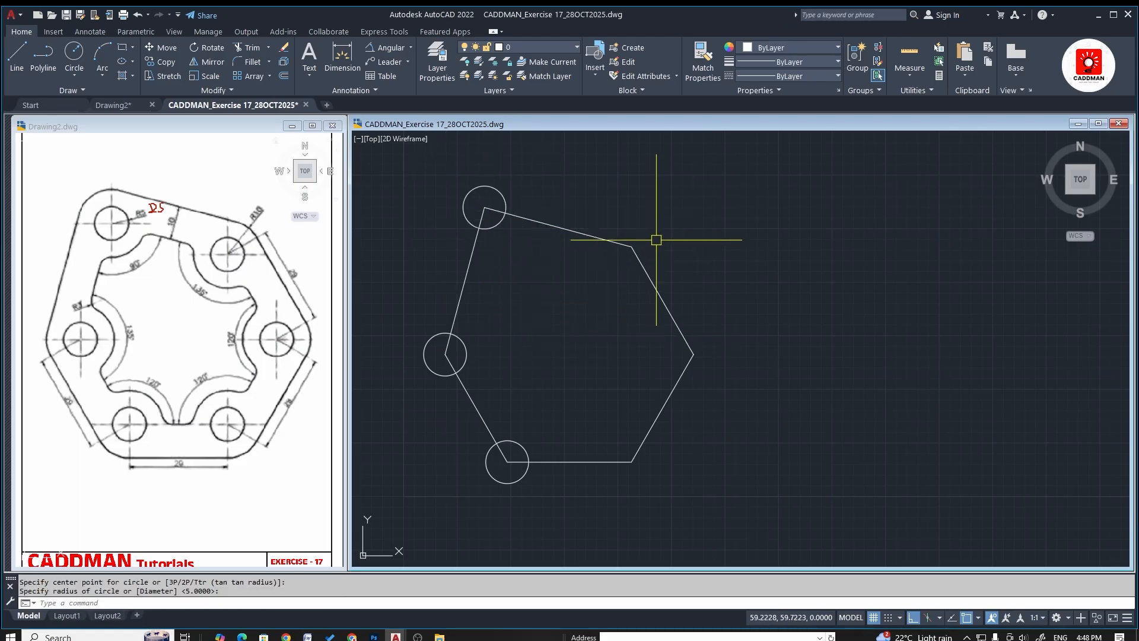
Draw circles of radius 5 centred on the polygon's upper-right, right and lower-right corners
key(Return)
click(632, 247)
key(Return)
key(Return)
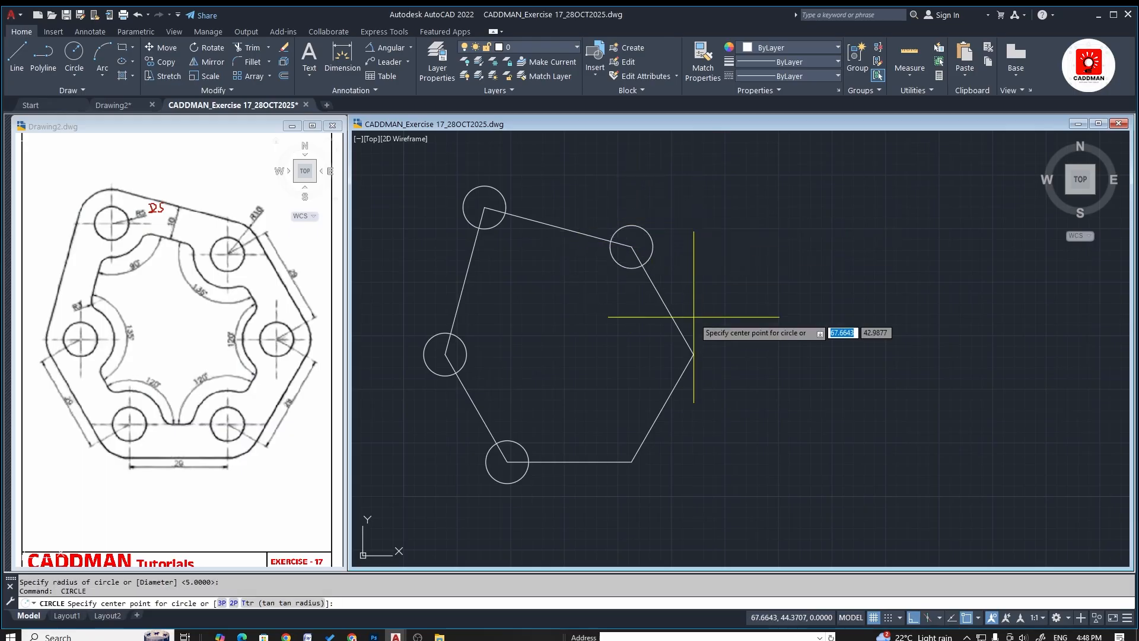
click(693, 355)
key(Return)
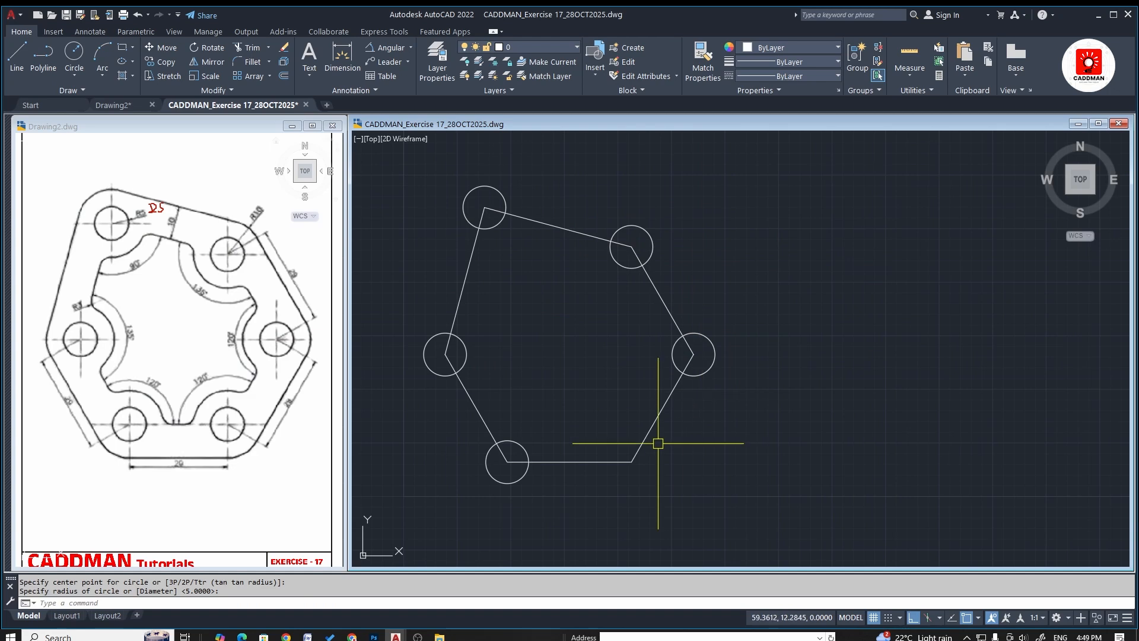
key(Return)
click(632, 461)
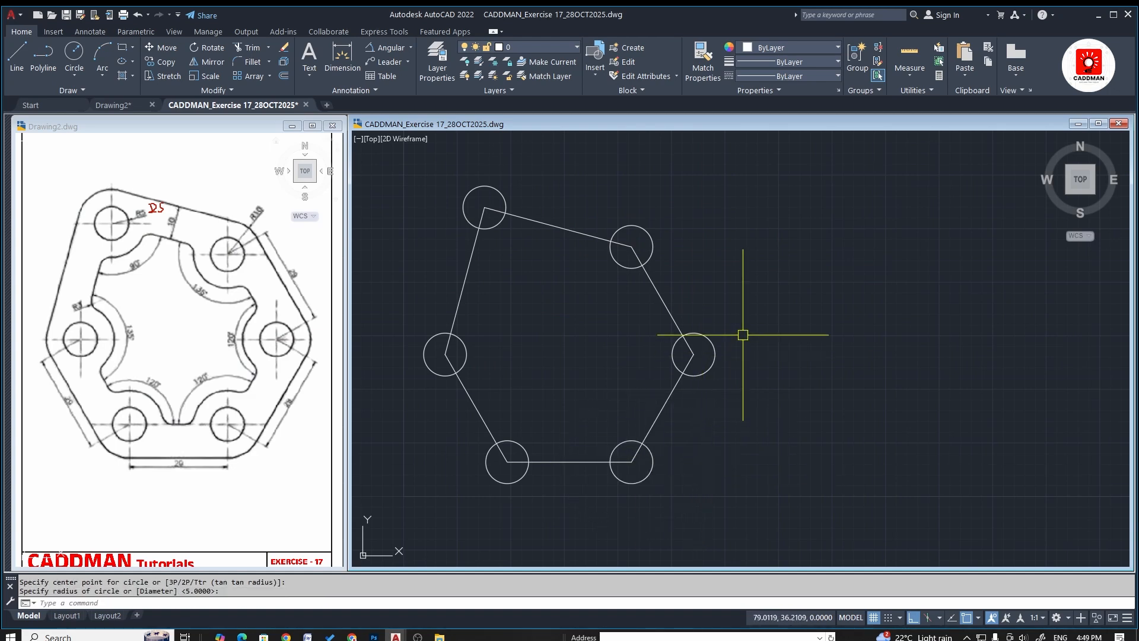
text(5)
key(Return)
key(Return)
key(Escape)
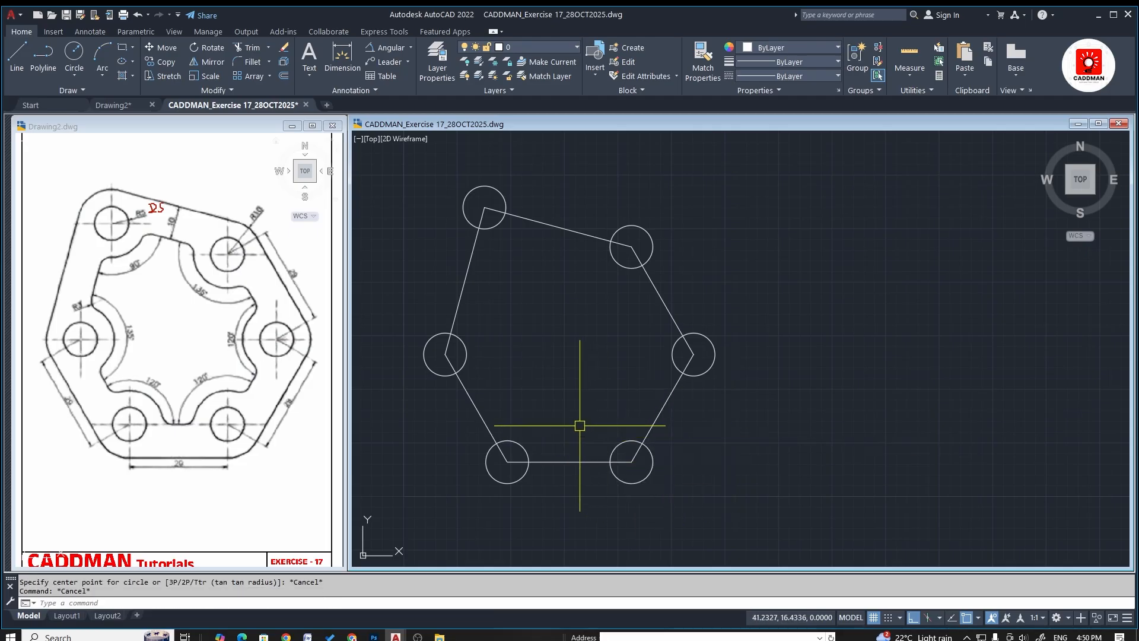
Offset the upper-left hole circle outward by 5
scroll(573, 430, down, 2)
scroll(511, 303, up, 4)
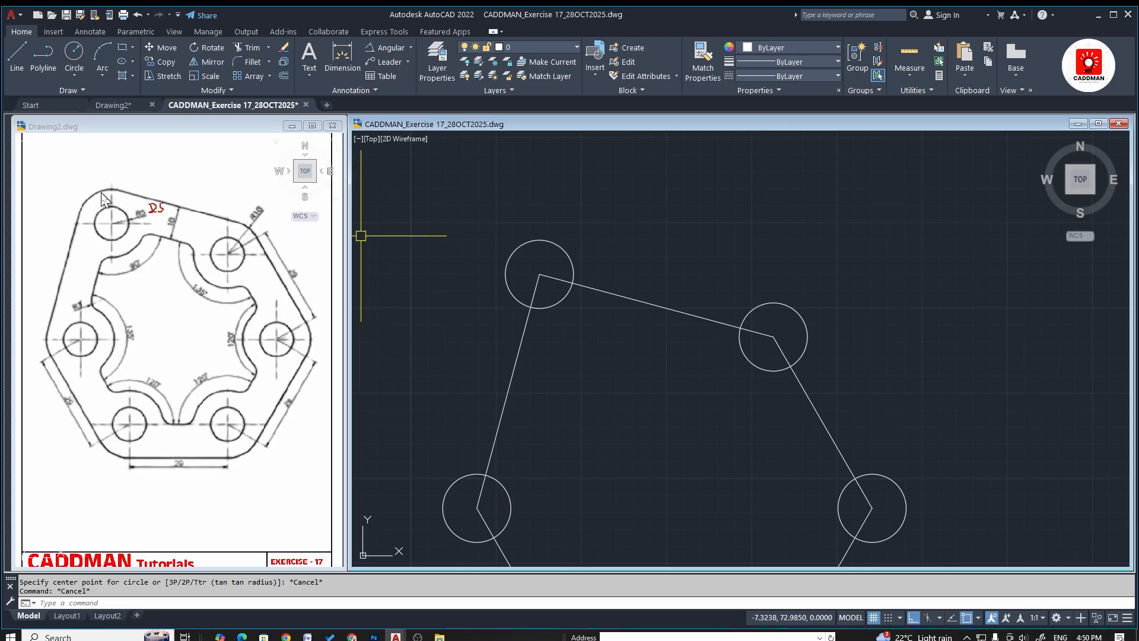
click(564, 245)
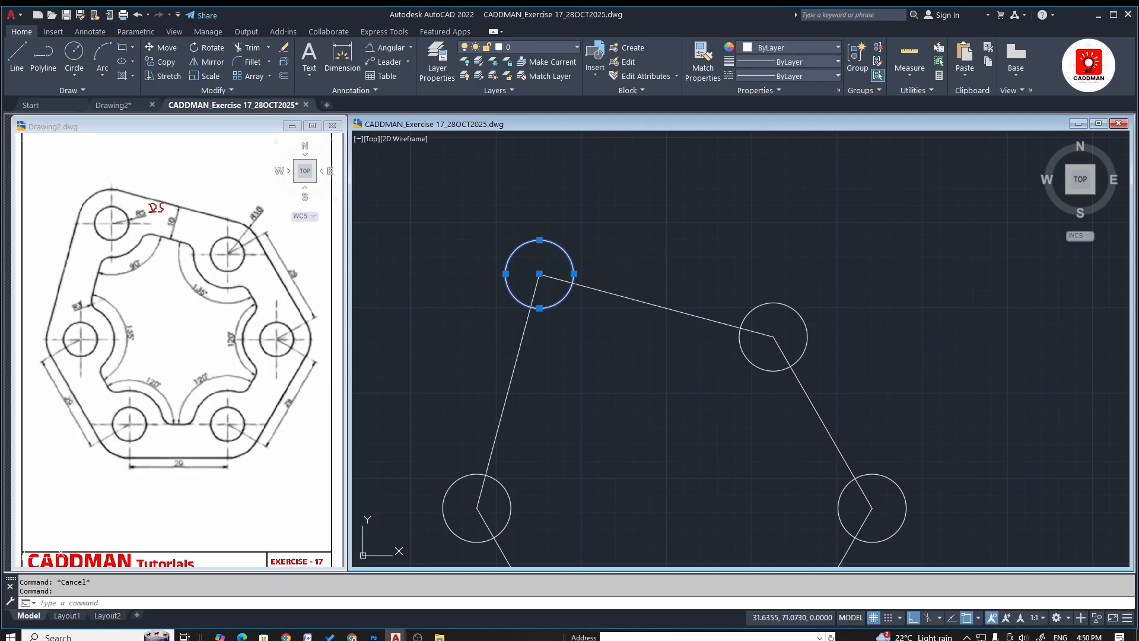
text(o)
key(Return)
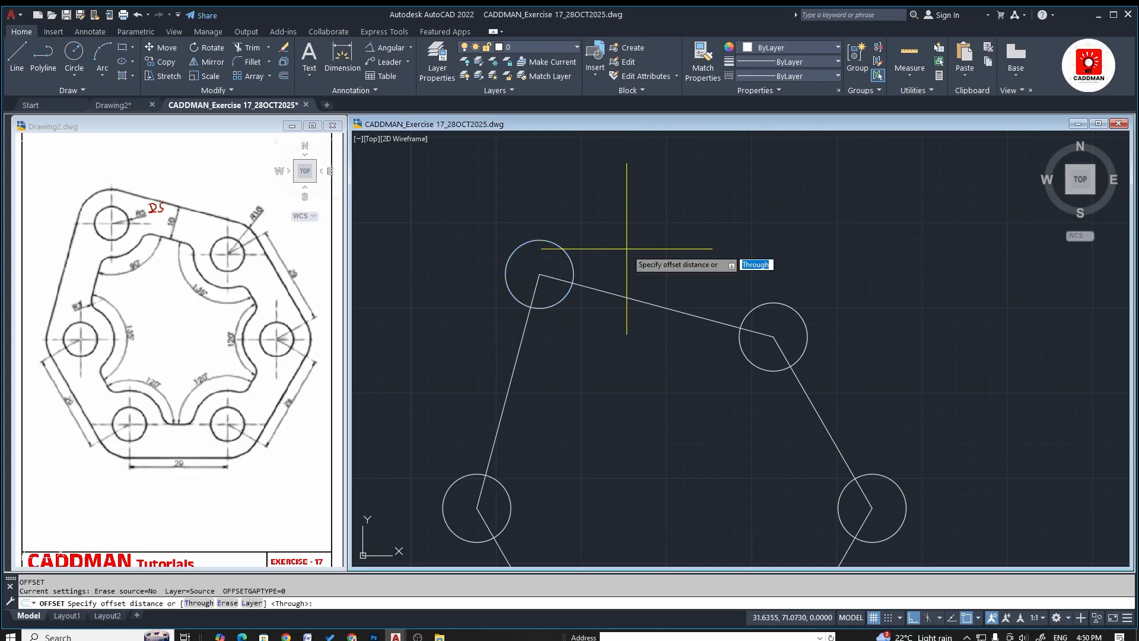
text(5)
key(Return)
click(565, 252)
click(575, 231)
key(Escape)
key(Escape)
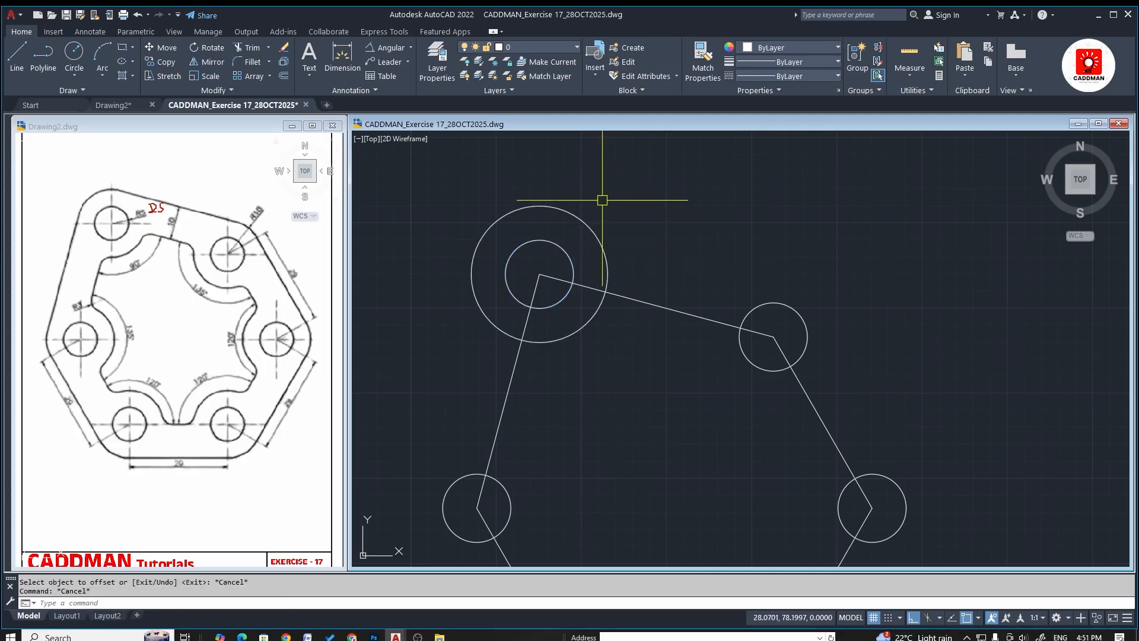
Draw a circle of diameter 20 centred on the upper-left hole
text(c)
key(Return)
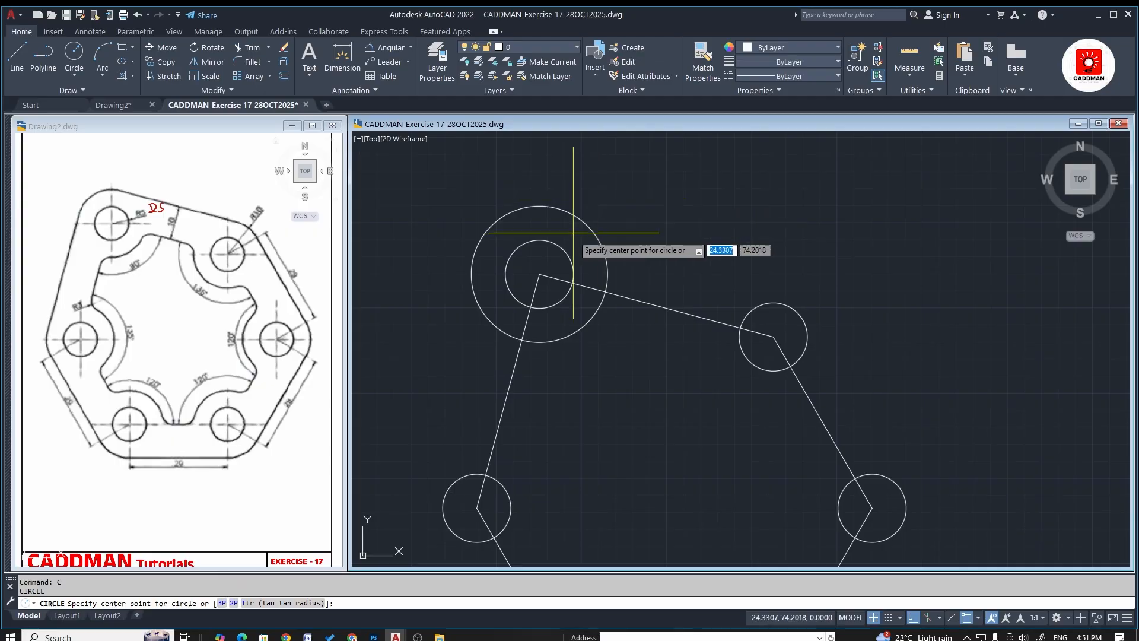
click(540, 273)
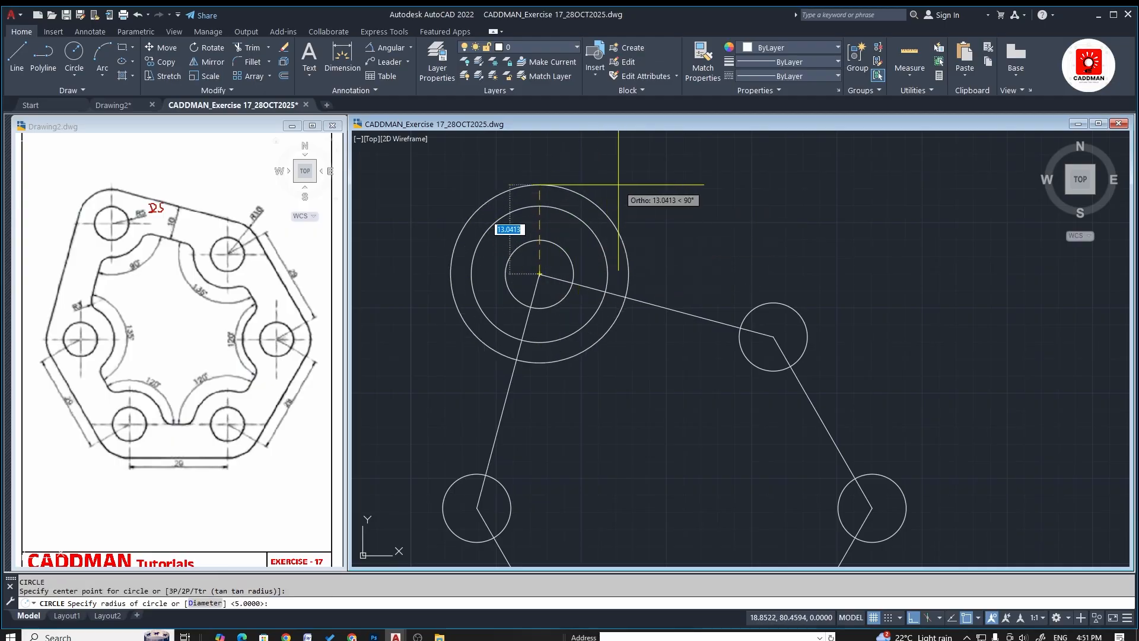
text(d)
key(Return)
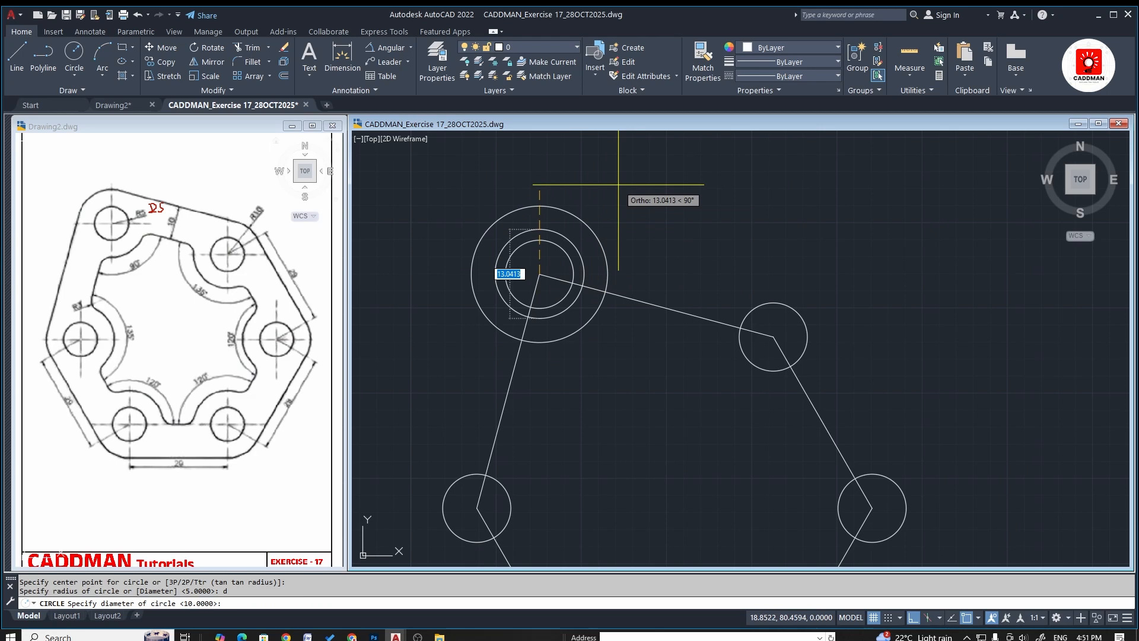
text(20)
key(Return)
Offset the upper-right hole circle outward by 5
click(594, 235)
text(o)
key(Return)
scroll(598, 238, down, 4)
scroll(605, 247, up, 4)
key(Return)
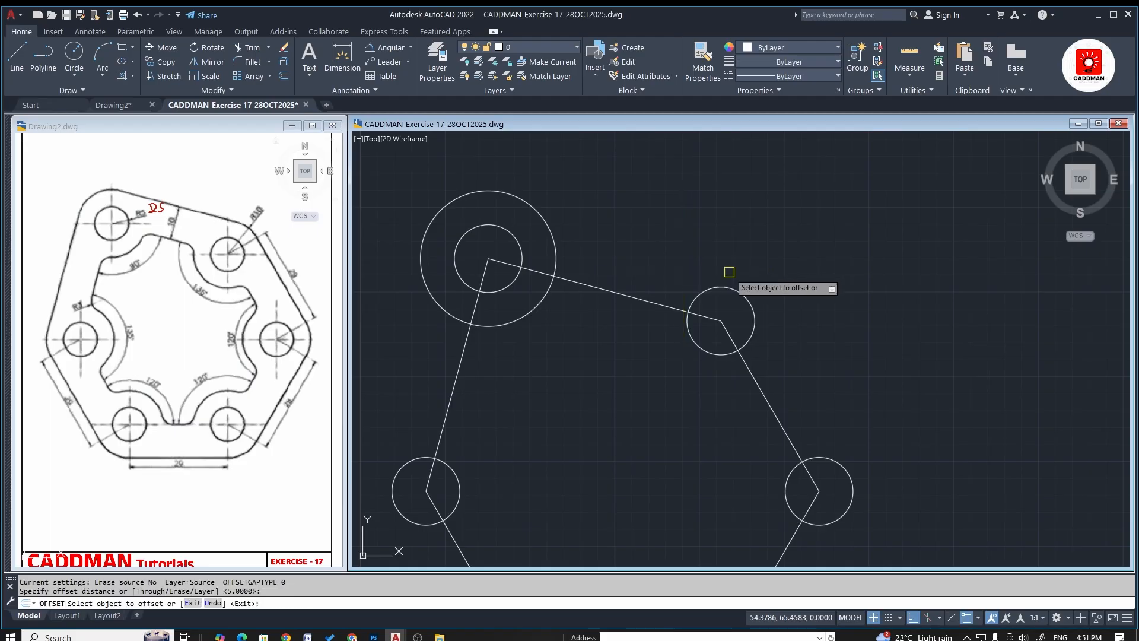
click(729, 287)
click(736, 259)
Offset the left, lower-left, lower-right and right hole circles outward by 5
scroll(518, 264, down, 4)
scroll(510, 347, up, 2)
scroll(510, 347, up, 2)
click(474, 369)
click(499, 386)
click(564, 507)
click(584, 486)
click(720, 501)
click(680, 412)
click(803, 349)
click(704, 369)
key(Escape)
key(Escape)
scroll(695, 382, down, 3)
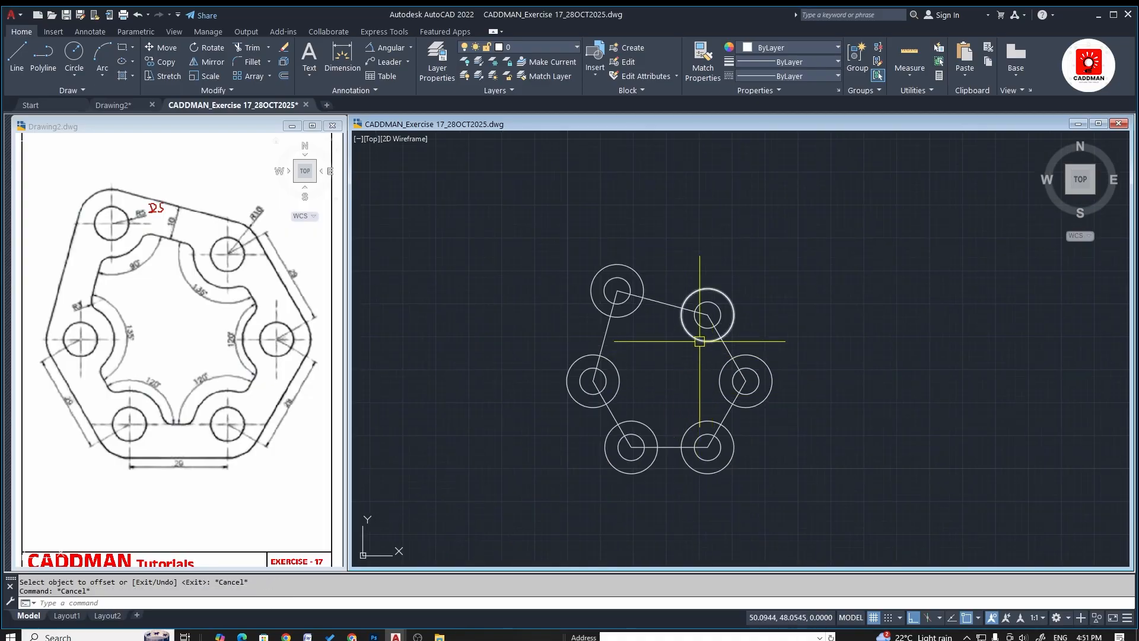
Offset the polygon's top line and upper-left slanted line outward by 10
scroll(684, 314, up, 2)
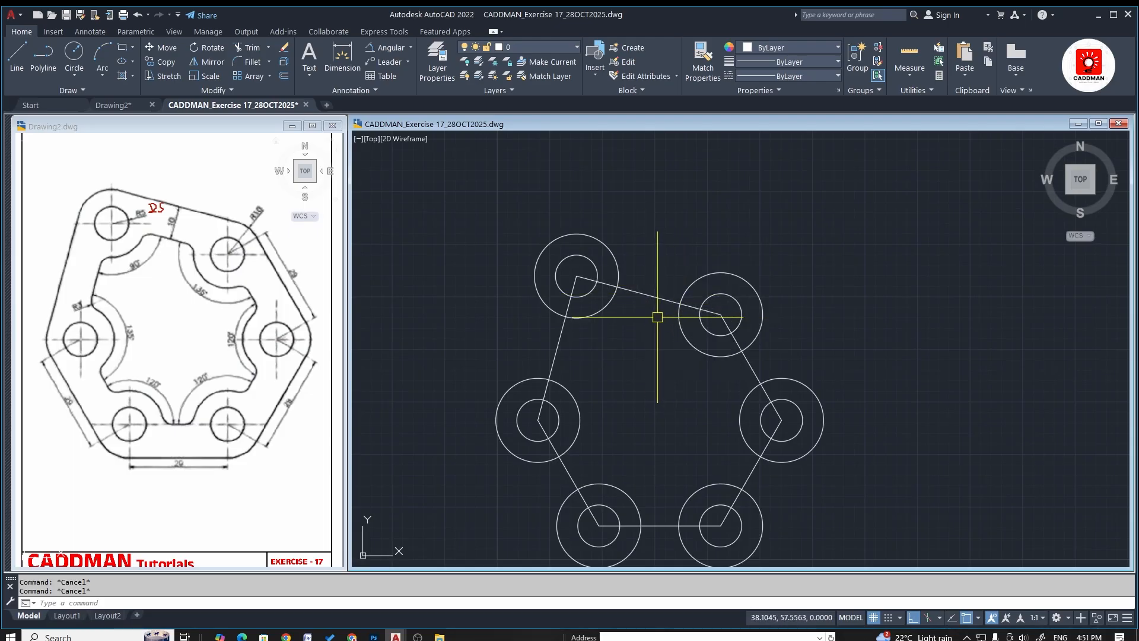
scroll(658, 316, down, 2)
scroll(633, 302, up, 2)
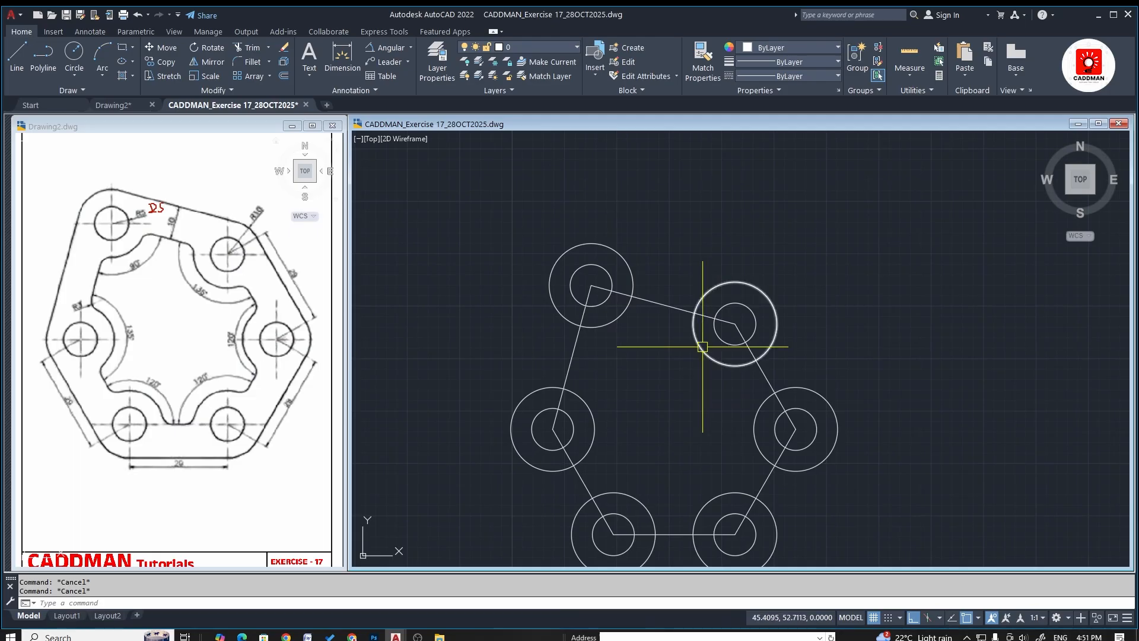
text(o)
key(Return)
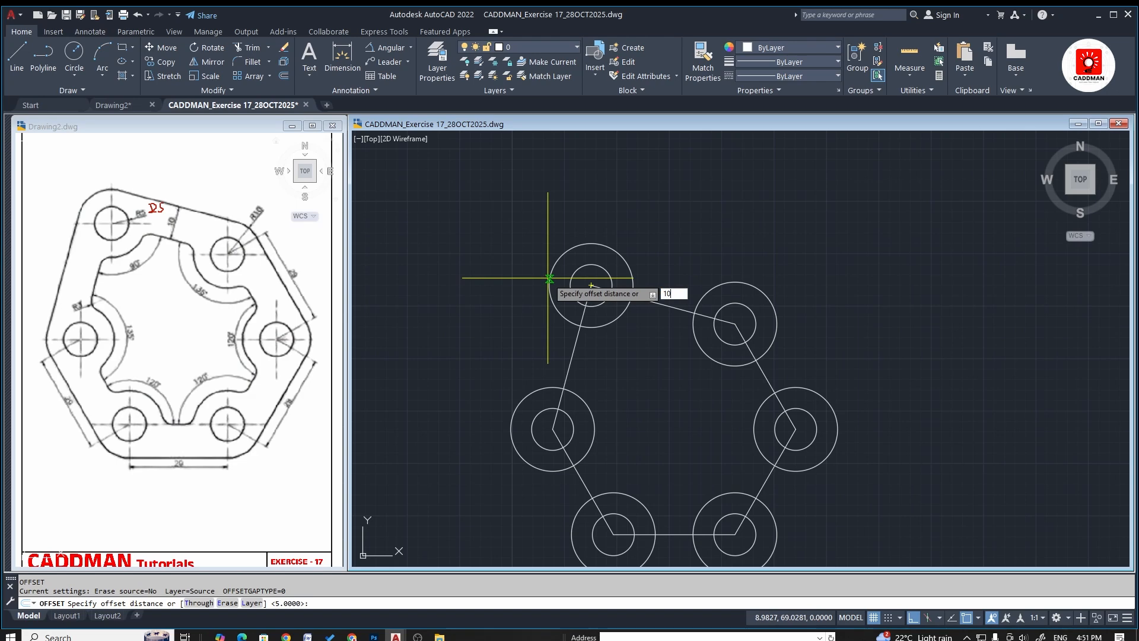
key(Return)
click(662, 301)
click(704, 202)
click(571, 358)
click(565, 297)
Offset the remaining polygon lines, including the bottom one, outward by 10 to complete the plate's outer edges
scroll(642, 413, down, 3)
scroll(642, 413, up, 4)
click(600, 299)
click(618, 338)
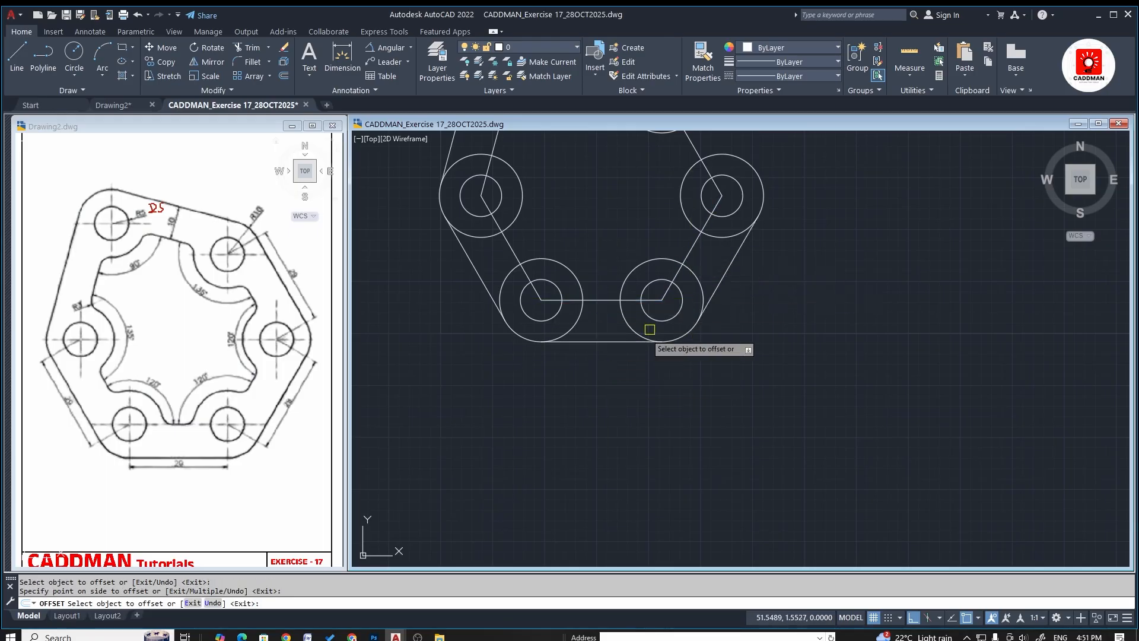
scroll(700, 303, down, 5)
scroll(612, 349, up, 3)
key(Escape)
key(Escape)
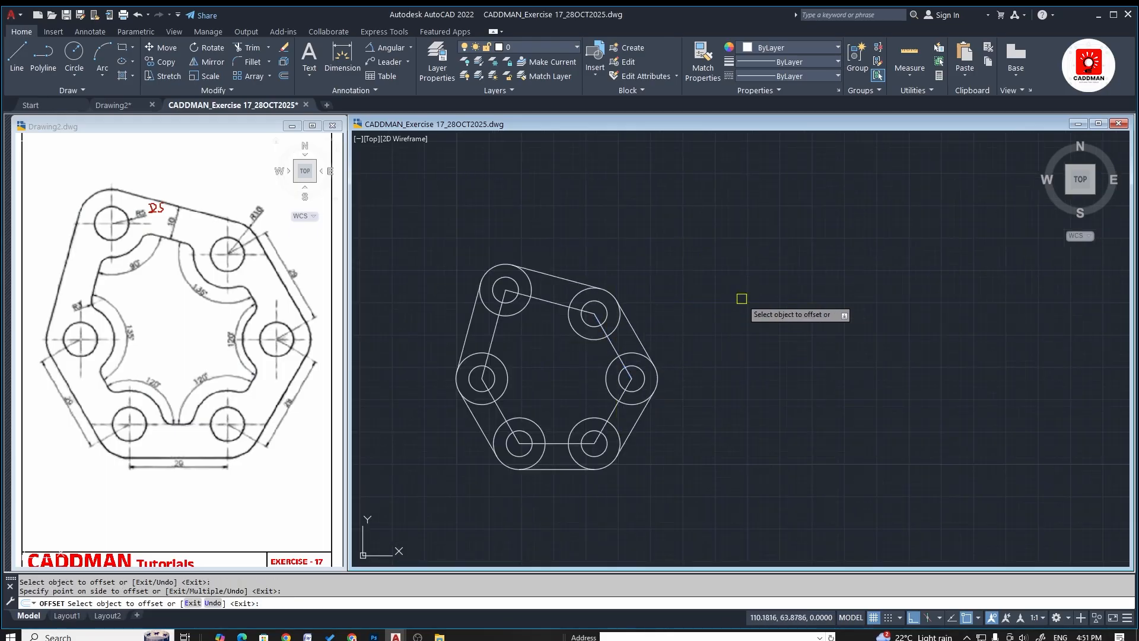
Erase the six original polygon lines that connect the hole centres
scroll(522, 327, up, 2)
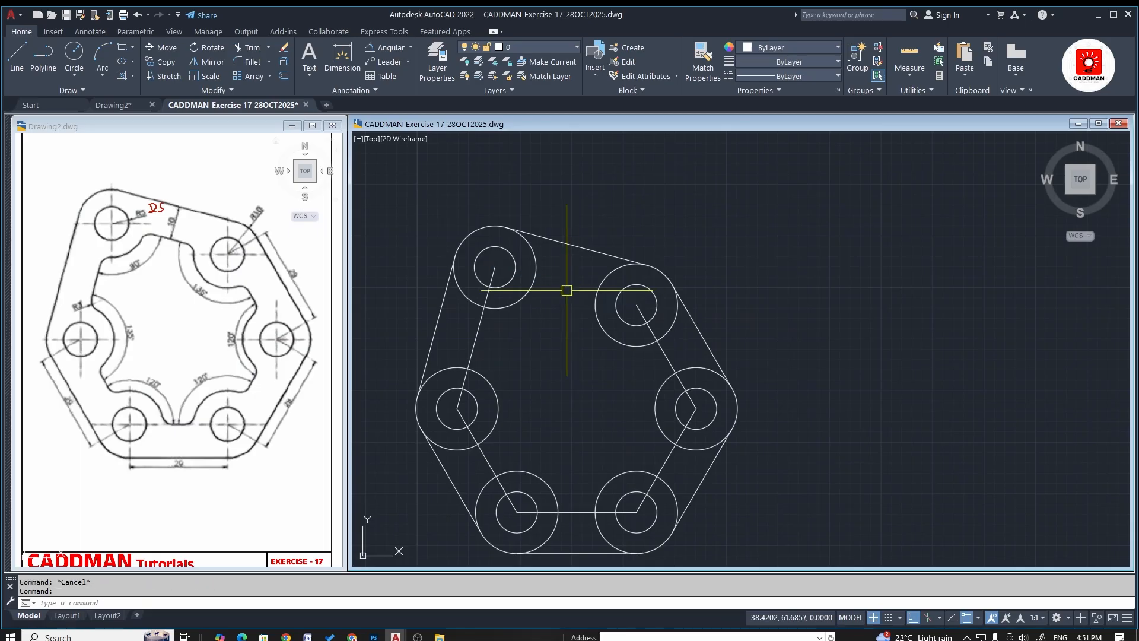
click(493, 273)
key(Delete)
click(465, 415)
text(E)
key(Return)
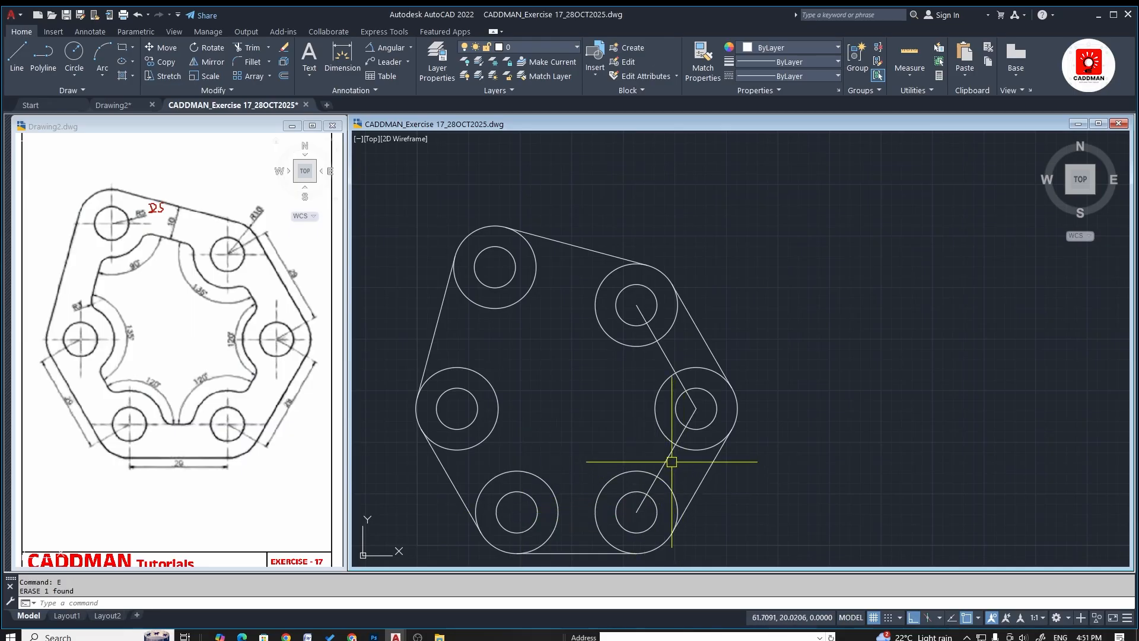
text(e)
key(Return)
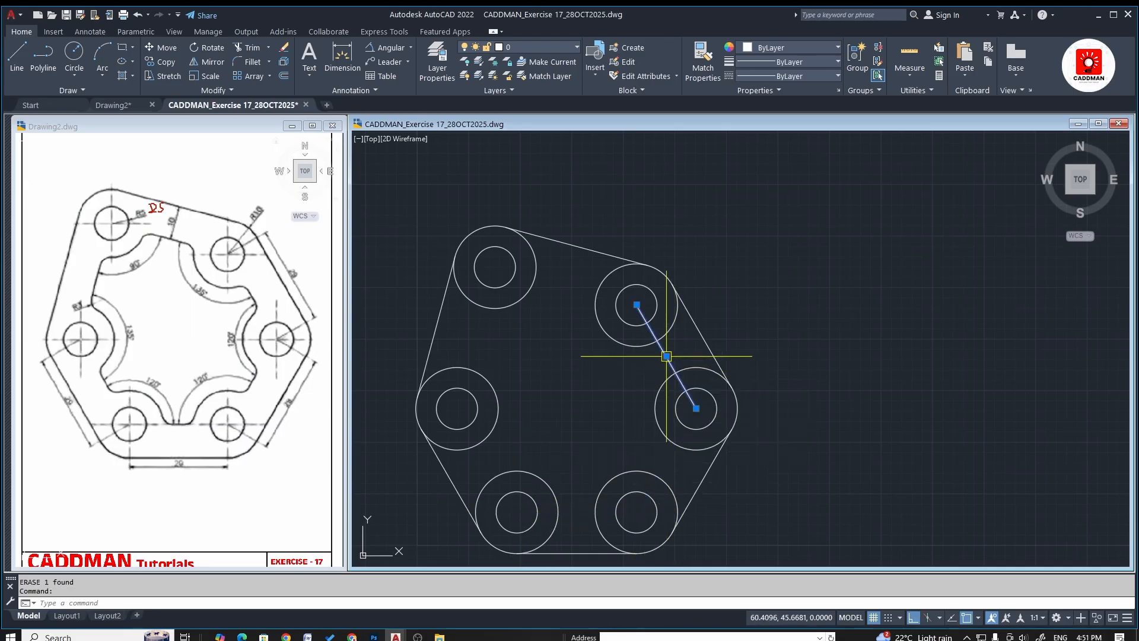
key(Escape)
key(Escape)
middle_drag(504, 343, 543, 350)
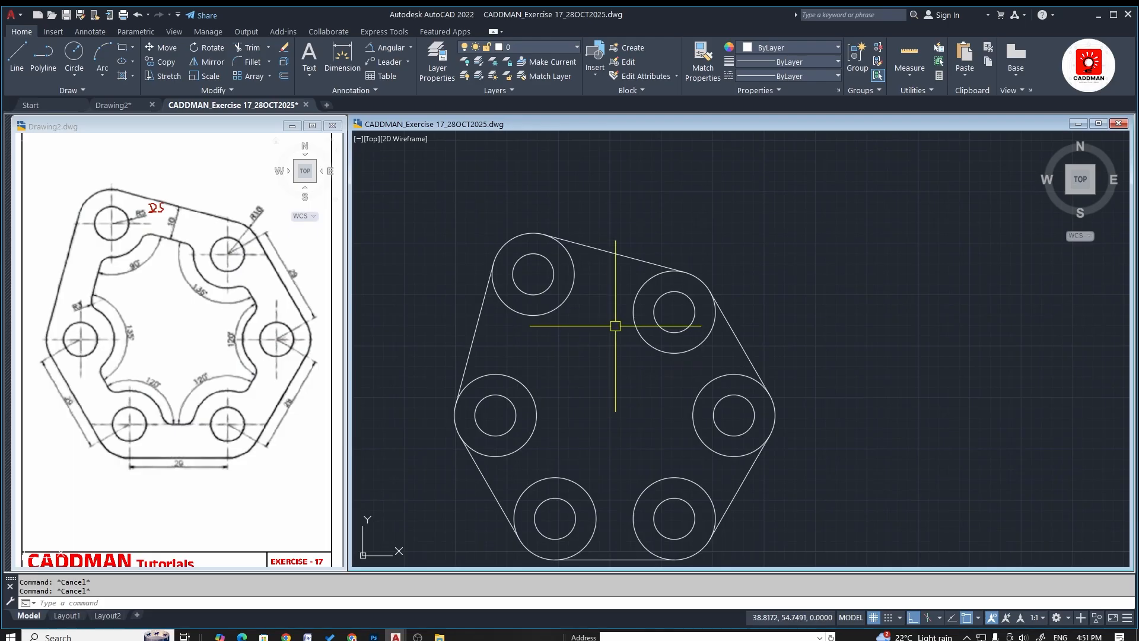
text(l)
key(Return)
scroll(522, 333, up, 4)
click(528, 347)
key(Escape)
key(space)
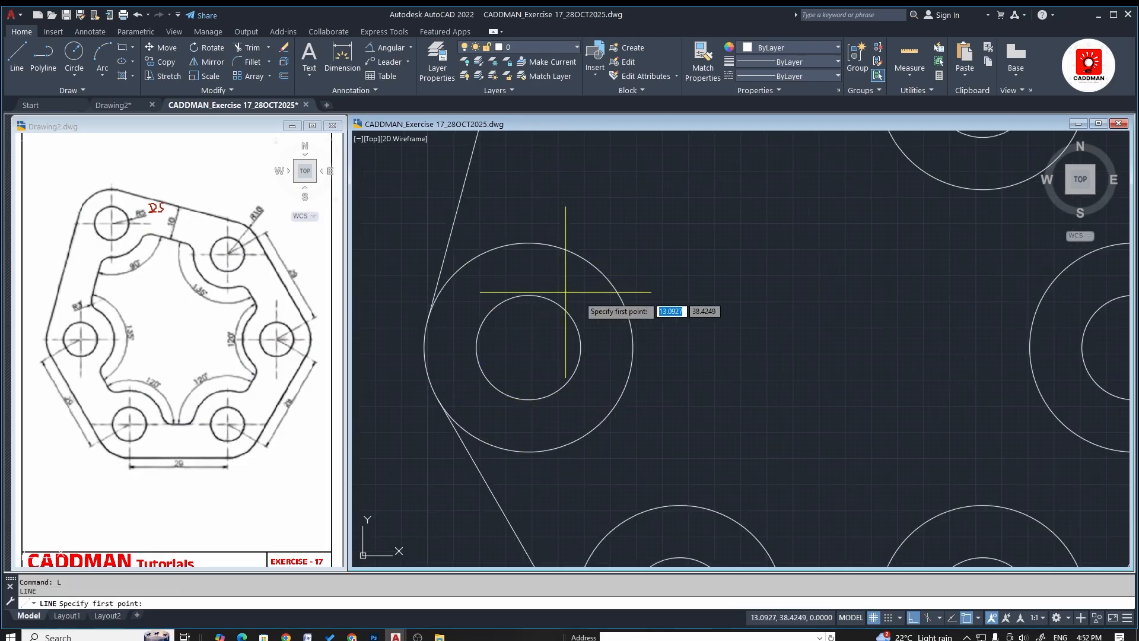
key(Escape)
scroll(593, 309, down, 4)
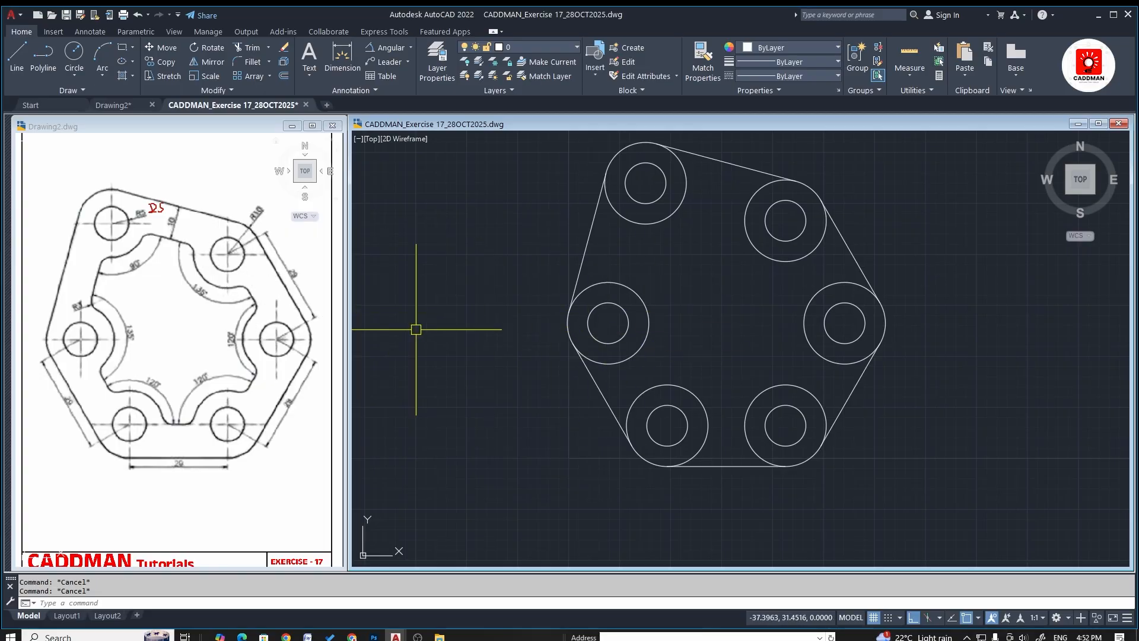
Draw a helper circle with a radius of about 8 in the empty area beside the plate
text(c)
key(Return)
click(453, 377)
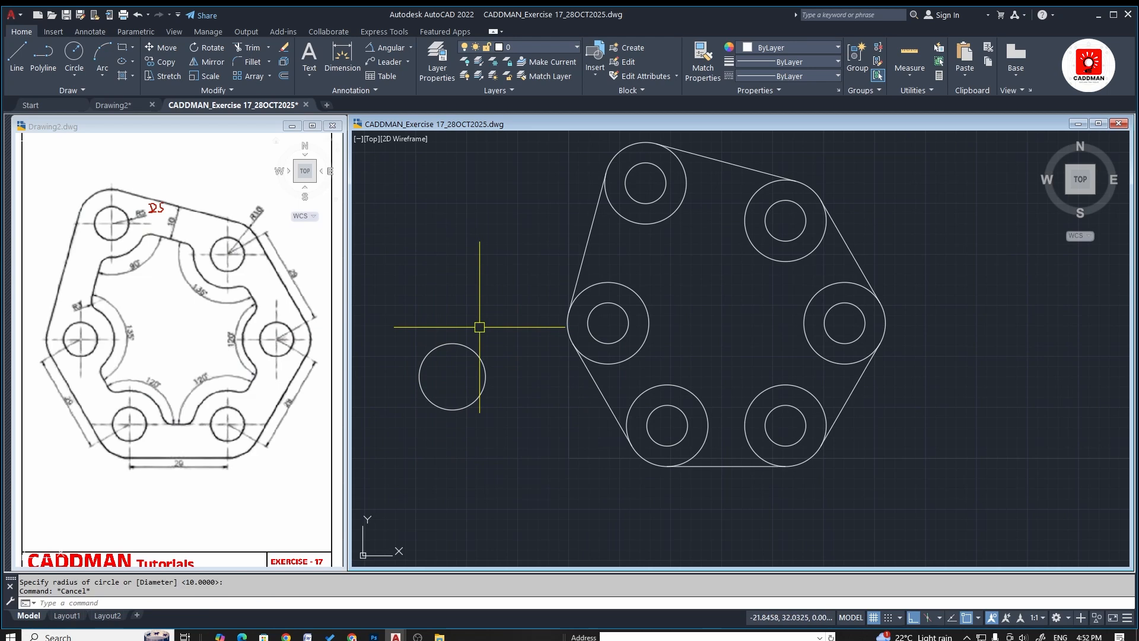
Draw a vertical and a horizontal line between the helper circle's quadrants and remove the circle, leaving a centre cross
text(l)
key(Return)
click(452, 409)
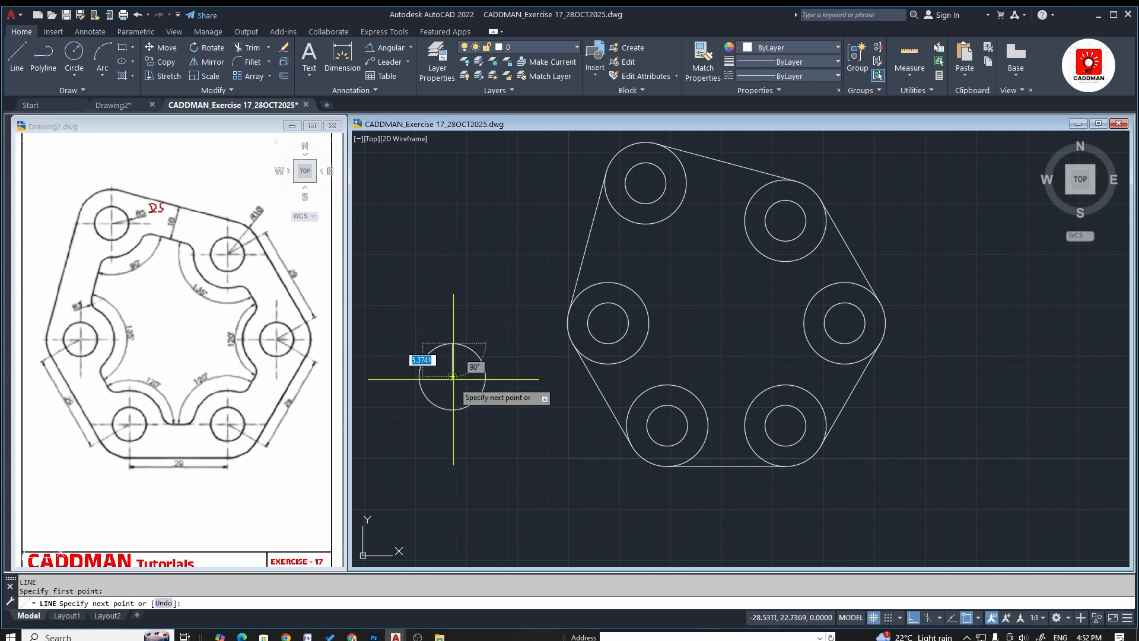
click(452, 409)
key(Escape)
key(space)
click(486, 377)
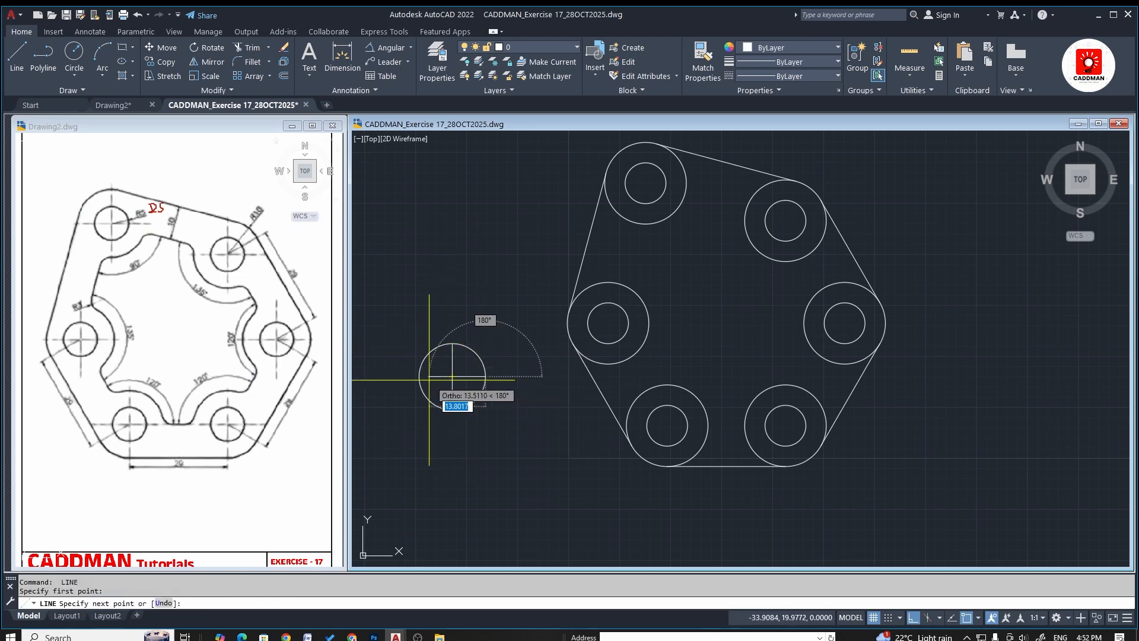
click(419, 377)
key(Escape)
click(477, 356)
Load the CENTERX2 linetype into the drawing
click(479, 352)
click(433, 400)
click(807, 76)
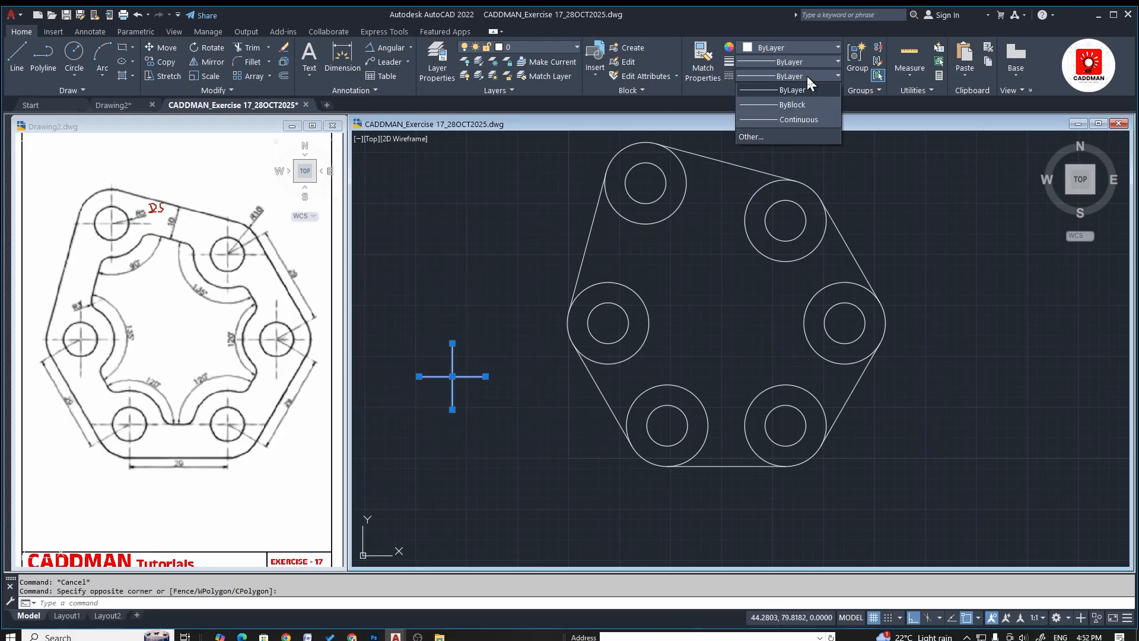
click(771, 136)
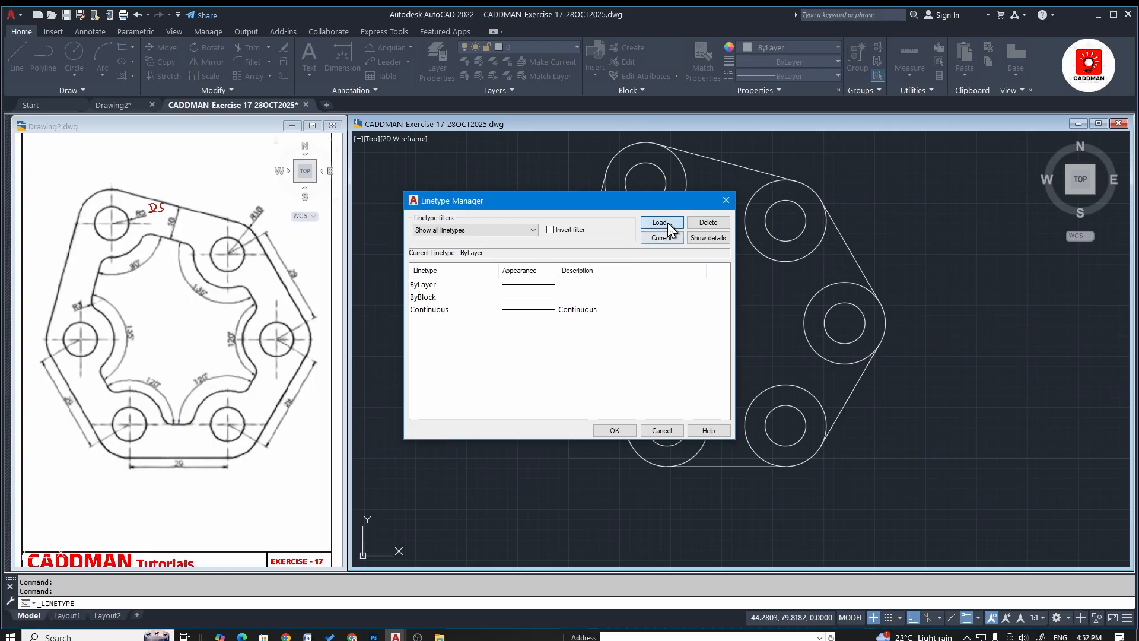
click(669, 225)
scroll(581, 350, down, 3)
scroll(581, 357, down, 2)
click(473, 340)
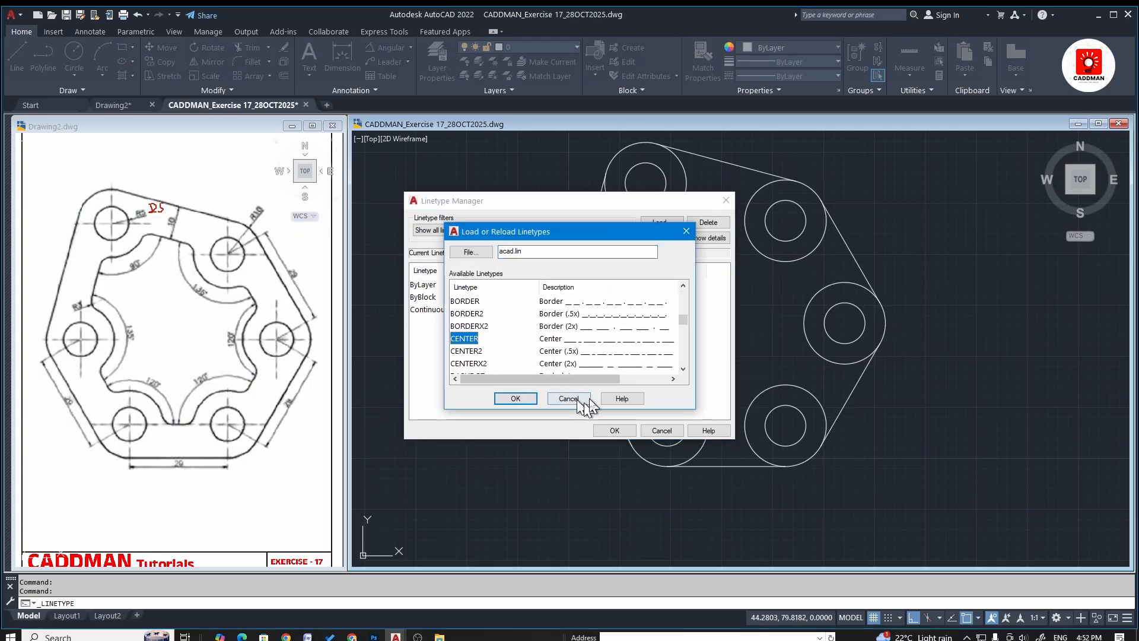
click(475, 363)
key(Return)
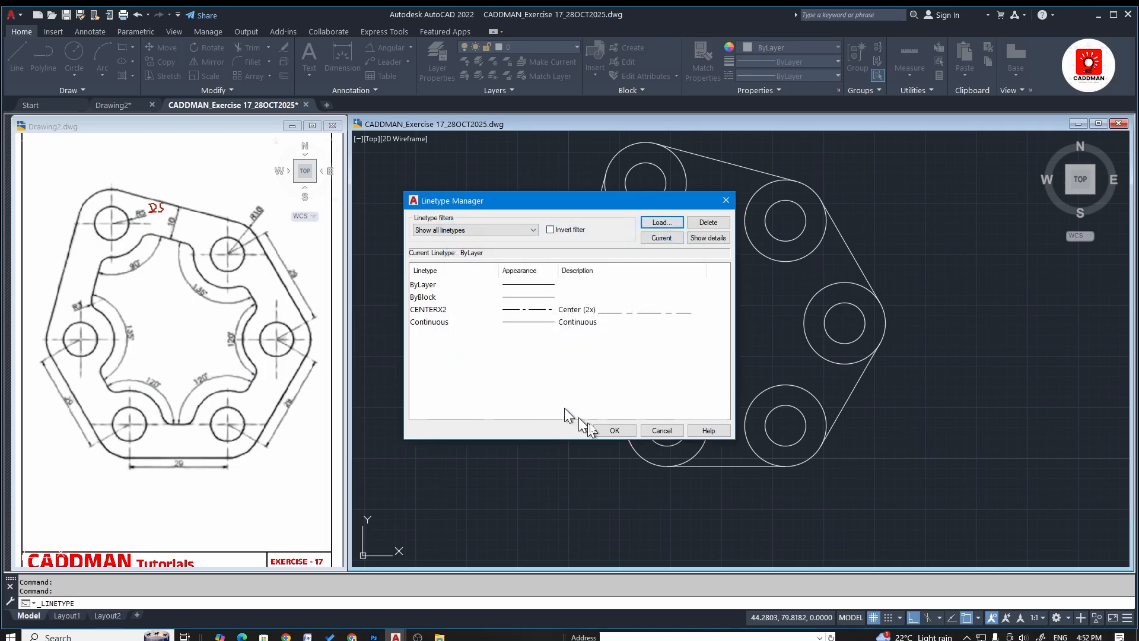
click(589, 310)
click(617, 429)
Apply the CENTERX2 linetype to both lines of the centre cross
click(489, 347)
click(436, 391)
click(795, 75)
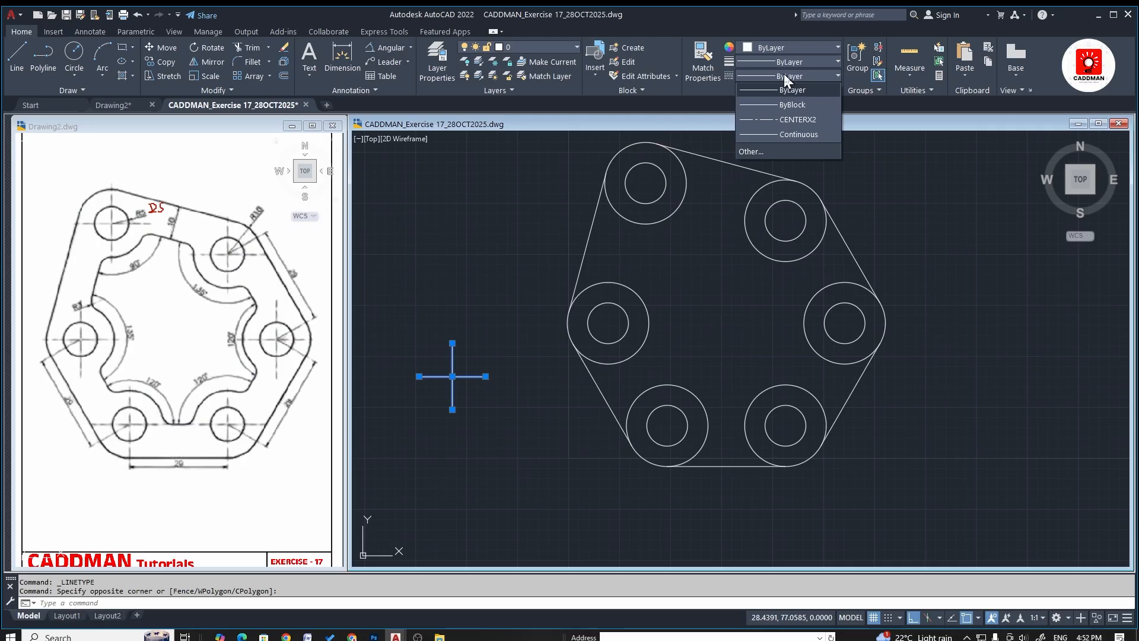
click(790, 117)
key(Escape)
key(Escape)
Set the linetype scale of the two centre-cross lines to 2
click(479, 369)
click(448, 390)
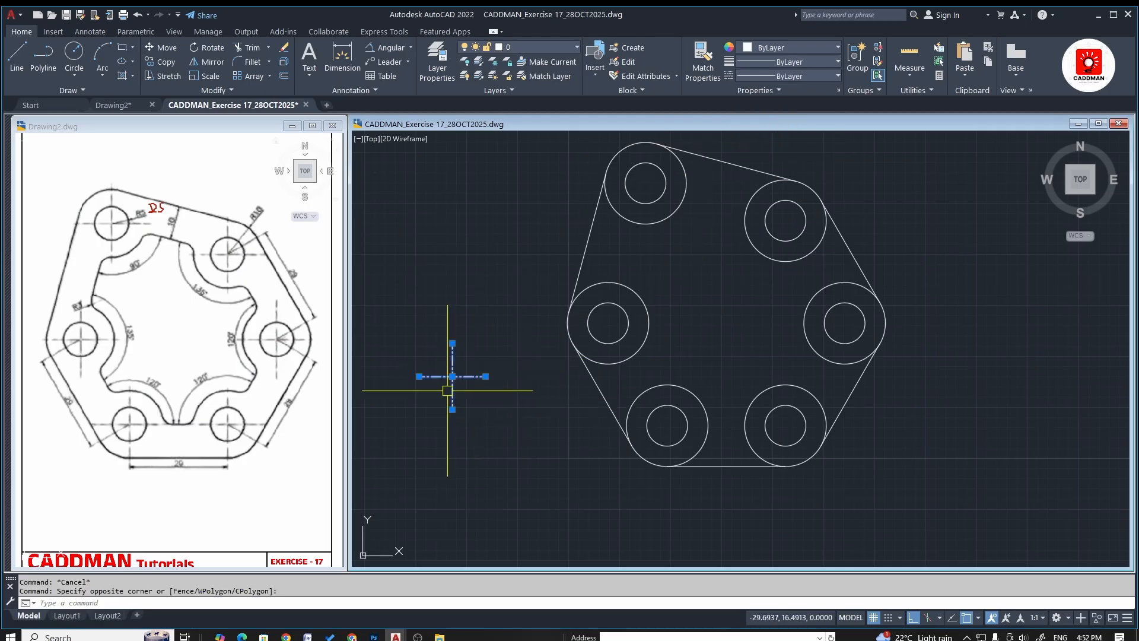
scroll(458, 379, up, 4)
key(Escape)
key(Escape)
scroll(489, 351, down, 2)
click(488, 342)
click(467, 409)
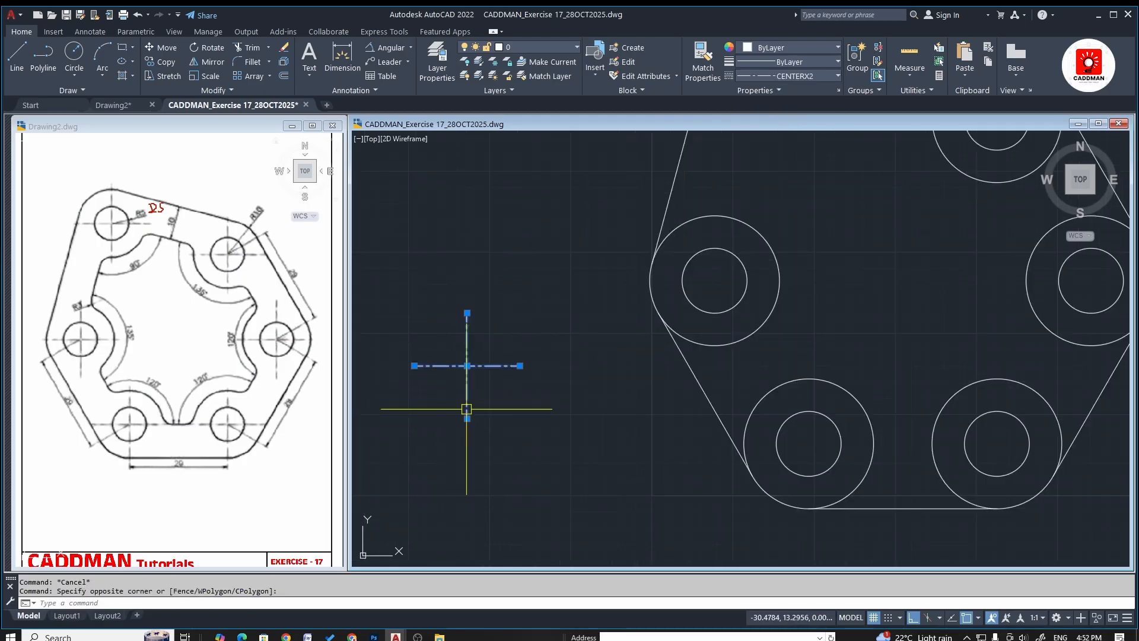
key(ctrl+1)
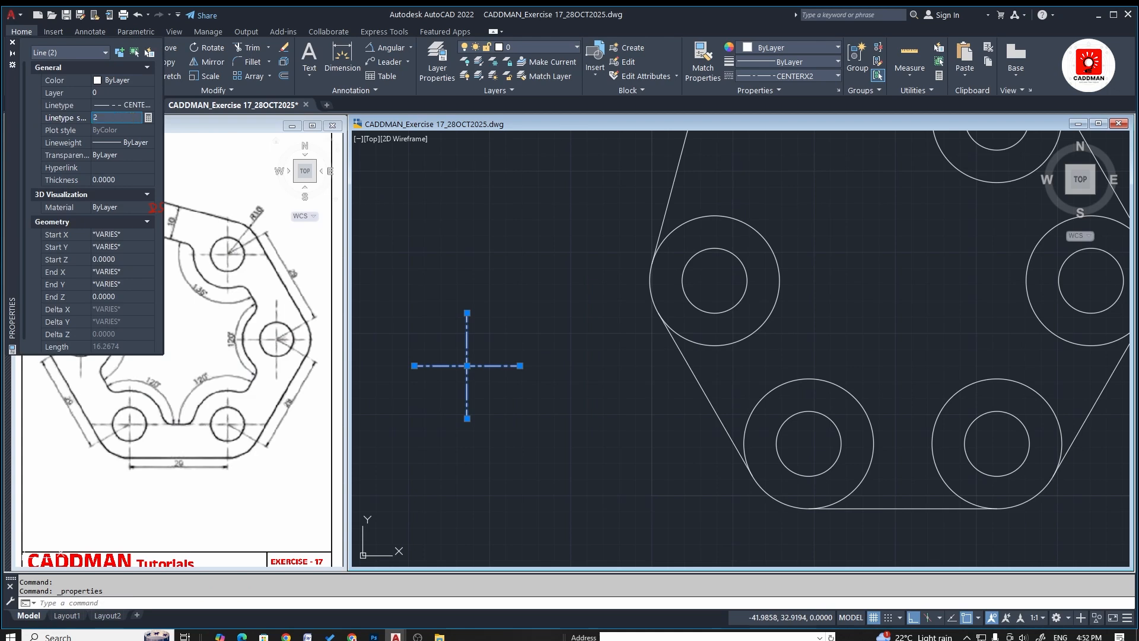
key(Return)
key(Escape)
key(Escape)
key(ctrl+1)
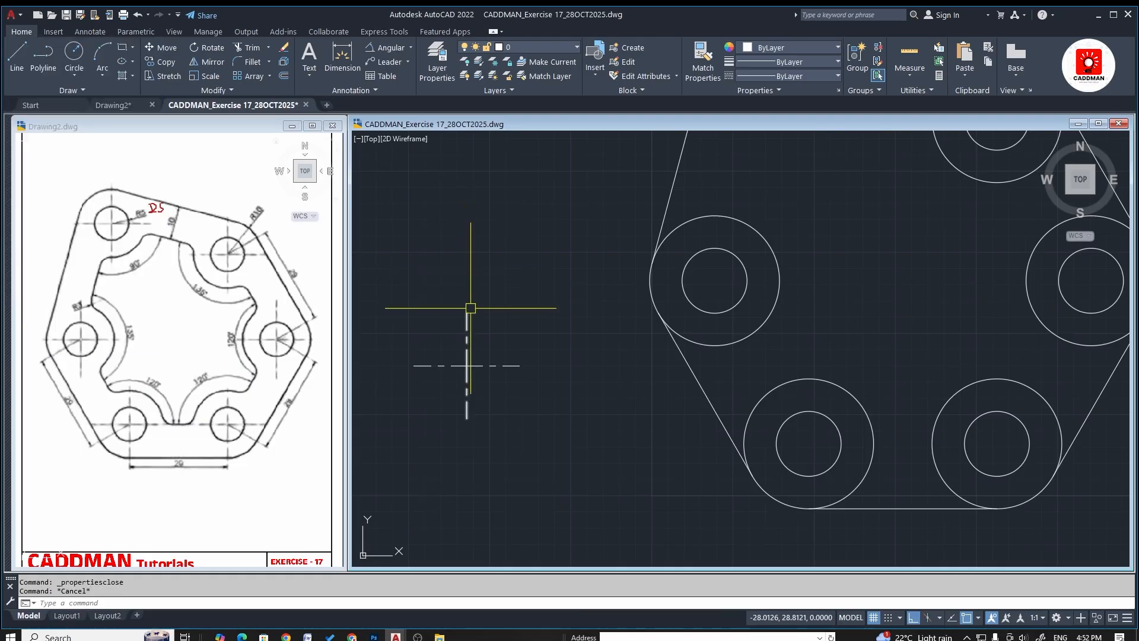
Copy the centre cross from its midpoint onto the centre of the left hole
click(511, 339)
click(422, 379)
scroll(451, 319, down, 5)
scroll(470, 326, up, 5)
text(o)
key(Return)
click(433, 353)
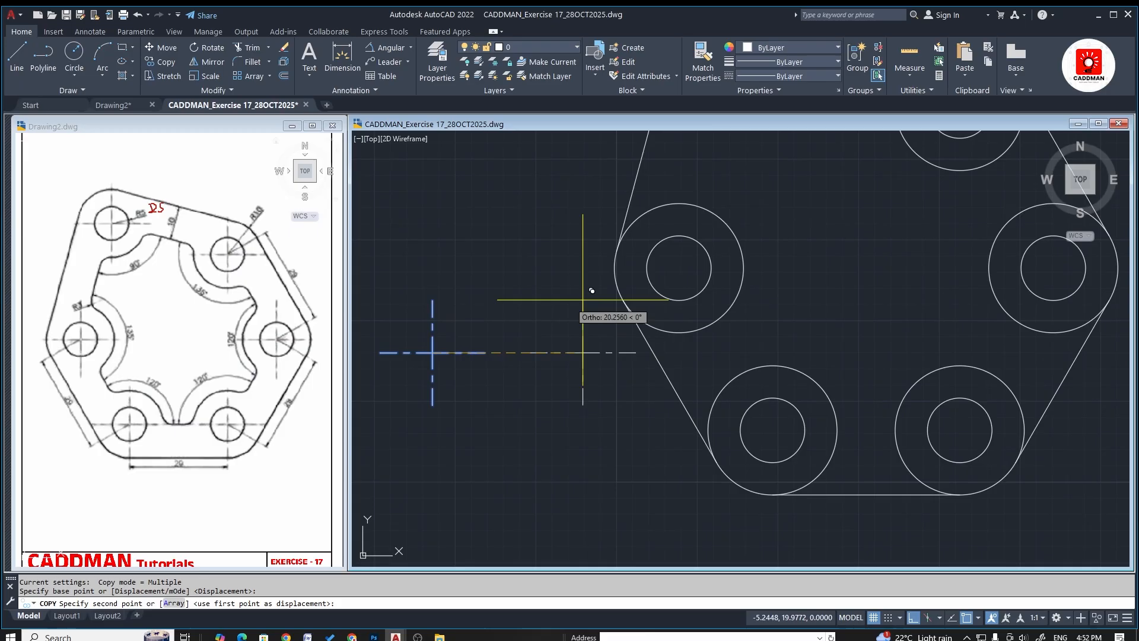
click(680, 265)
scroll(528, 338, down, 4)
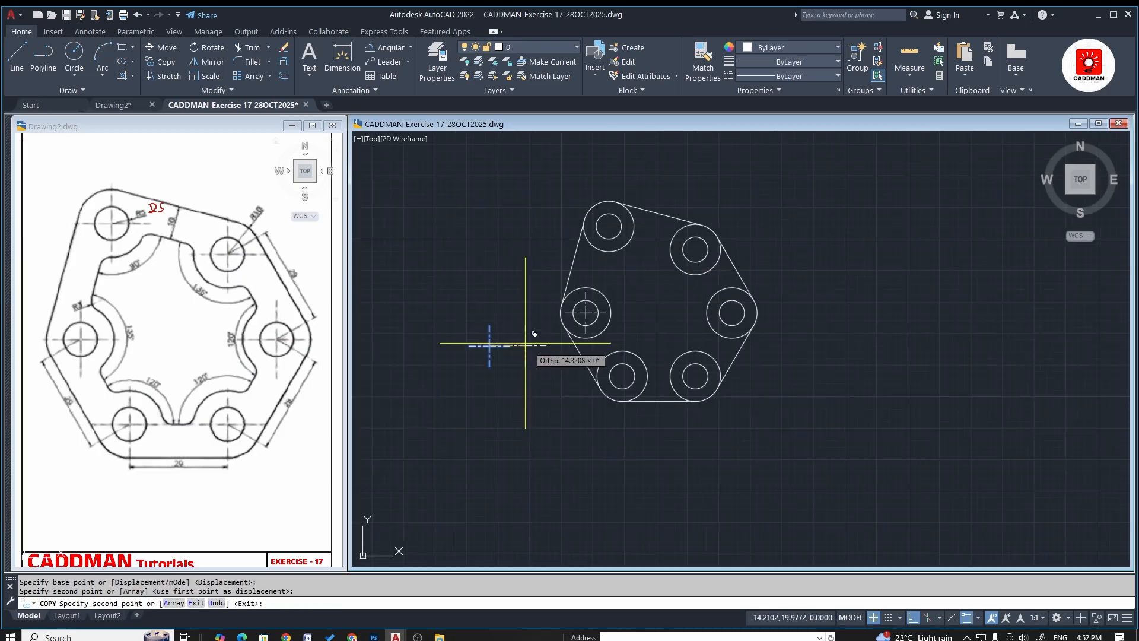
Place further copies of the centre cross on the lower-left, lower-right, right, upper-right and upper-left hole centres
scroll(652, 379, up, 4)
click(622, 376)
click(752, 366)
click(845, 205)
middle_drag(791, 289, 784, 504)
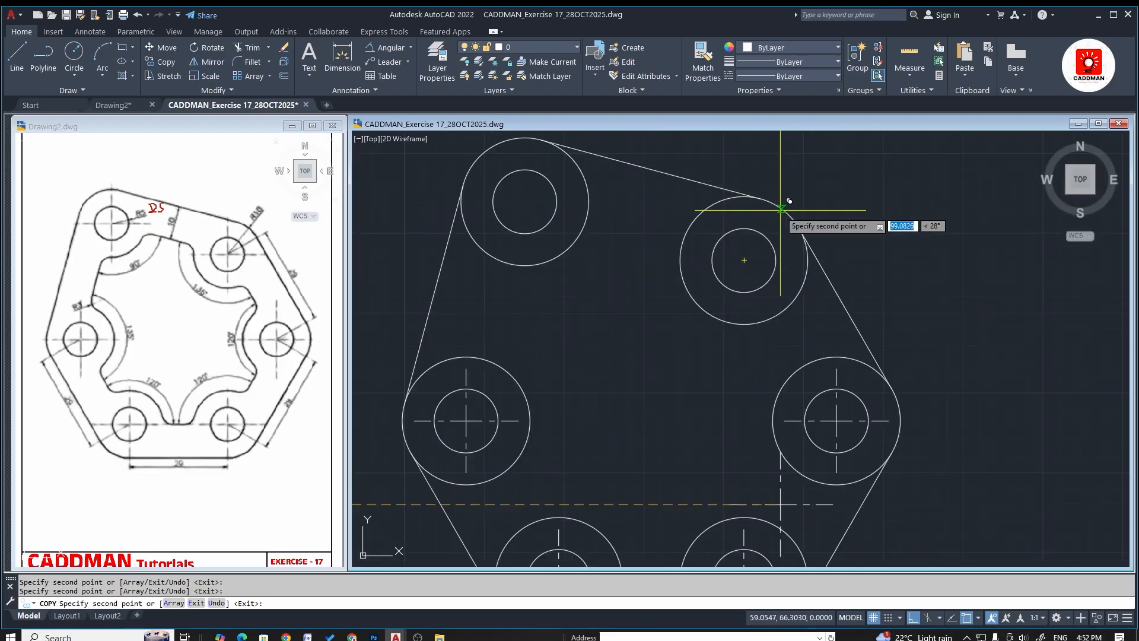
click(744, 260)
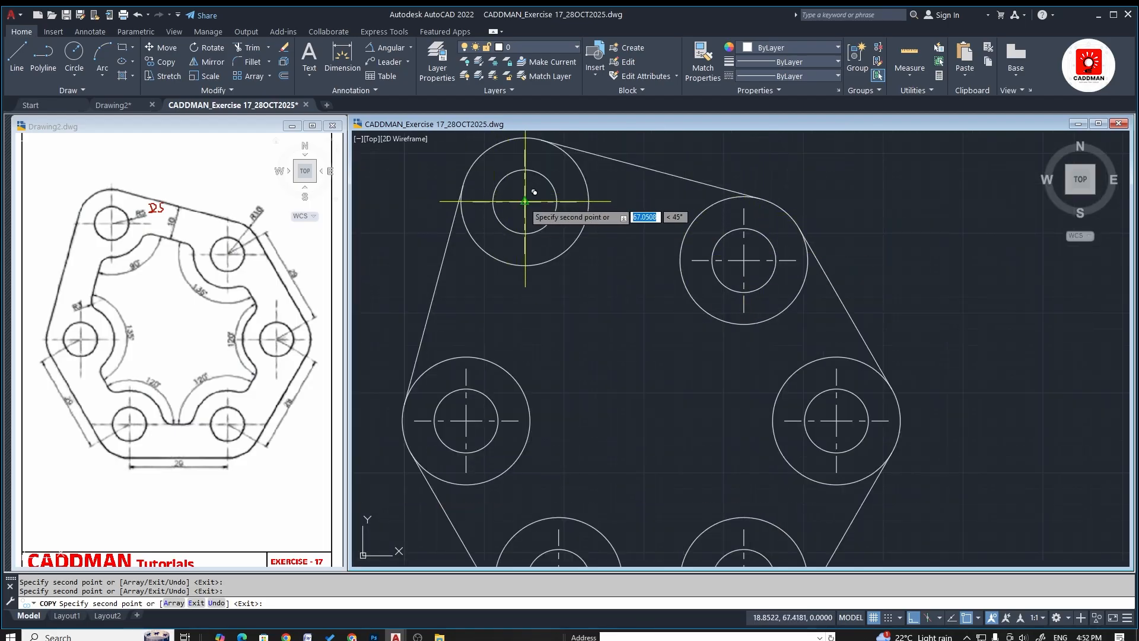
click(525, 202)
scroll(748, 283, down, 4)
key(Escape)
Erase the original centre cross outside the plate
click(562, 352)
click(505, 402)
text(e)
key(space)
key(Escape)
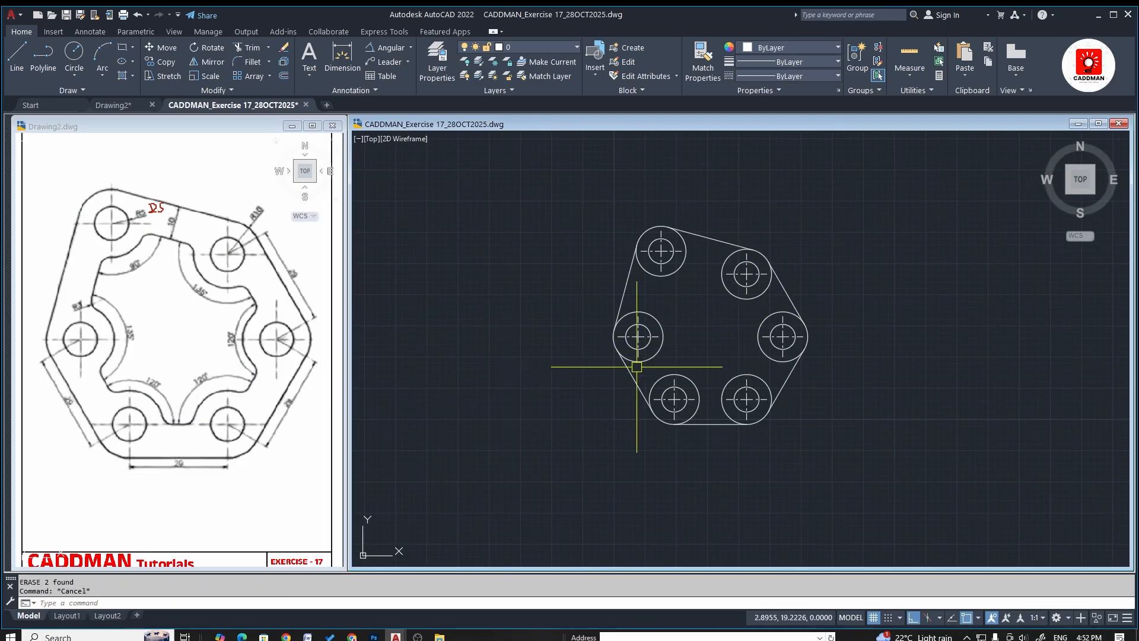
Offset the plate's top and upper-left outer edges inward by 10
scroll(652, 327, up, 2)
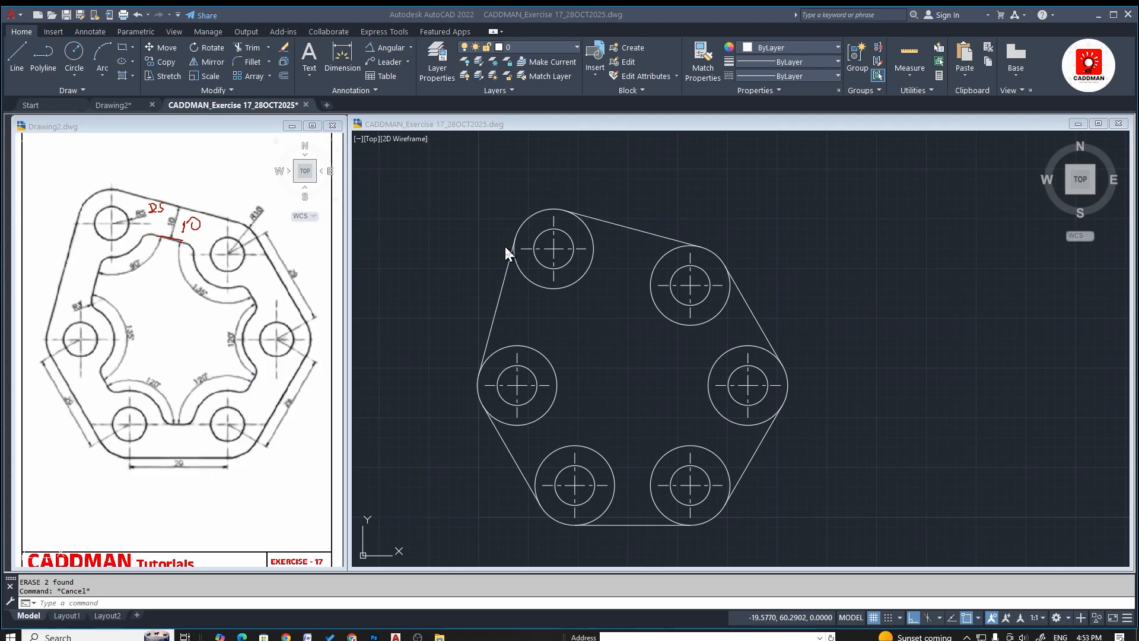
click(601, 255)
text(o)
key(Return)
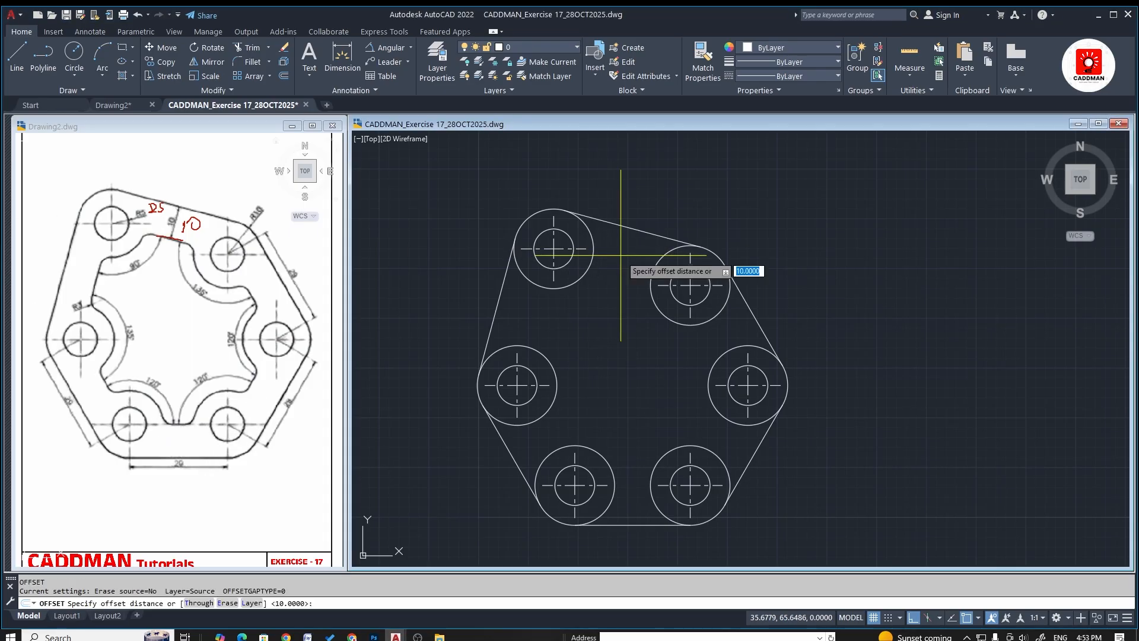
key(Return)
click(629, 227)
click(621, 290)
click(502, 299)
click(583, 314)
Offset the lower-left, bottom, lower-right and upper-right outer edges inward by 10
click(506, 445)
click(632, 418)
click(623, 525)
click(655, 449)
click(742, 478)
click(720, 419)
click(771, 317)
click(655, 352)
key(Escape)
key(Escape)
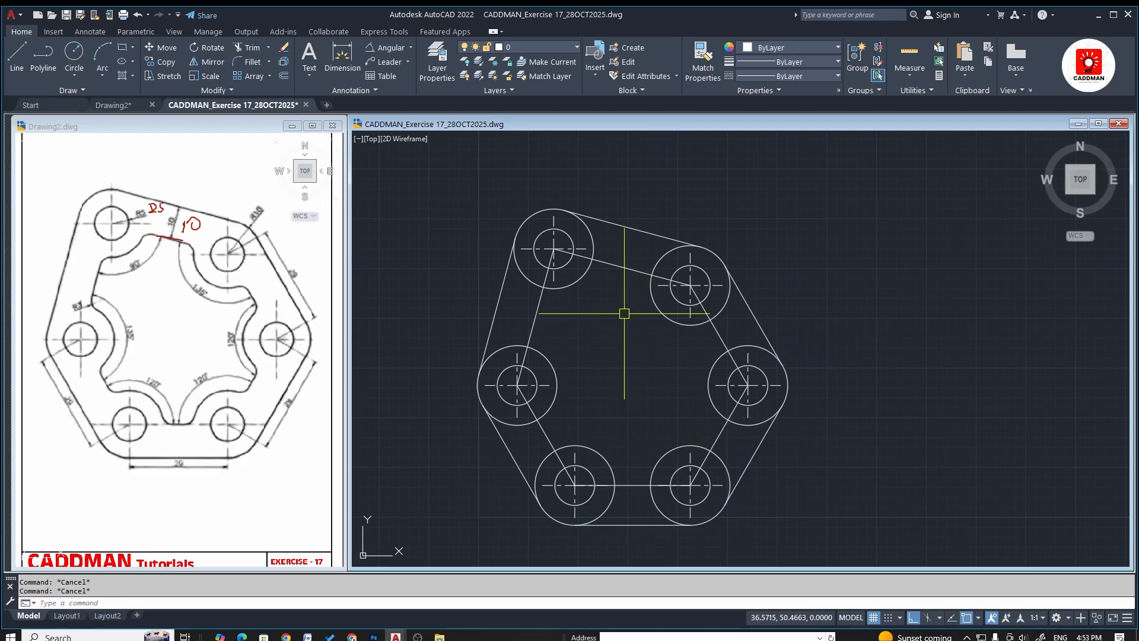
Trim the upper-left radius-10 circle to the plate outline and inner scallop, and cut off the inner line ends within it
text(tr)
key(Return)
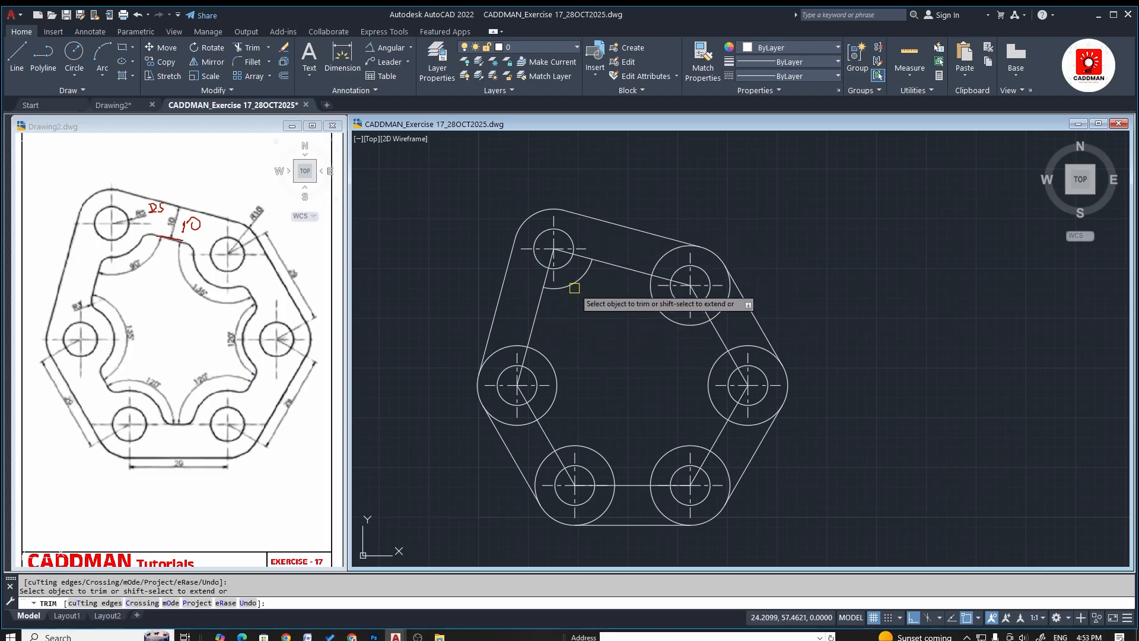
scroll(556, 285, up, 5)
scroll(567, 293, down, 5)
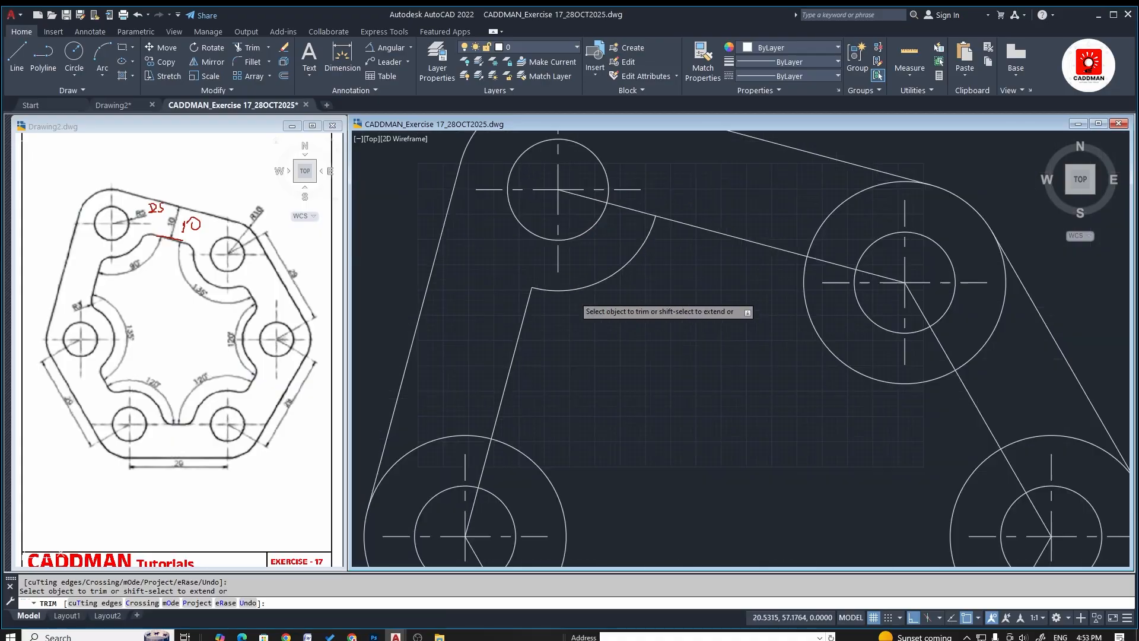
click(607, 240)
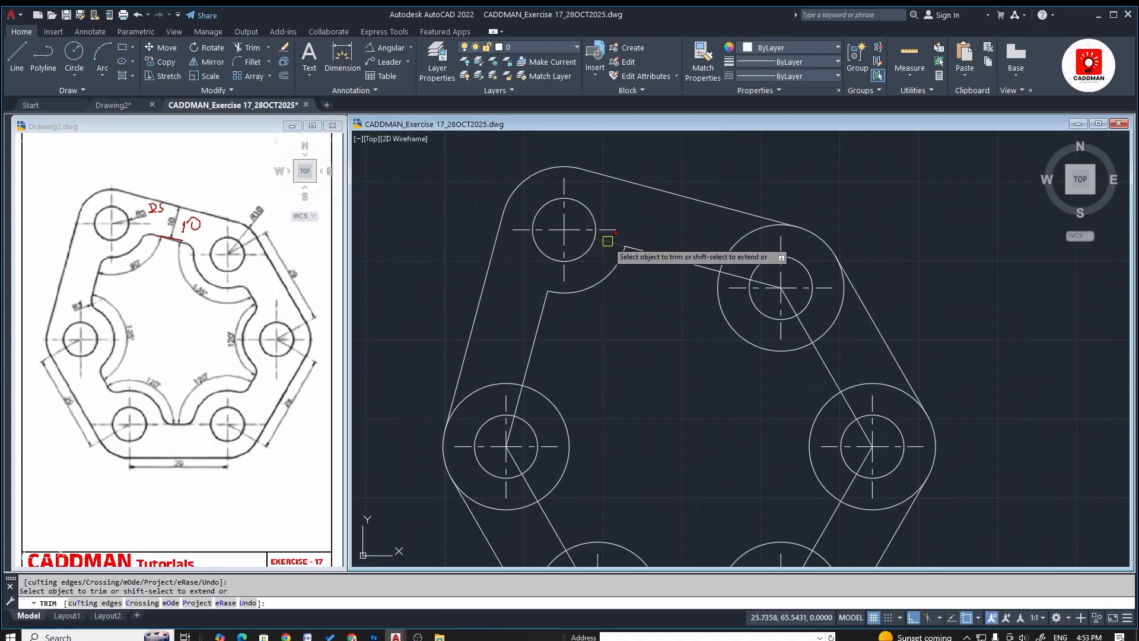
Trim the upper-right radius-10 circle between its tangent edges and inner lines, and remove the line ends inside it
scroll(798, 296, up, 2)
click(746, 235)
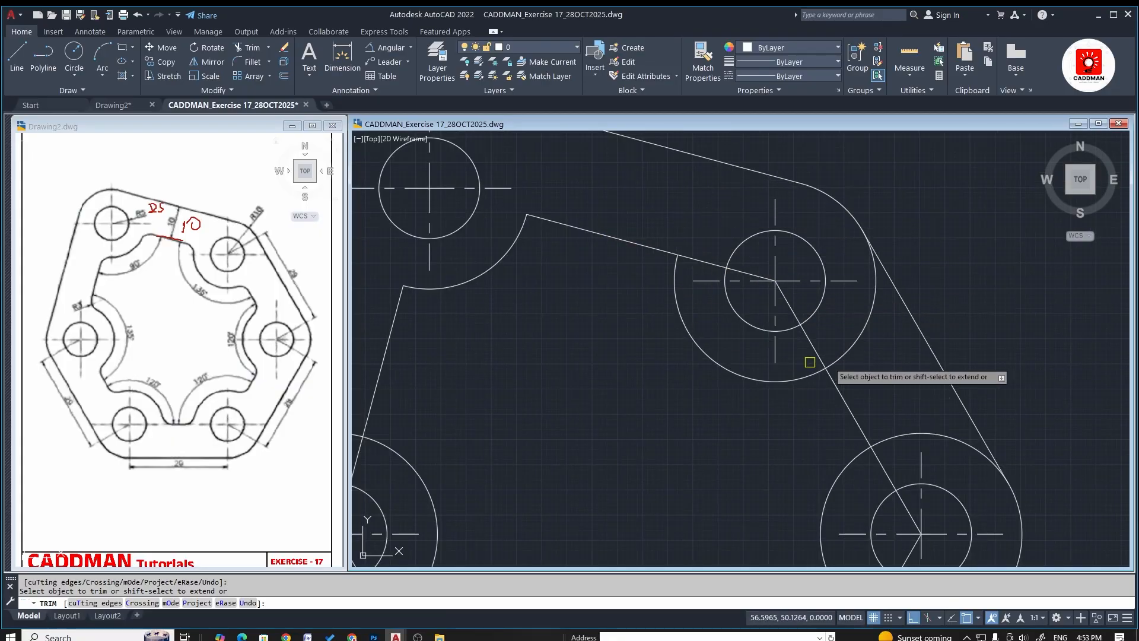
click(863, 322)
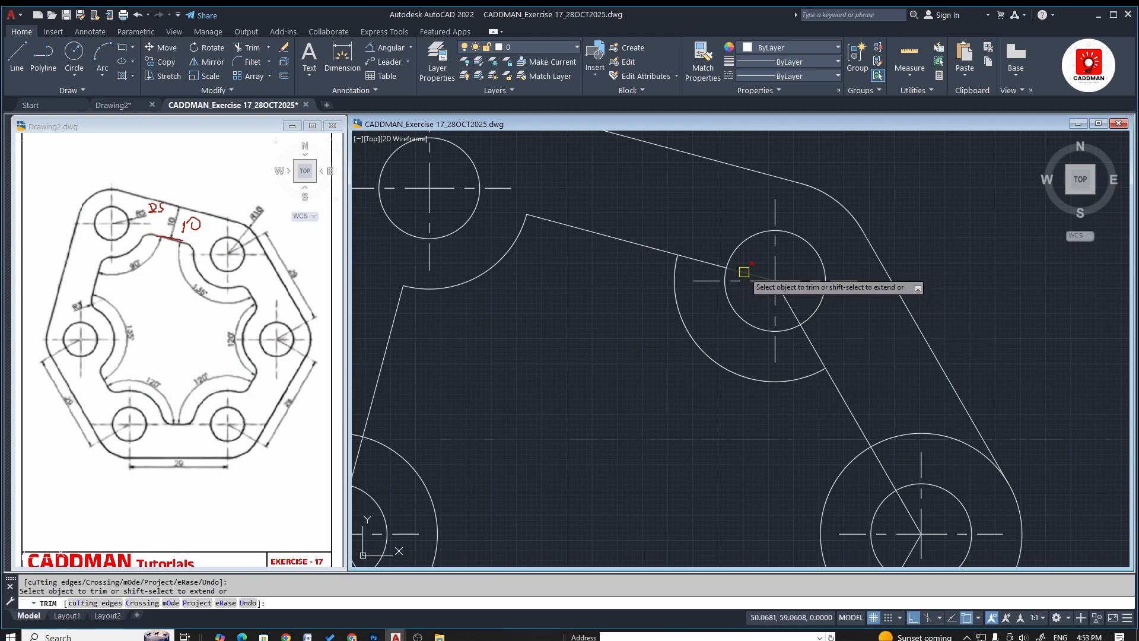
click(788, 303)
drag(805, 352, 813, 342)
Trim the left radius-10 circle between its outer edges and inner lines, and remove the line ends inside it
scroll(672, 297, down, 5)
scroll(591, 356, up, 5)
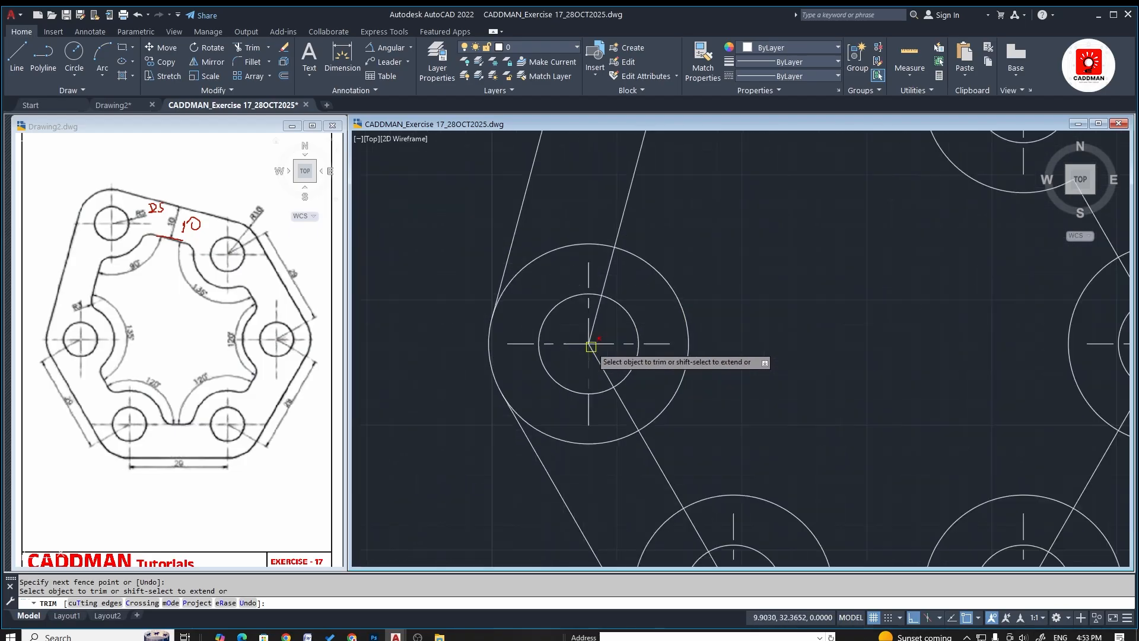
click(588, 442)
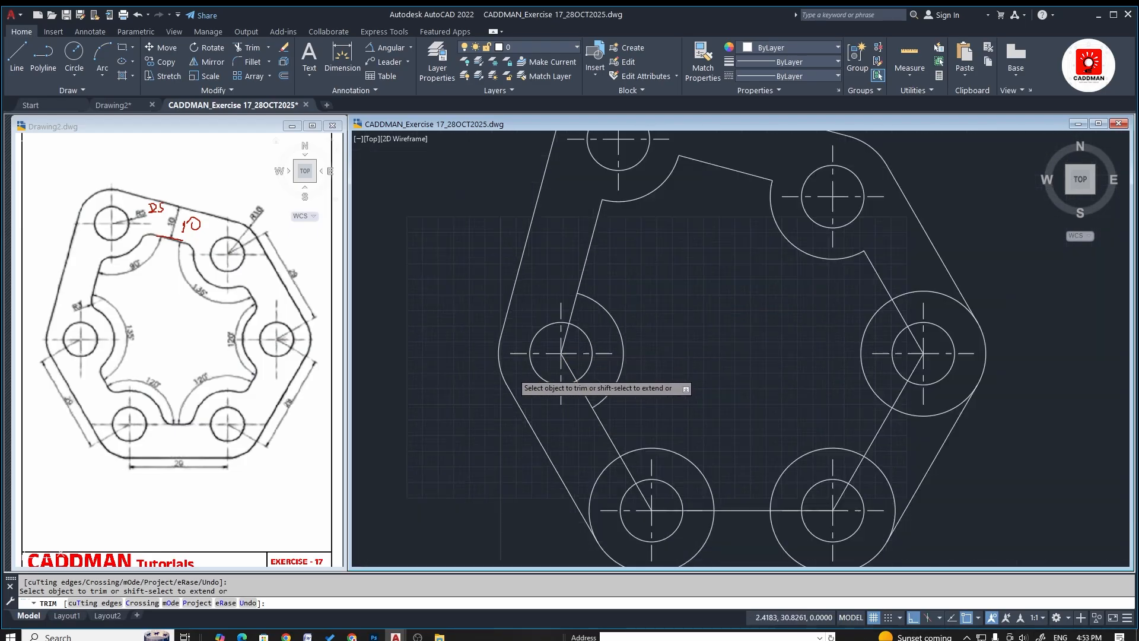
scroll(525, 363, down, 5)
scroll(543, 341, up, 5)
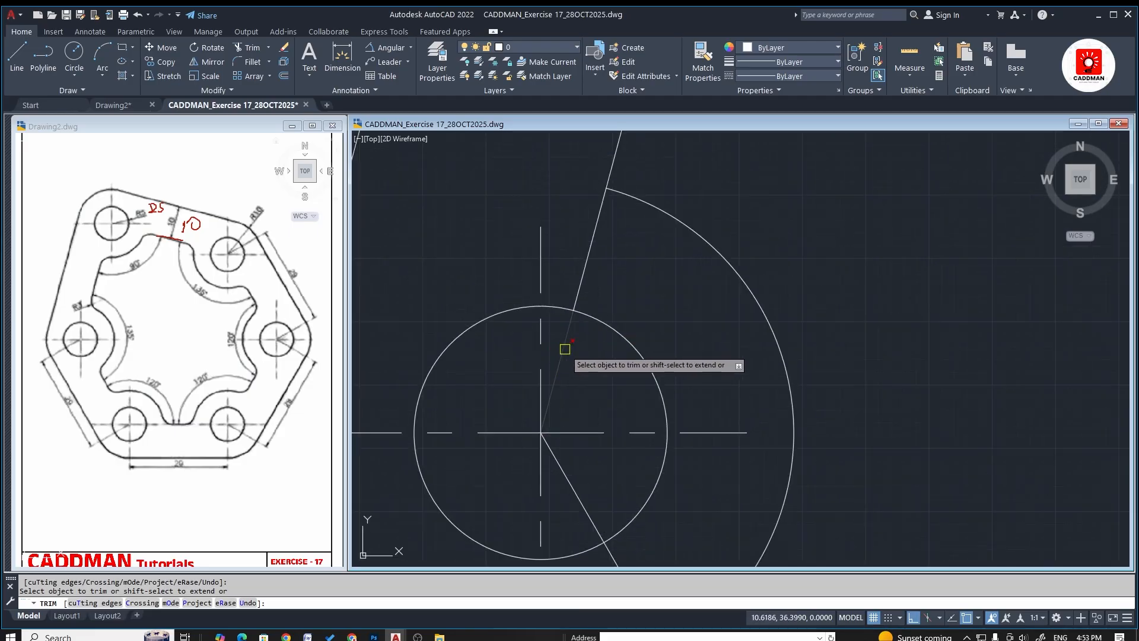
scroll(587, 278, down, 4)
scroll(594, 295, up, 3)
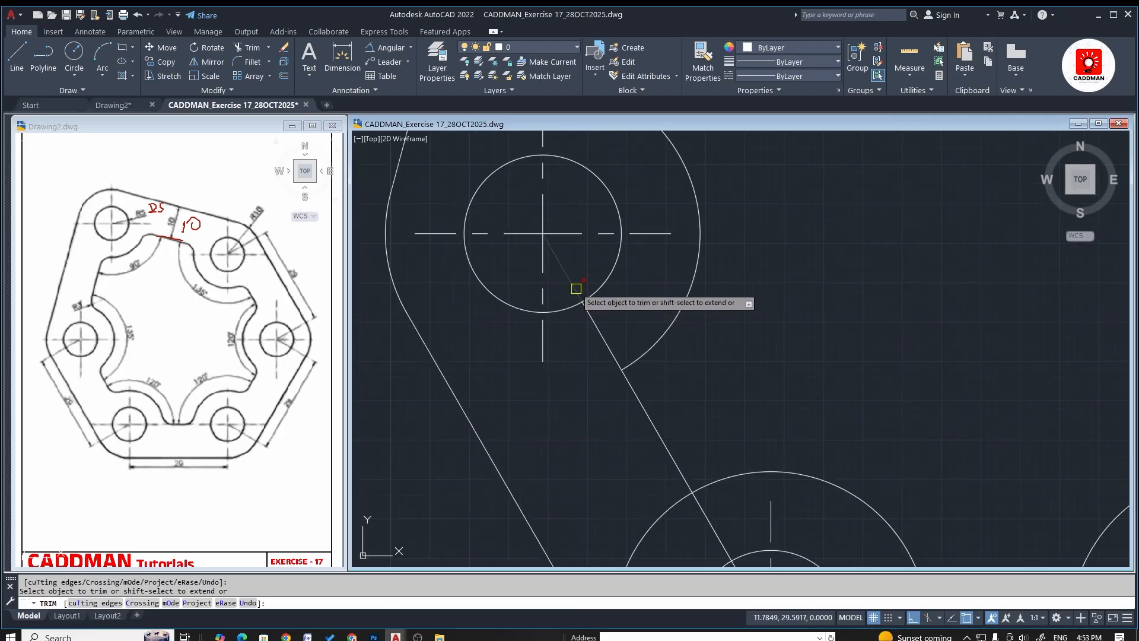
Trim the unneeded arcs of the lower-left and lower-right radius-10 circles and the slanted line end inside the lower-left one
scroll(546, 391, down, 6)
scroll(526, 356, up, 6)
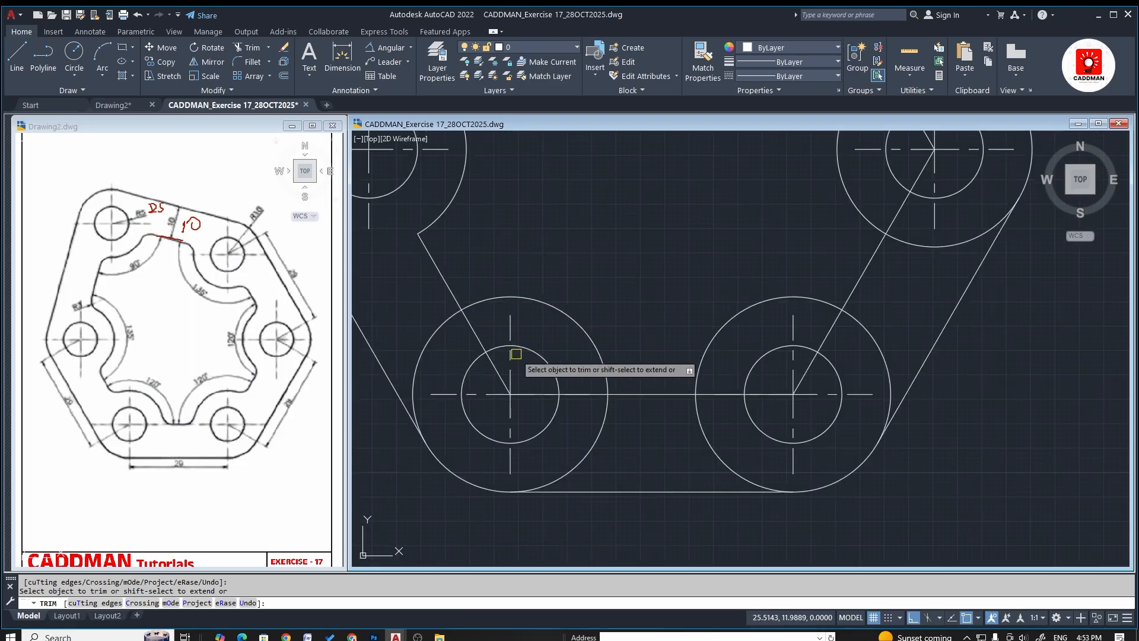
click(603, 445)
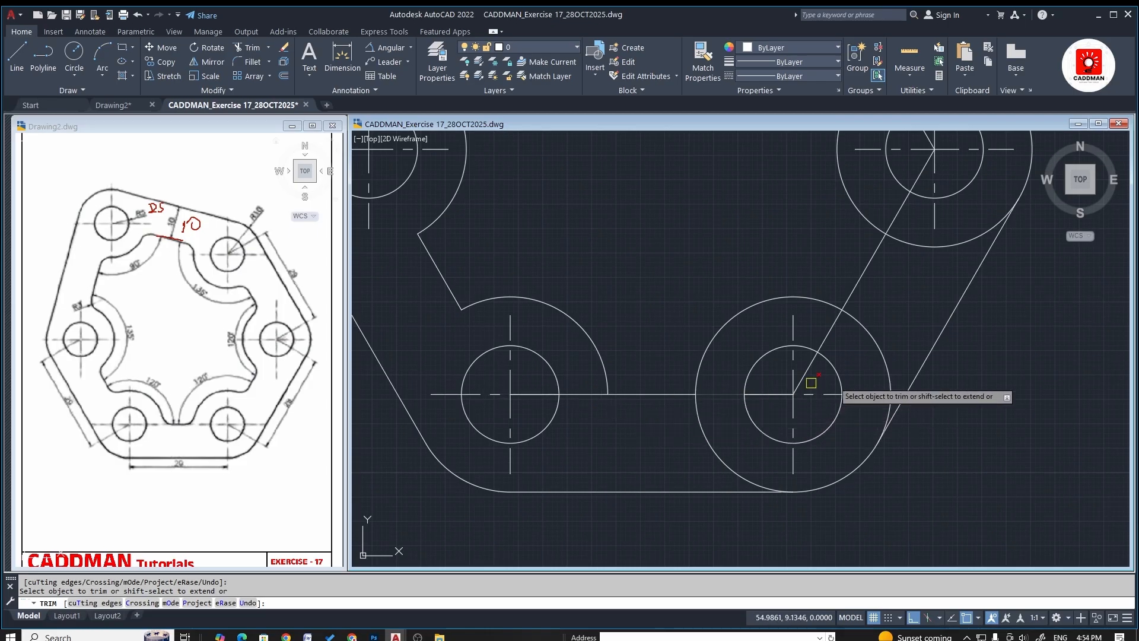
click(886, 358)
click(730, 464)
Trim the lower-right and right radius-10 circles to the outline and inner lines, and remove the slanted line ends inside them
scroll(617, 421, down, 2)
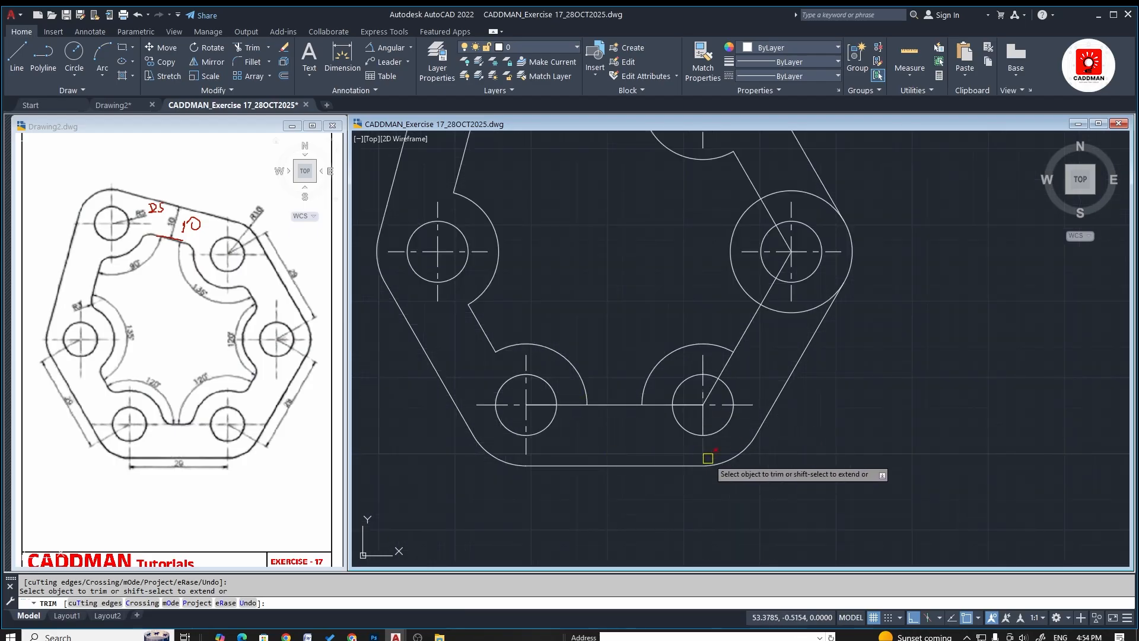
scroll(677, 413, up, 2)
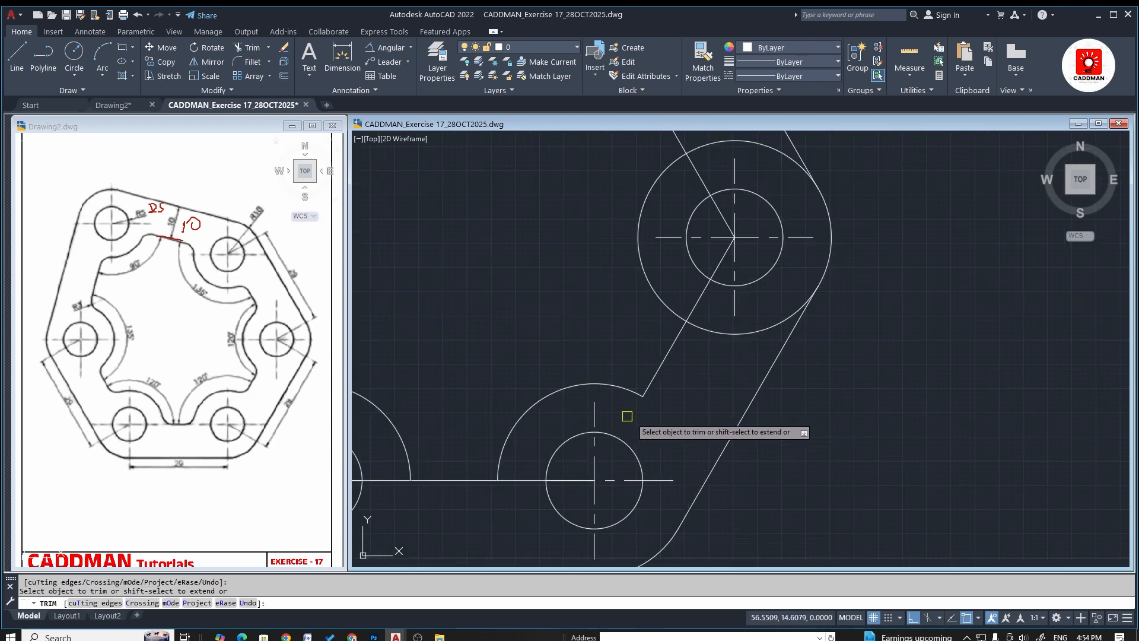
scroll(682, 369, down, 4)
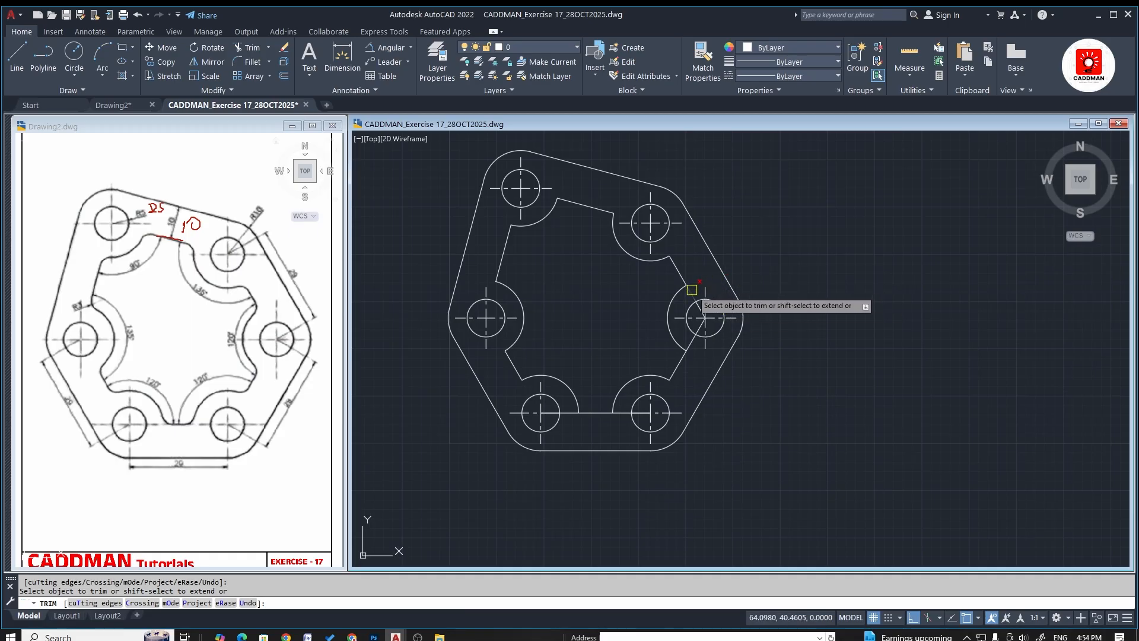
scroll(692, 290, up, 4)
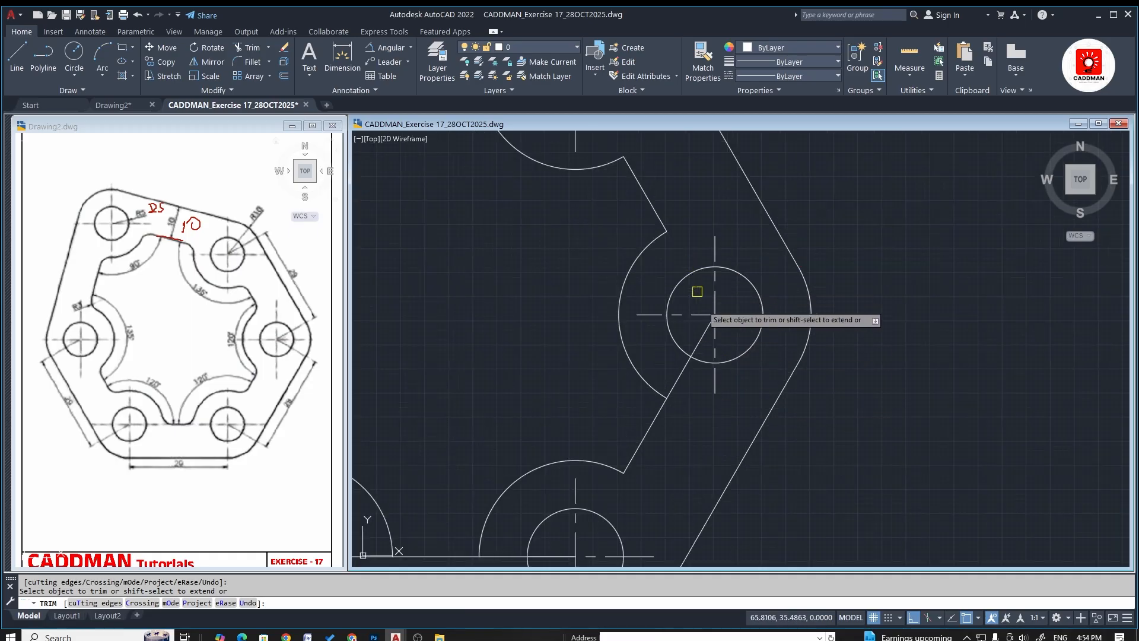
click(705, 333)
scroll(712, 344, down, 5)
key(Escape)
key(Escape)
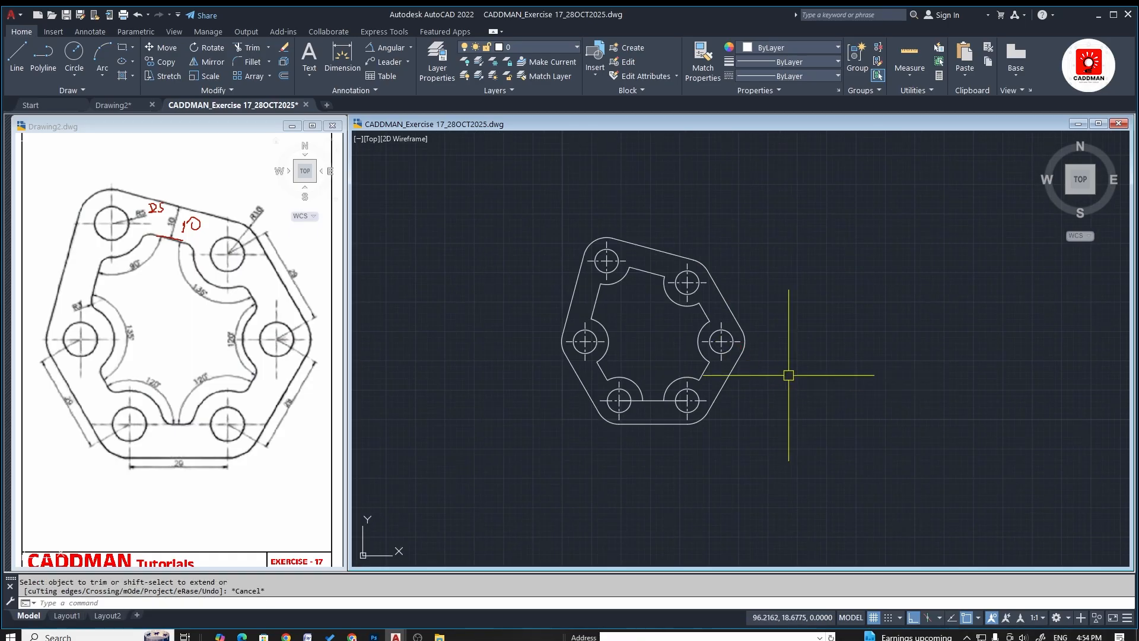
Erase the horizontal line joining the centers of the two lower holes
scroll(664, 402, up, 5)
scroll(631, 426, up, 2)
click(586, 406)
text(e)
key(Return)
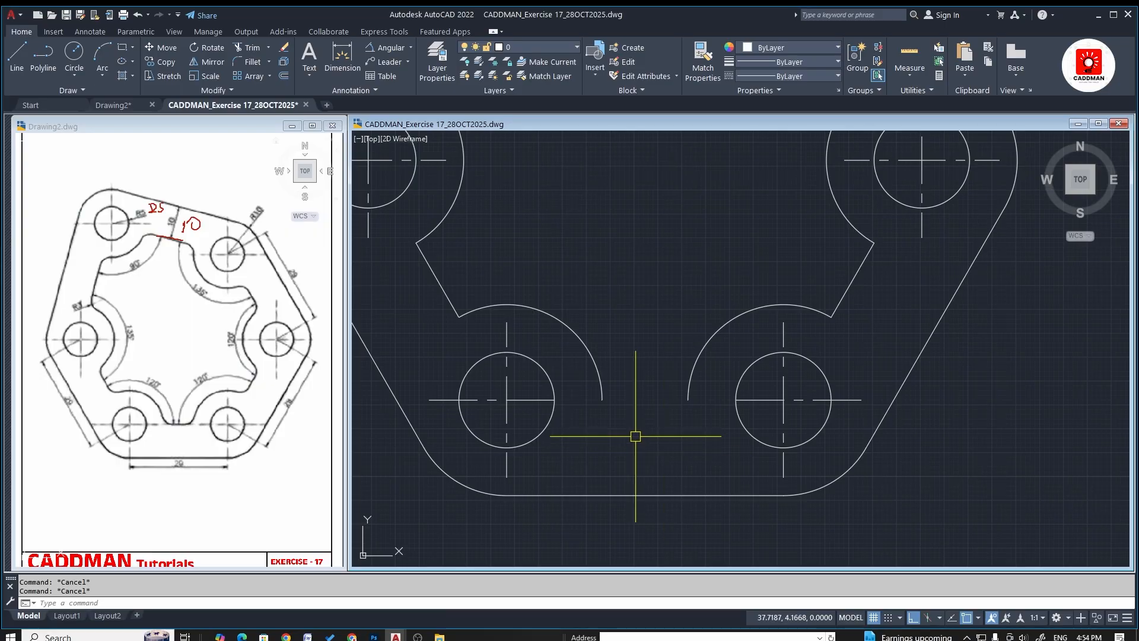
Draw a horizontal line between the facing ends of the two lower scallop arcs
text(l)
key(Return)
click(601, 399)
click(689, 399)
key(Escape)
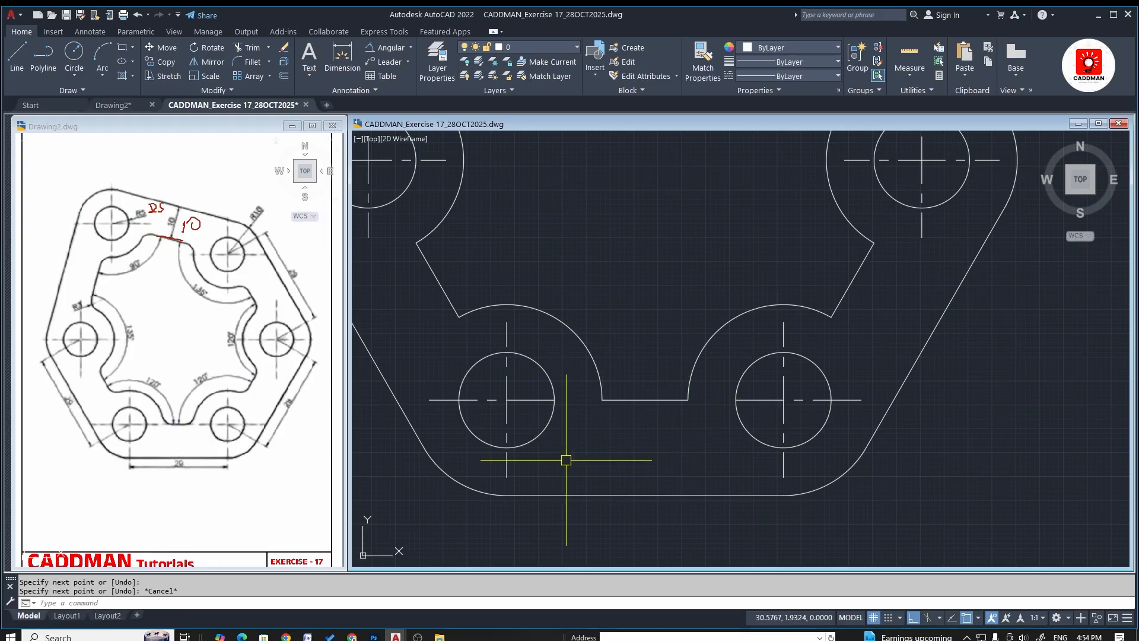
scroll(566, 460, down, 6)
key(Escape)
key(Escape)
Set the fillet radius to 3 and fillet the lower and upper corners of the left scallop
scroll(623, 439, up, 5)
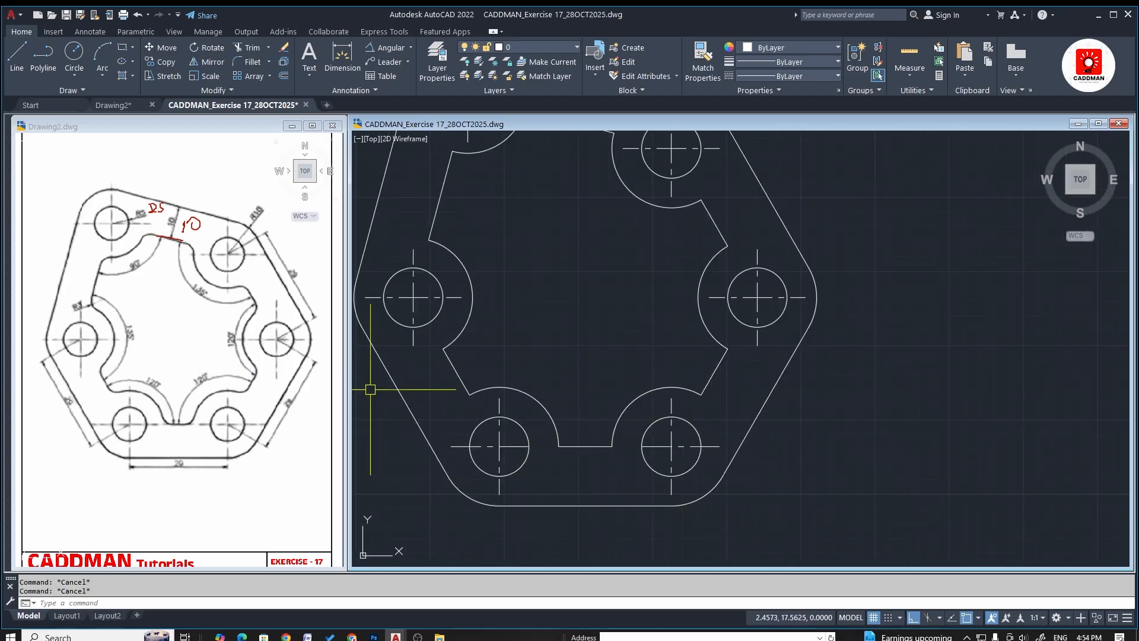
key(ctrl+shift+3)
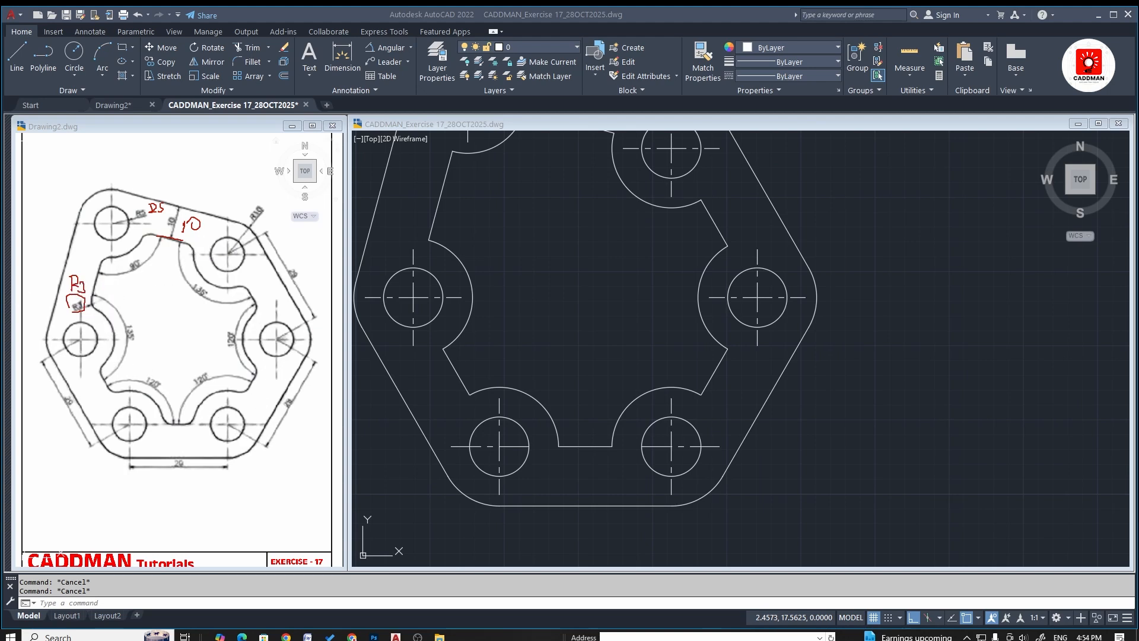
scroll(583, 315, down, 3)
scroll(577, 315, up, 5)
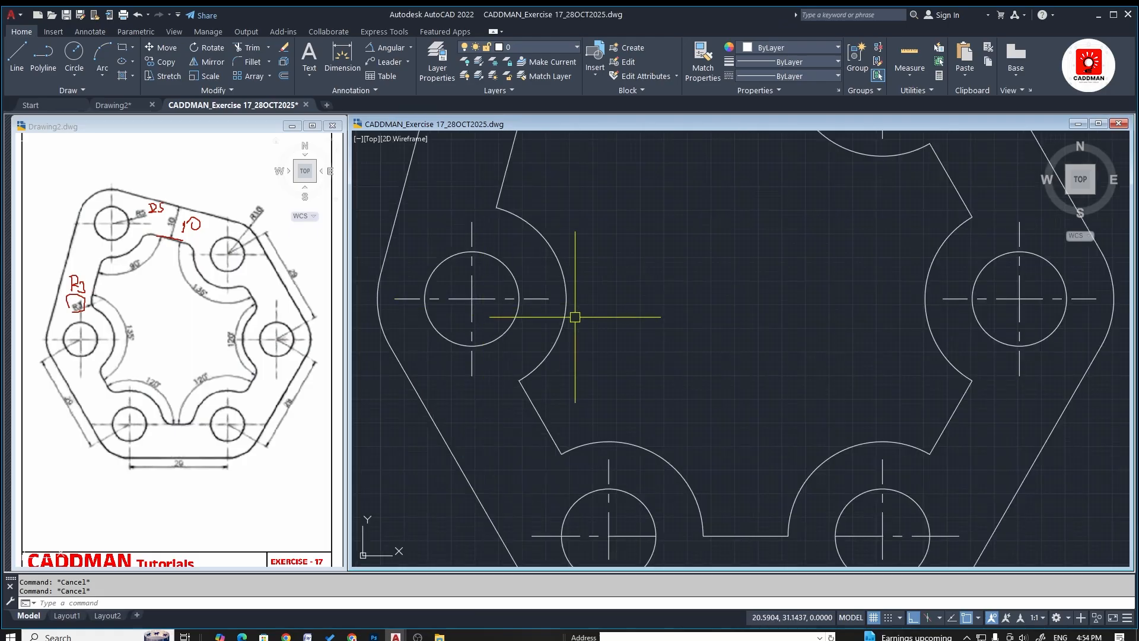
text(f)
key(Return)
text(r)
key(Return)
text(3)
key(Return)
click(528, 394)
click(542, 367)
key(Return)
click(519, 218)
click(504, 183)
Fillet both corners of the upper-left scallop with radius 3
scroll(533, 317, down, 5)
scroll(541, 252, up, 5)
key(Return)
click(505, 291)
click(522, 279)
key(Return)
click(619, 229)
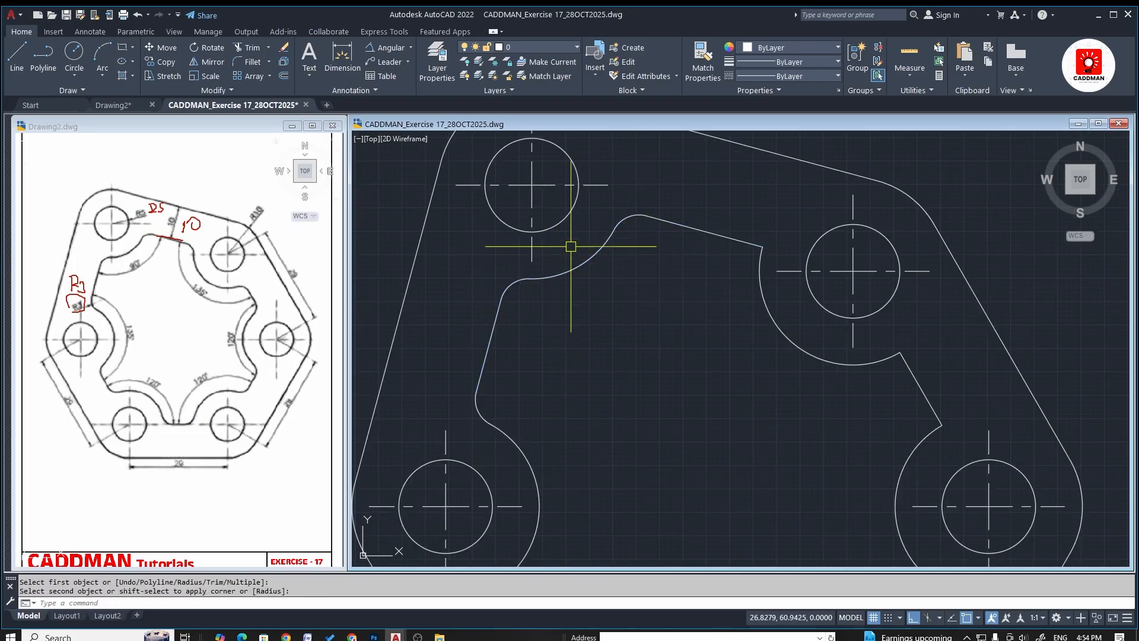
Fillet the corners at both ends of the upper-right and right scallop arcs with radius 3
scroll(623, 236, down, 5)
scroll(510, 196, up, 5)
click(519, 228)
scroll(535, 230, down, 5)
scroll(584, 276, up, 3)
key(Return)
click(584, 217)
scroll(609, 232, down, 4)
scroll(635, 247, up, 4)
click(628, 264)
scroll(616, 265, down, 4)
scroll(610, 316, up, 4)
key(Return)
click(628, 312)
click(661, 386)
scroll(604, 291, down, 4)
scroll(609, 339, up, 4)
Fillet both corners of the lower-right scallop, against the slanted line and the bottom inner line, with radius 3
key(Return)
click(610, 303)
click(585, 316)
scroll(695, 297, down, 4)
scroll(613, 332, up, 2)
key(Return)
scroll(626, 323, up, 1)
click(603, 311)
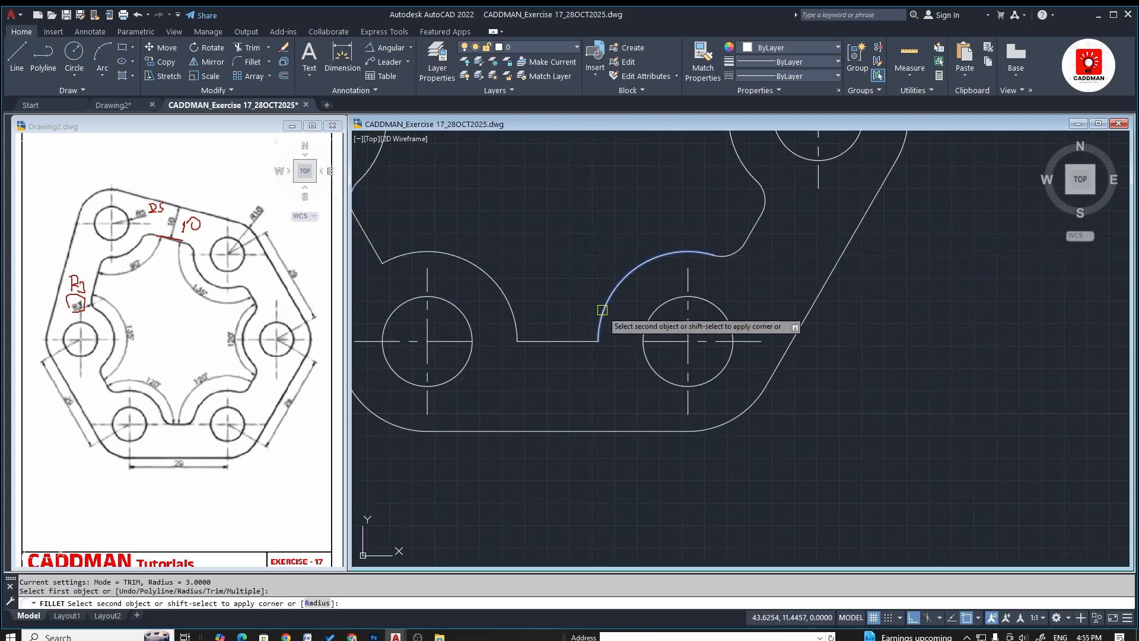
click(582, 342)
scroll(611, 360, down, 3)
Fillet both corners of the lower-left scallop, against the bottom inner line and the slanted line, with radius 3
key(Return)
scroll(594, 354, up, 4)
click(594, 376)
click(547, 339)
scroll(648, 326, down, 4)
key(Return)
scroll(590, 307, up, 4)
click(561, 299)
key(Escape)
scroll(618, 323, down, 5)
key(Escape)
scroll(617, 309, up, 1)
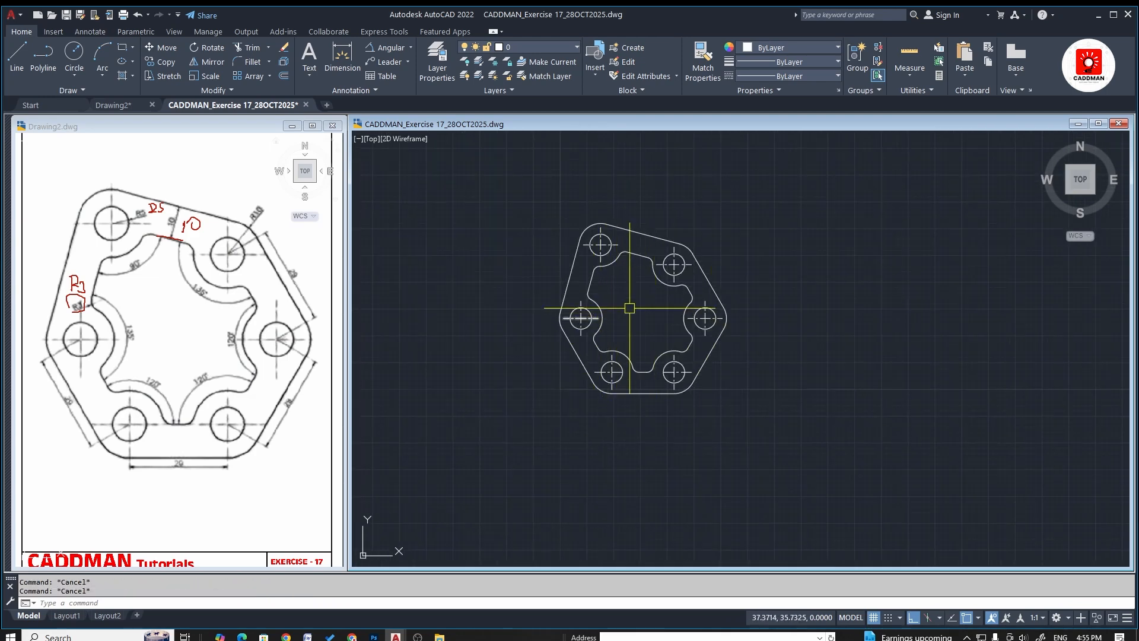
scroll(628, 288, up, 2)
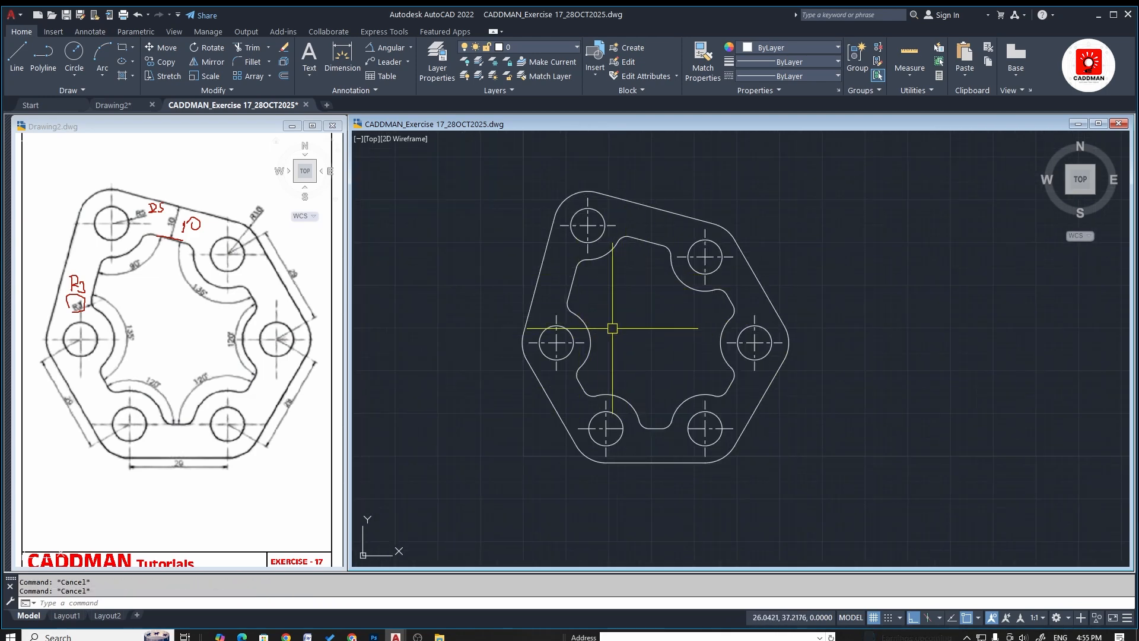
middle_drag(612, 328, 532, 345)
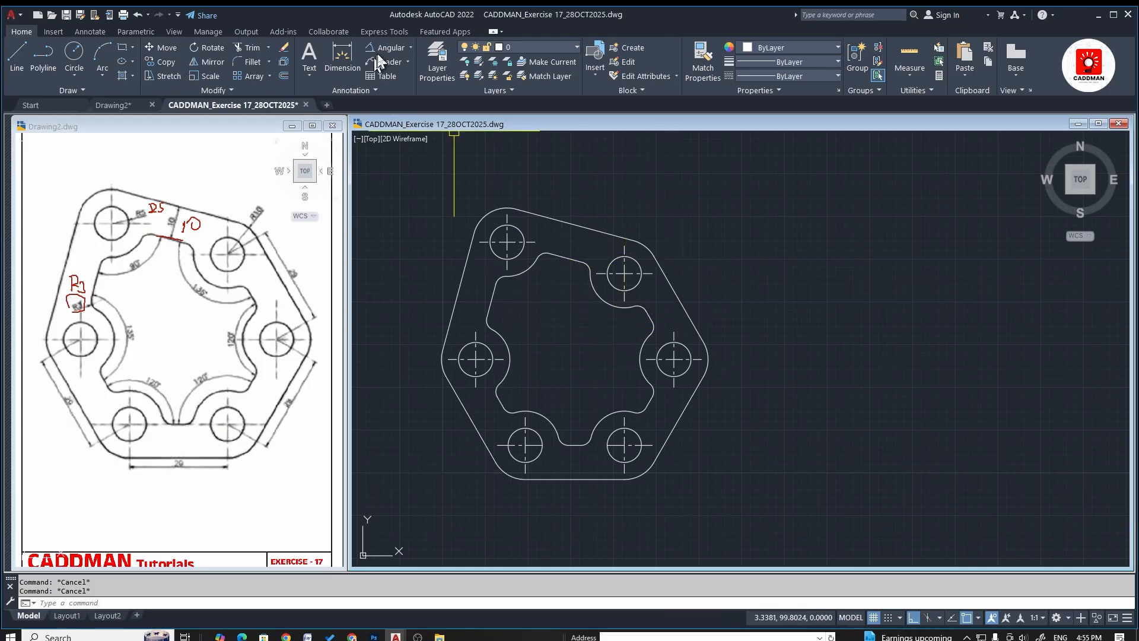
Change the color of the upper-left hole's two center lines to yellow (241,235,31)
scroll(521, 244, up, 4)
click(522, 253)
click(469, 218)
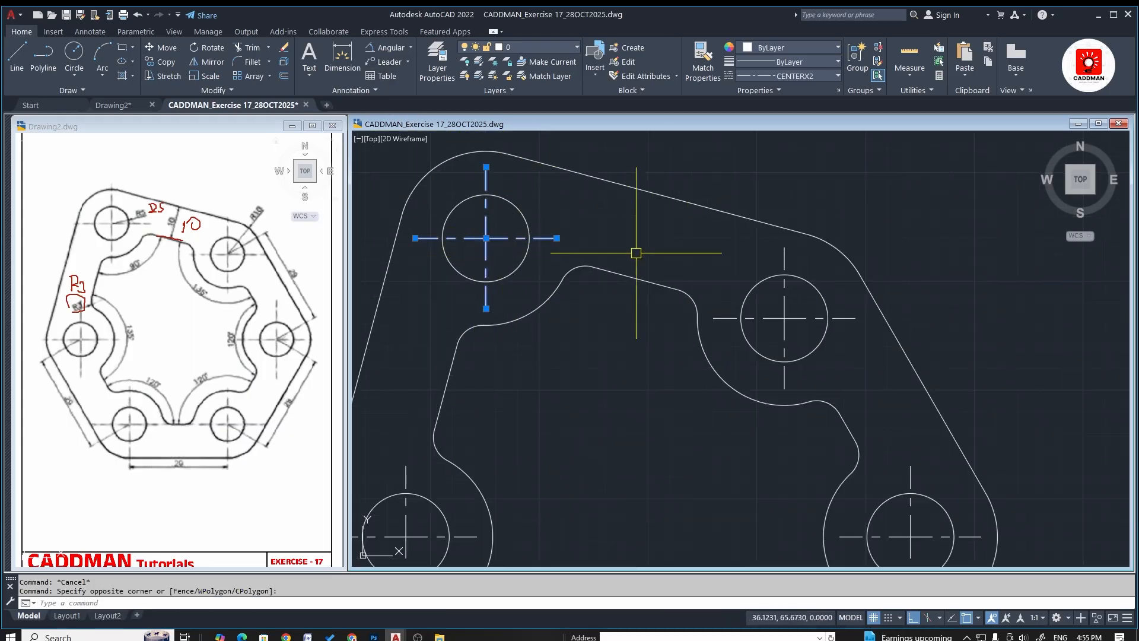
click(820, 62)
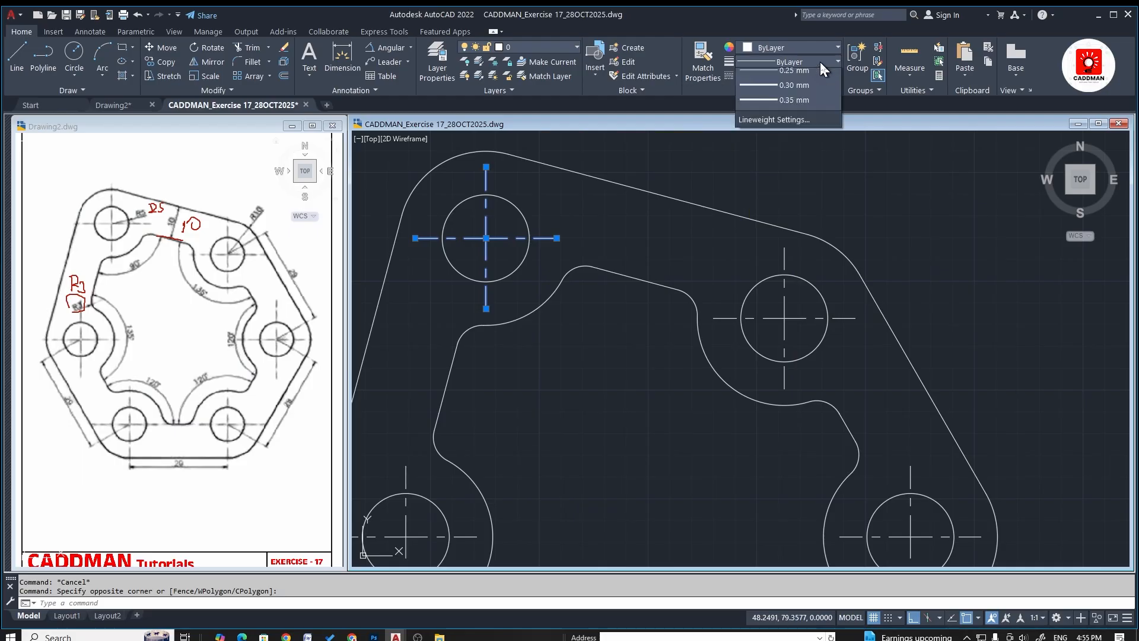
click(817, 51)
click(817, 51)
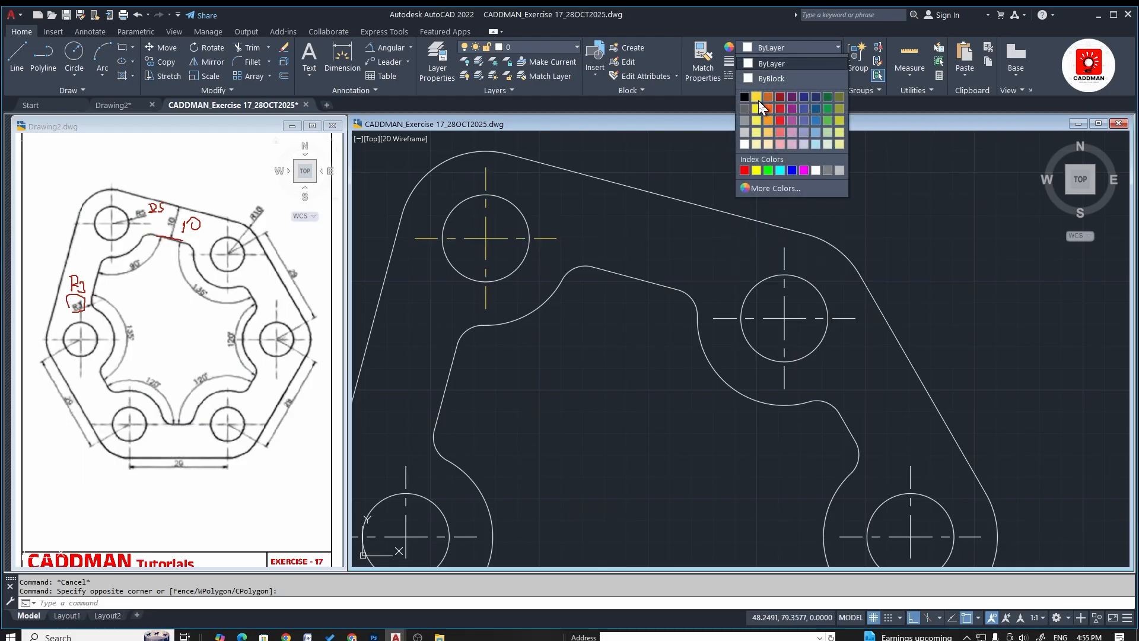
key(Escape)
scroll(653, 237, down, 4)
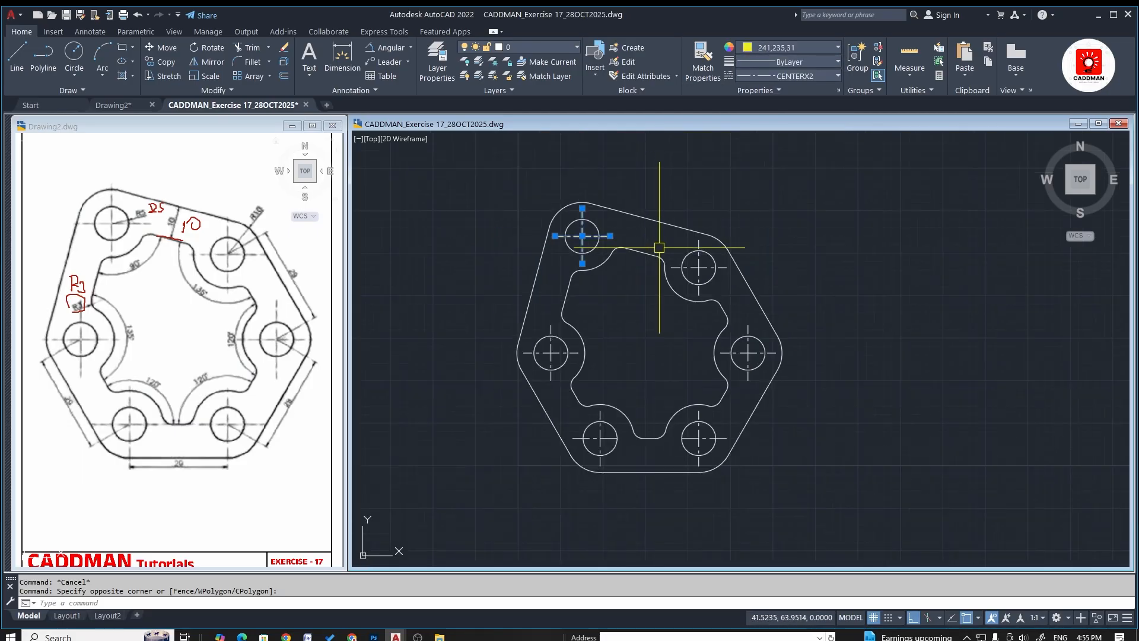
text(ma)
key(Return)
scroll(591, 219, up, 3)
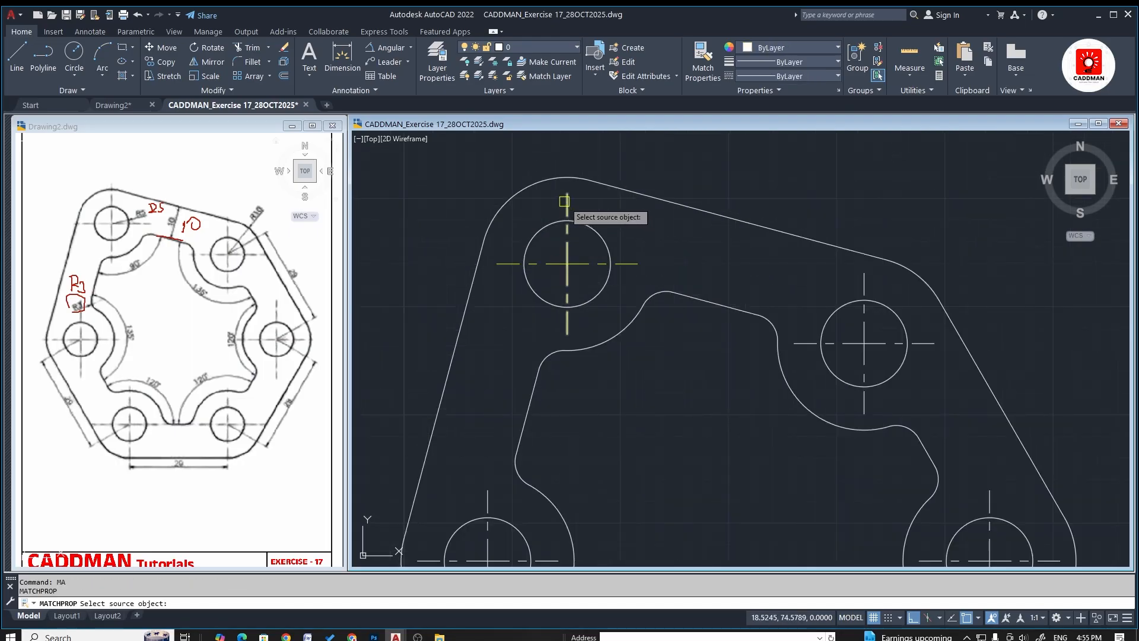
key(Escape)
Match the properties of the upper-left hole's yellow center line onto the upper-right hole's center lines
text(ma)
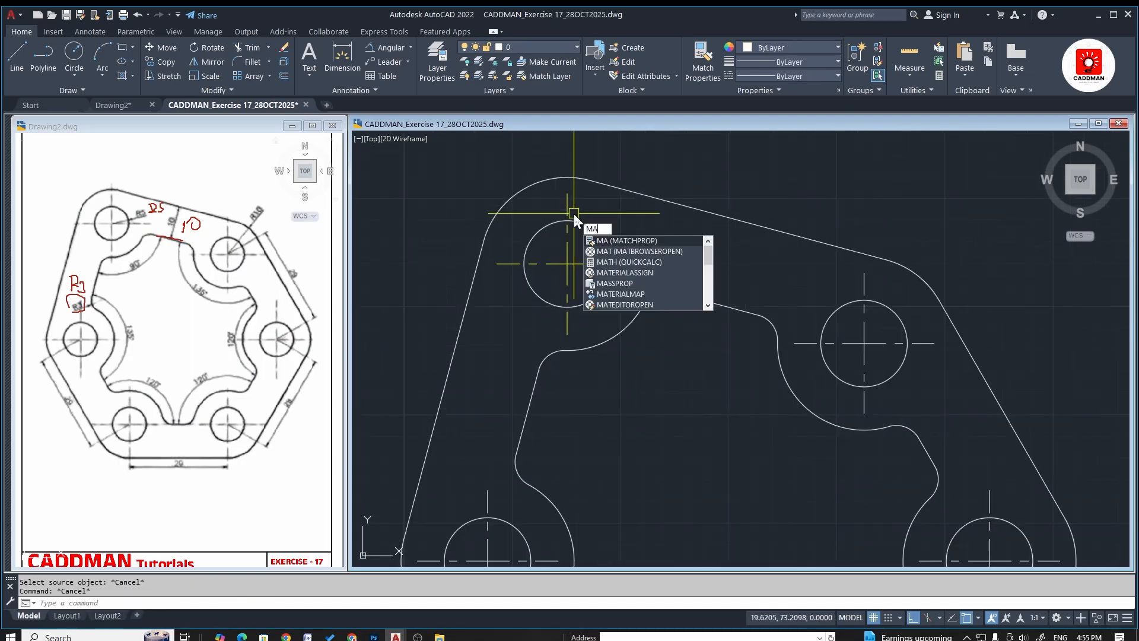
key(Return)
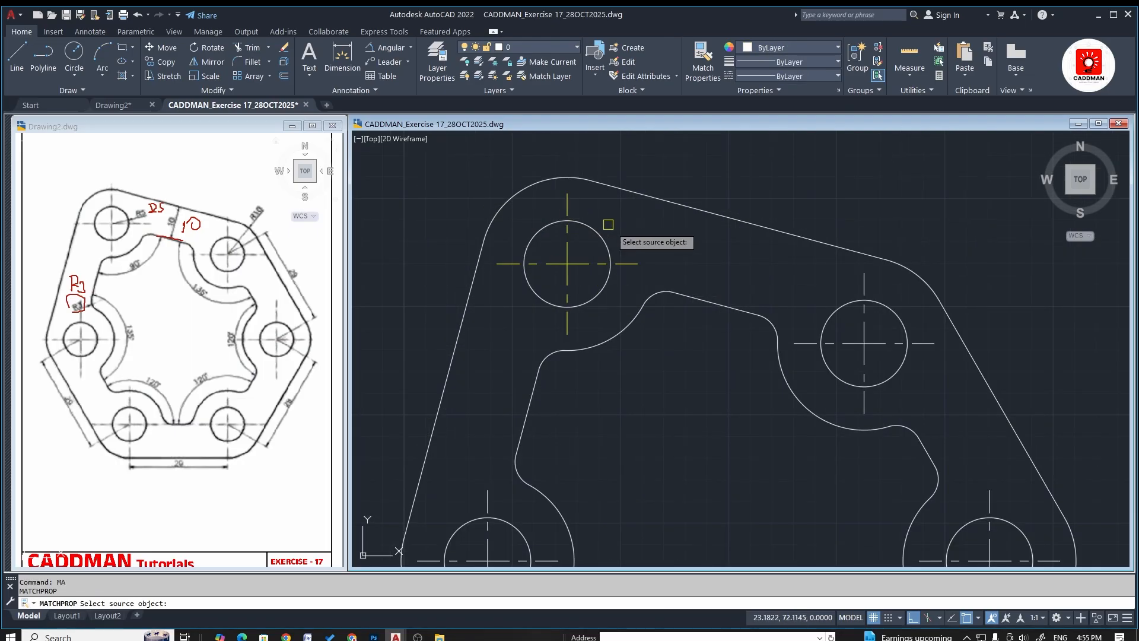
click(567, 200)
scroll(712, 214, down, 4)
scroll(777, 260, up, 8)
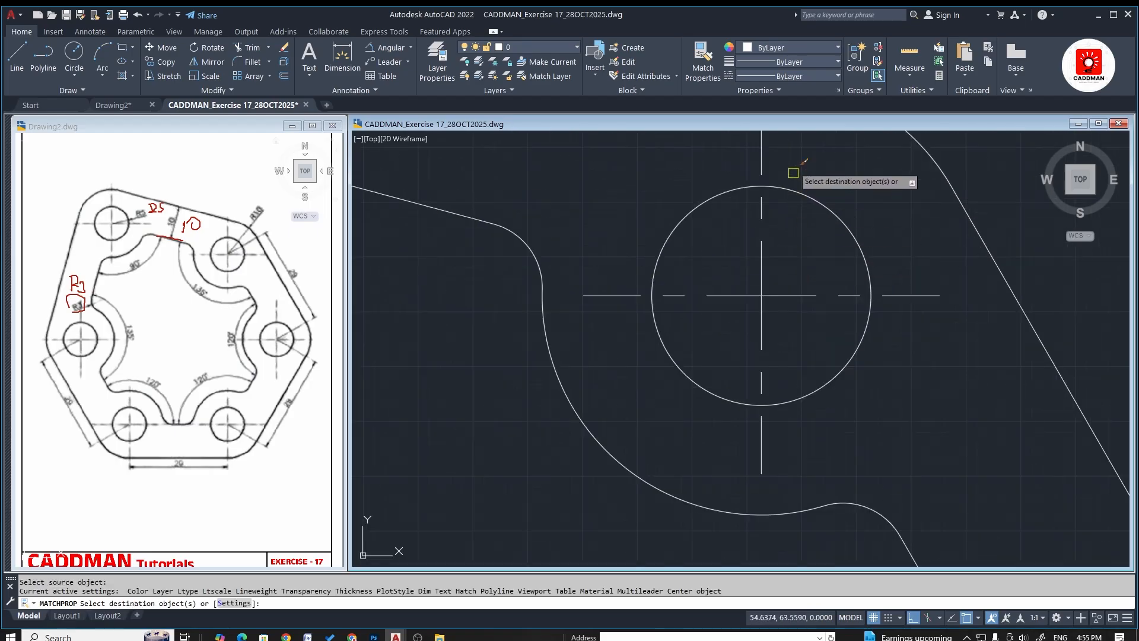
click(793, 172)
click(712, 165)
click(928, 268)
click(892, 323)
Apply the matched yellow center line properties to the right hole's center lines
scroll(667, 271, down, 4)
scroll(735, 363, up, 3)
click(742, 221)
click(685, 243)
click(828, 306)
click(812, 357)
Apply the matched yellow center line properties to the center lines of the two lower holes
scroll(739, 277, down, 4)
scroll(698, 358, up, 5)
click(644, 290)
click(515, 285)
scroll(703, 262, down, 3)
click(743, 310)
click(734, 337)
click(442, 323)
click(433, 273)
Apply the matched yellow center line properties to the left hole's center lines and finish matching
scroll(653, 362, down, 4)
scroll(540, 146, up, 5)
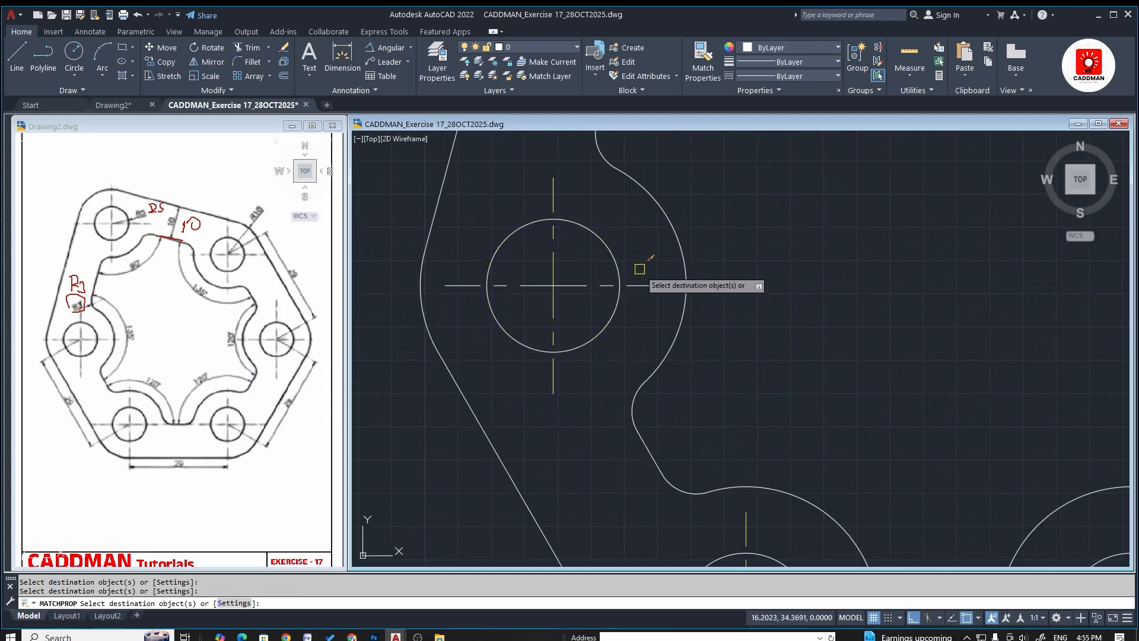
scroll(638, 282, down, 4)
key(Escape)
Stretch the inner end of the lower-left hole's horizontal center line outward beyond the circle
scroll(534, 344, up, 4)
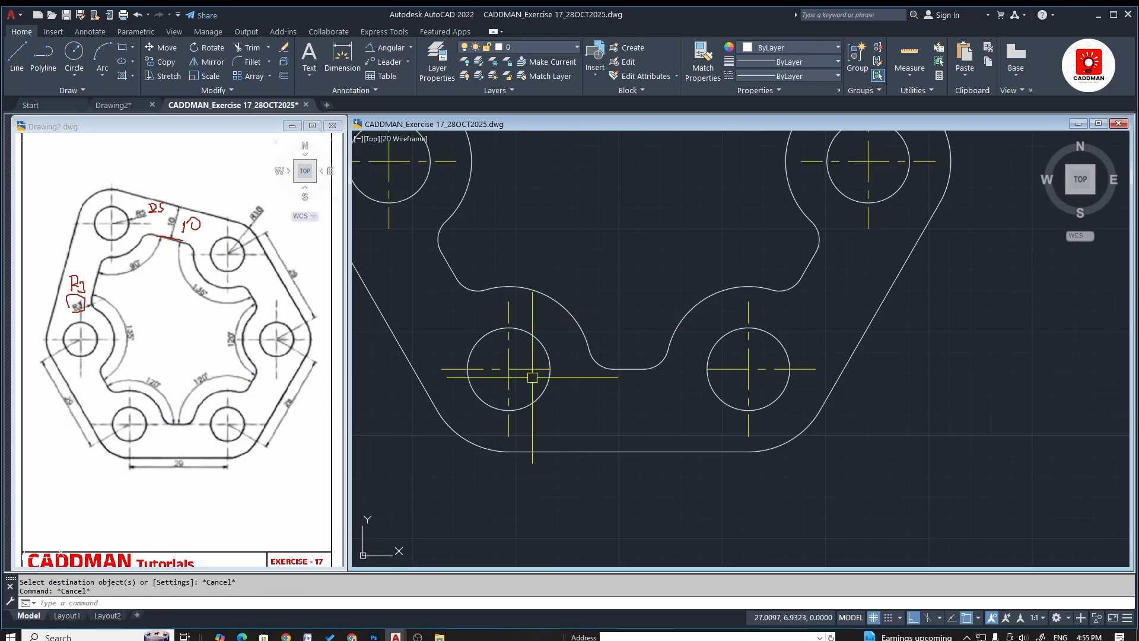
click(517, 369)
scroll(541, 371, up, 5)
click(581, 364)
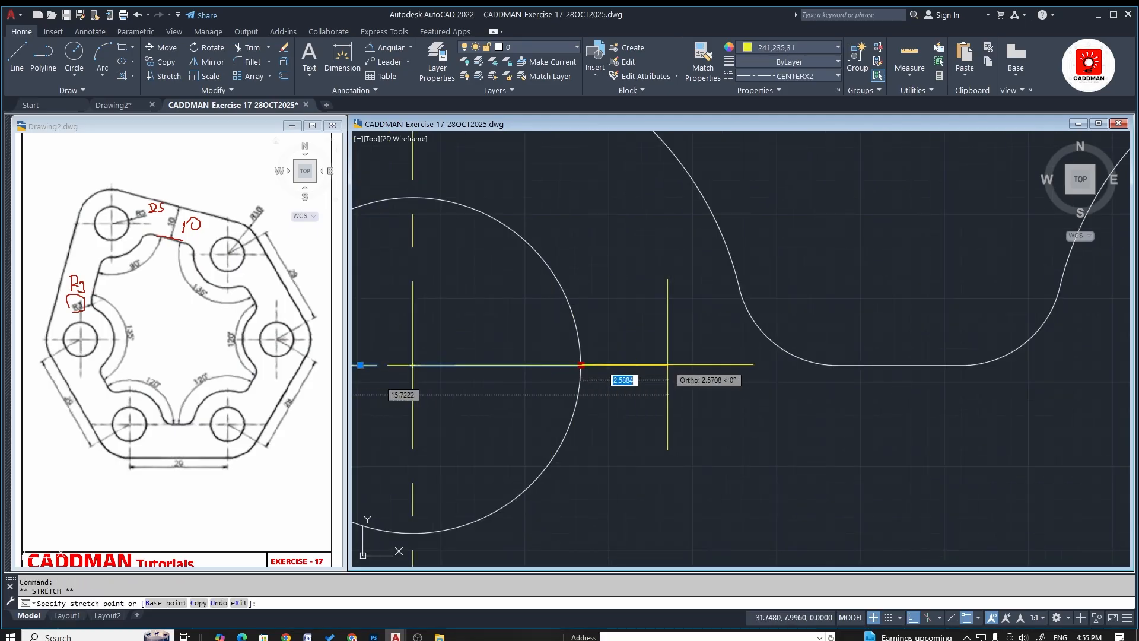
key(Escape)
key(Escape)
Stretch the inner end of the lower-right hole's horizontal center line outward beyond the circle
scroll(574, 348, down, 8)
scroll(662, 349, up, 6)
click(673, 328)
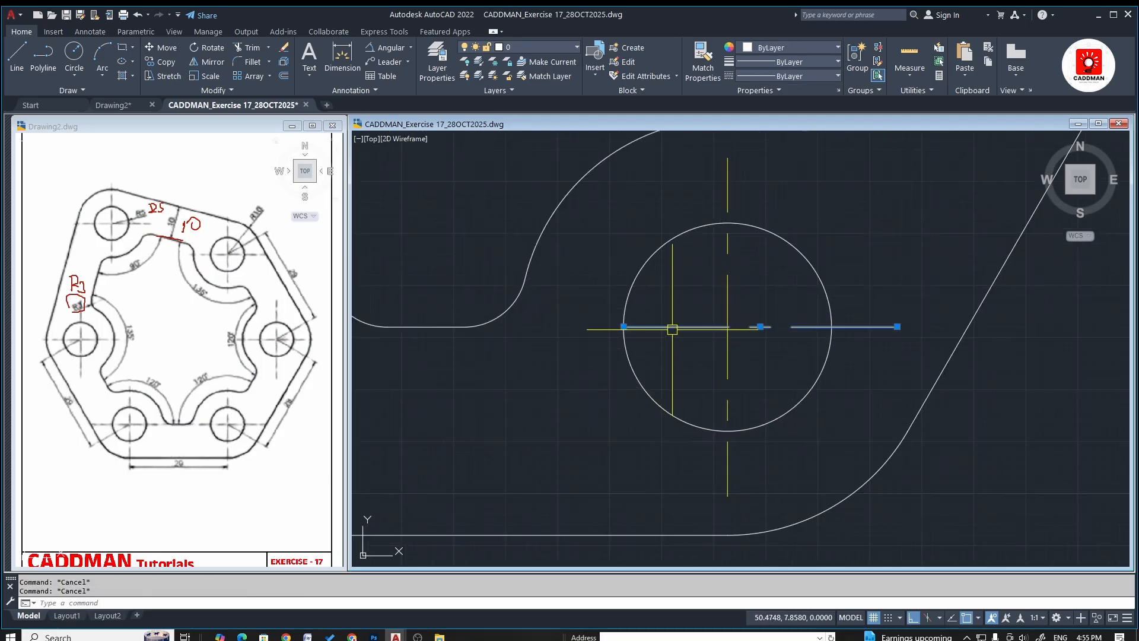
click(623, 327)
click(551, 327)
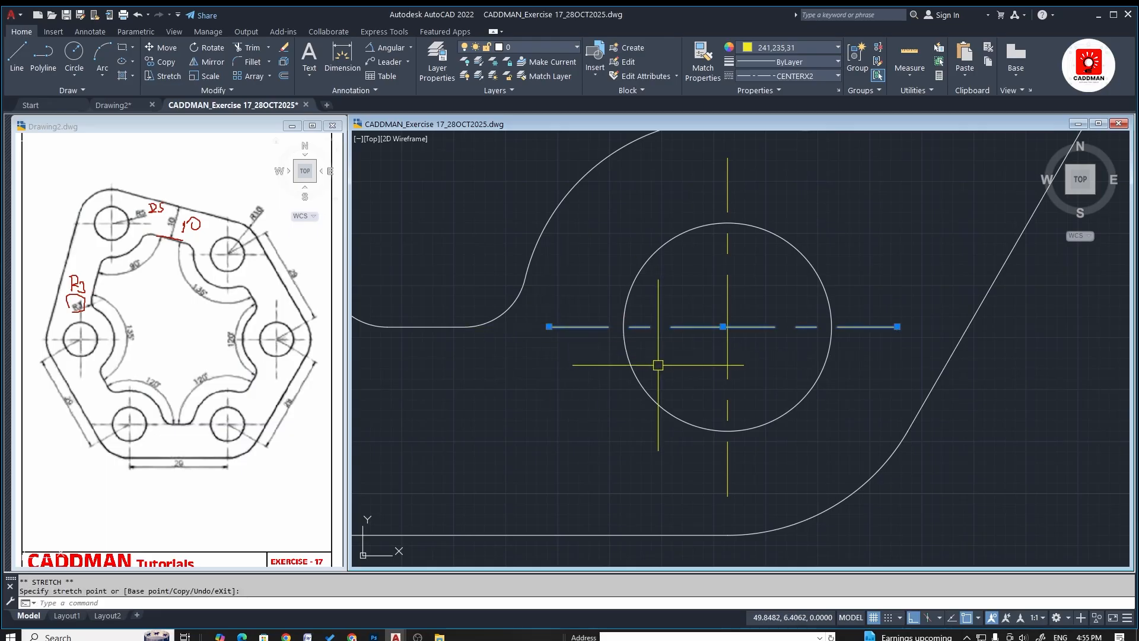
key(Escape)
Start a linear dimension and set the current object colour to 122,175,223
scroll(659, 368, down, 8)
scroll(705, 410, down, 3)
scroll(729, 335, up, 3)
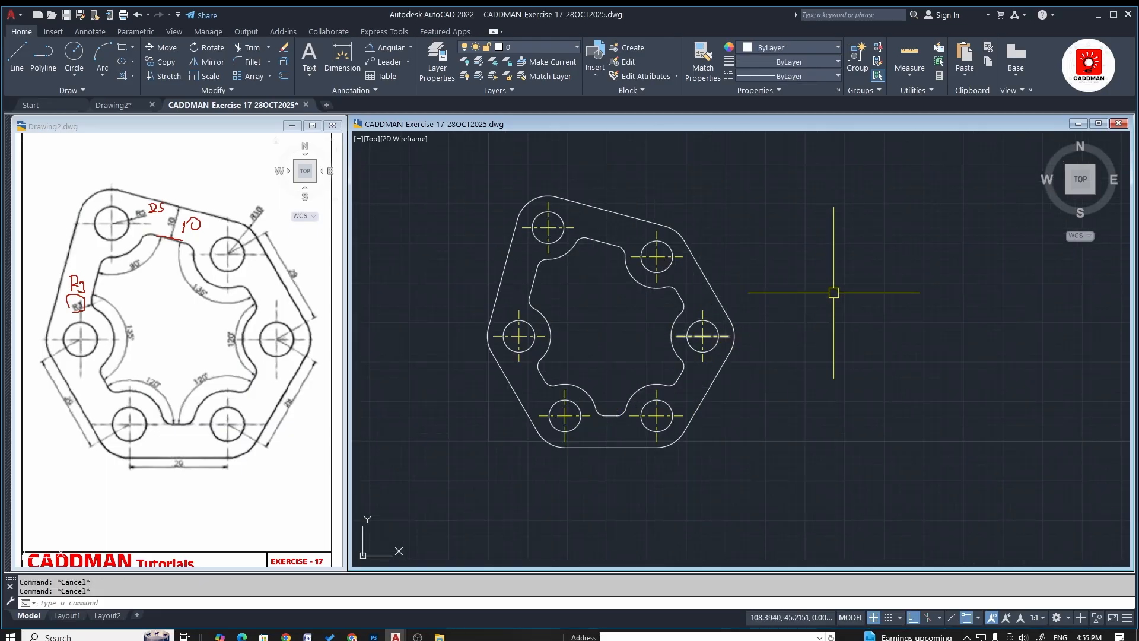
click(412, 52)
click(392, 66)
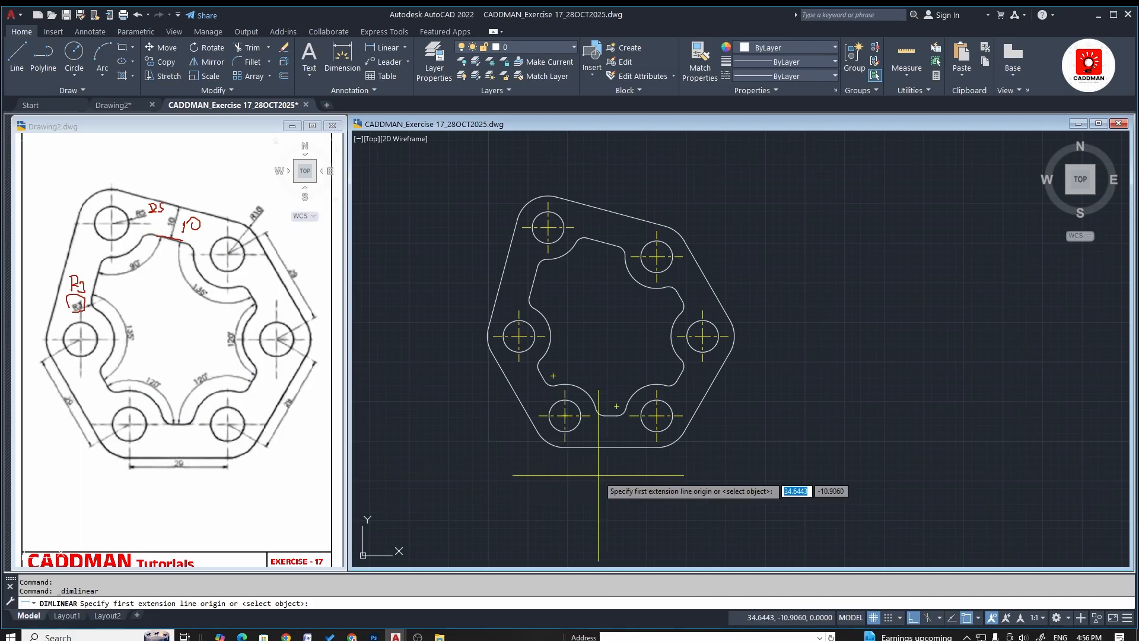
scroll(567, 429, up, 6)
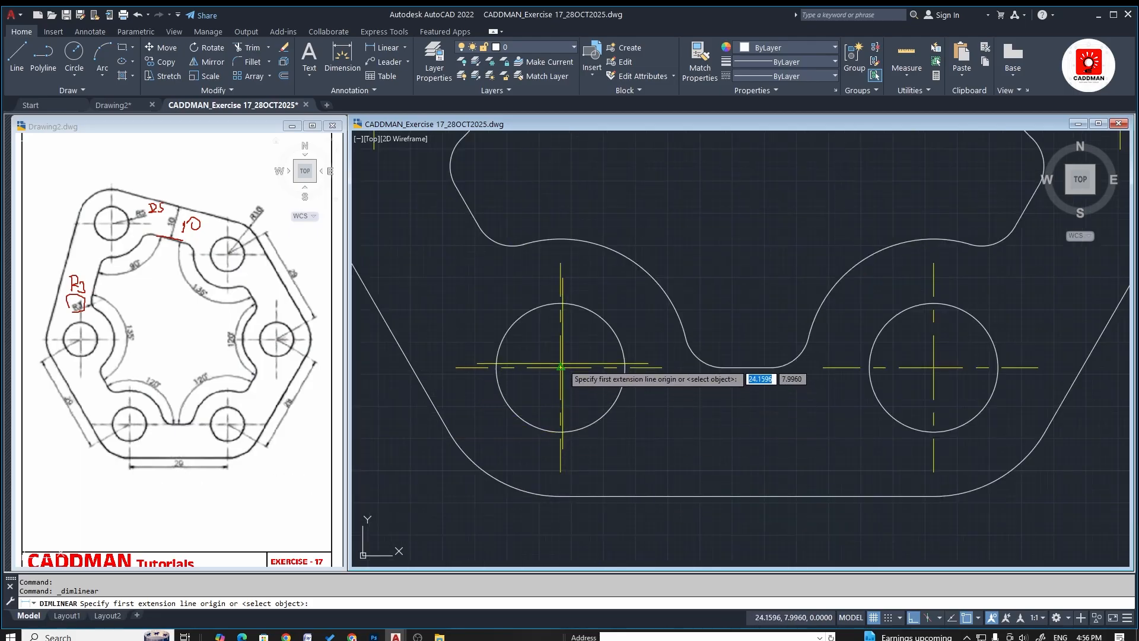
click(789, 47)
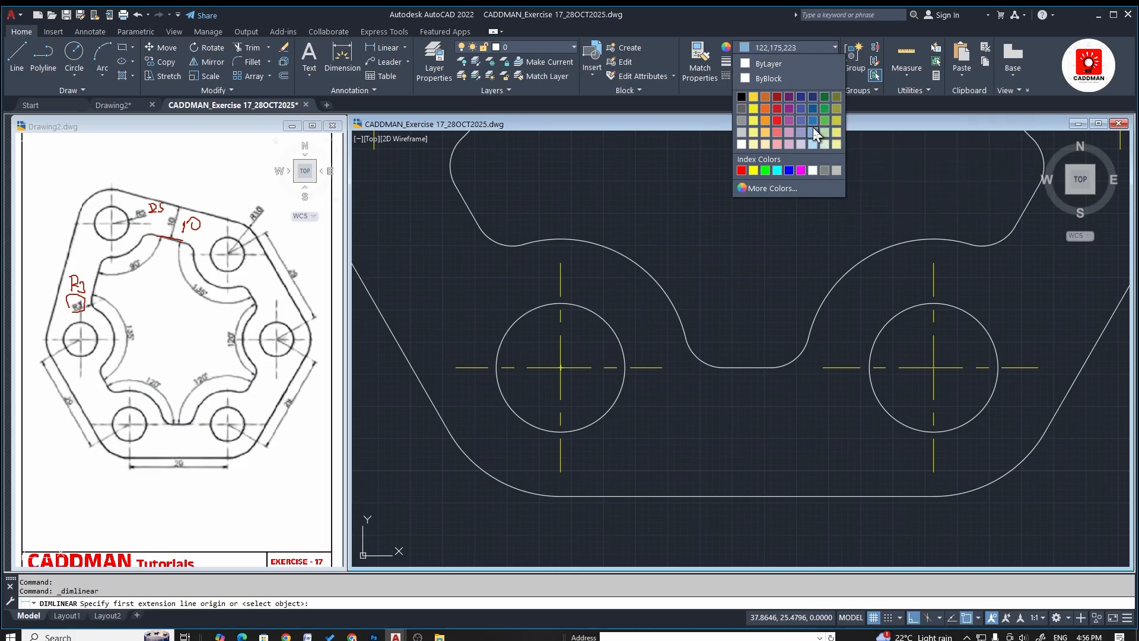
click(813, 127)
Add a horizontal linear dimension between the centres of the two lower holes, placing it below the plate's bottom edge
scroll(559, 305, up, 3)
click(559, 305)
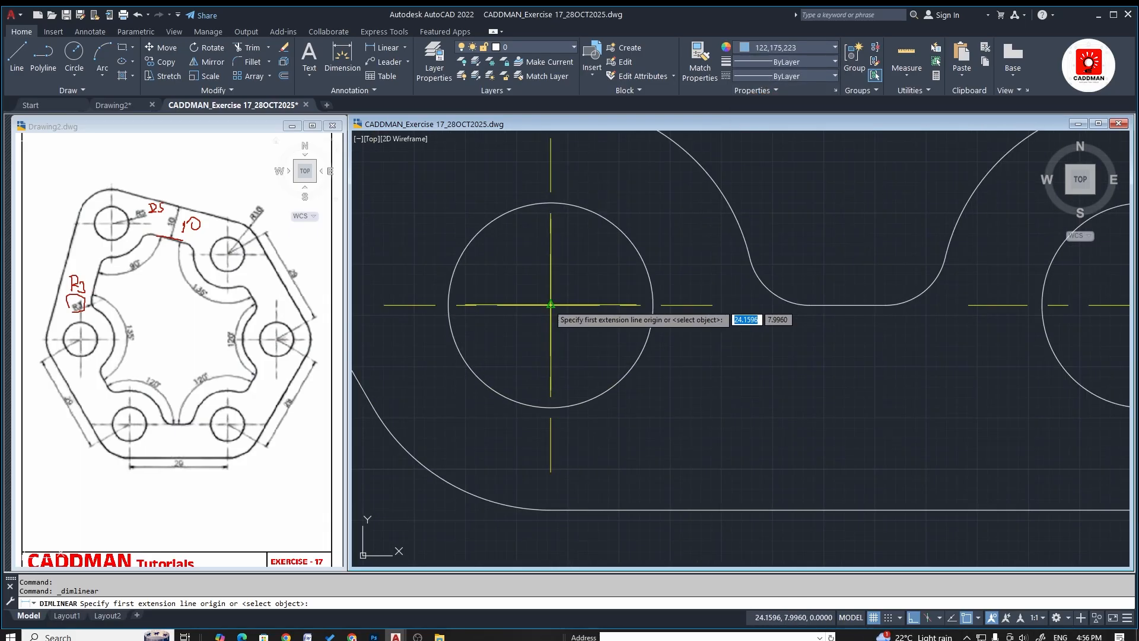
scroll(469, 347, down, 6)
click(633, 333)
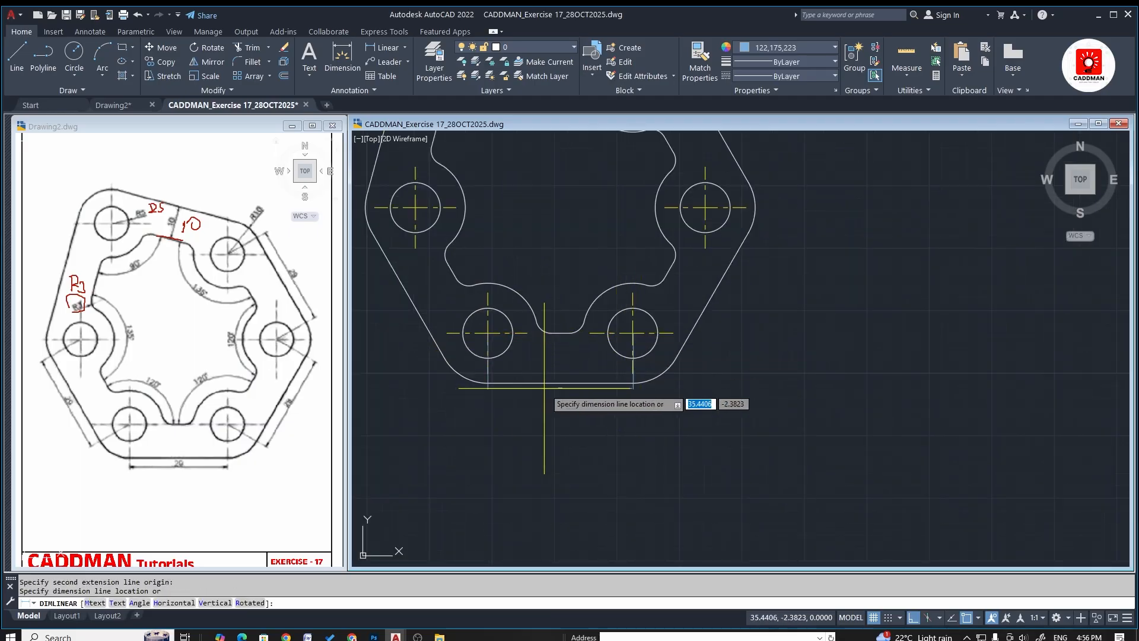
scroll(548, 406, up, 4)
click(554, 420)
scroll(635, 461, down, 1)
scroll(570, 425, up, 5)
key(Escape)
key(Escape)
scroll(631, 425, down, 6)
click(615, 434)
key(Escape)
scroll(629, 420, down, 2)
key(Escape)
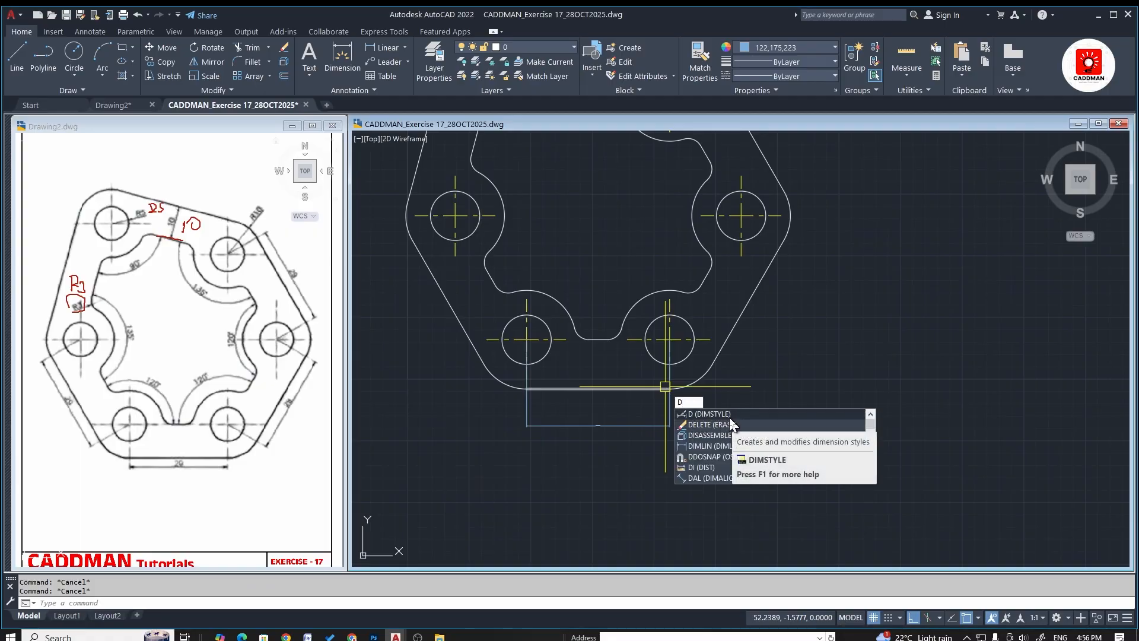
Modify the Standard dimension style to an arrow size of 1 and a text height of 1
key(Return)
drag(593, 214, 881, 244)
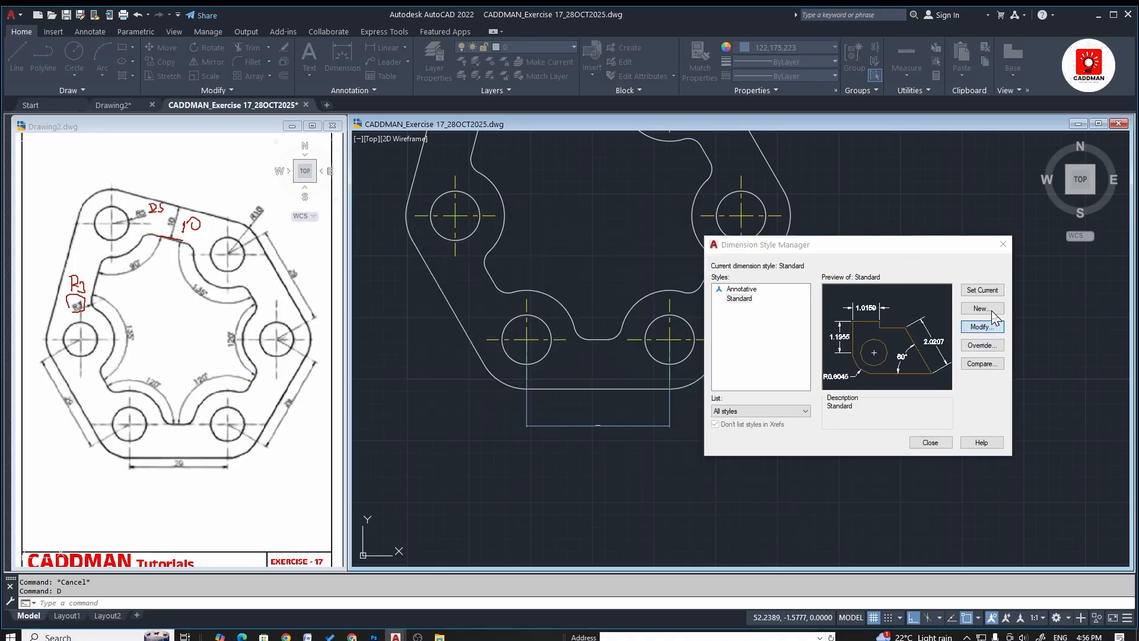
click(991, 331)
drag(607, 171, 817, 174)
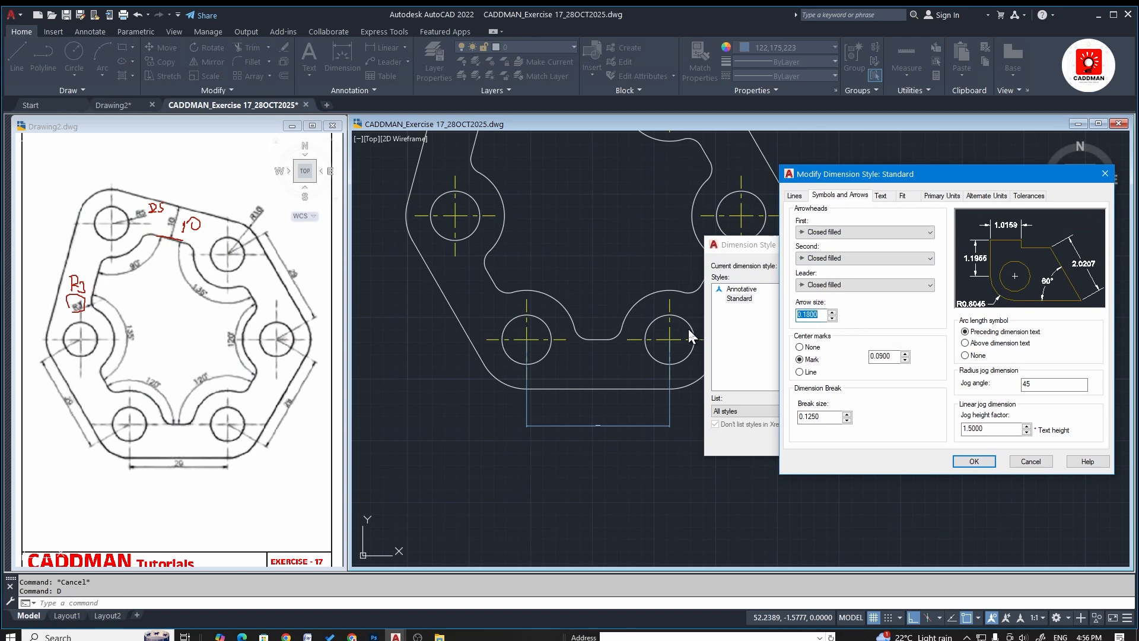
text(1.0000)
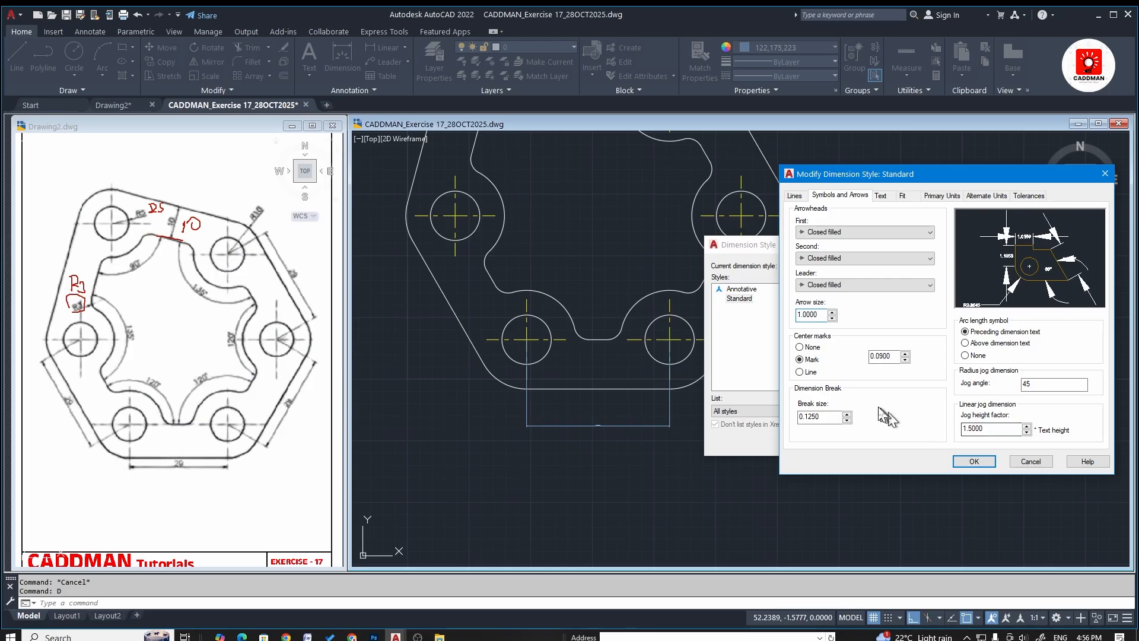
click(882, 196)
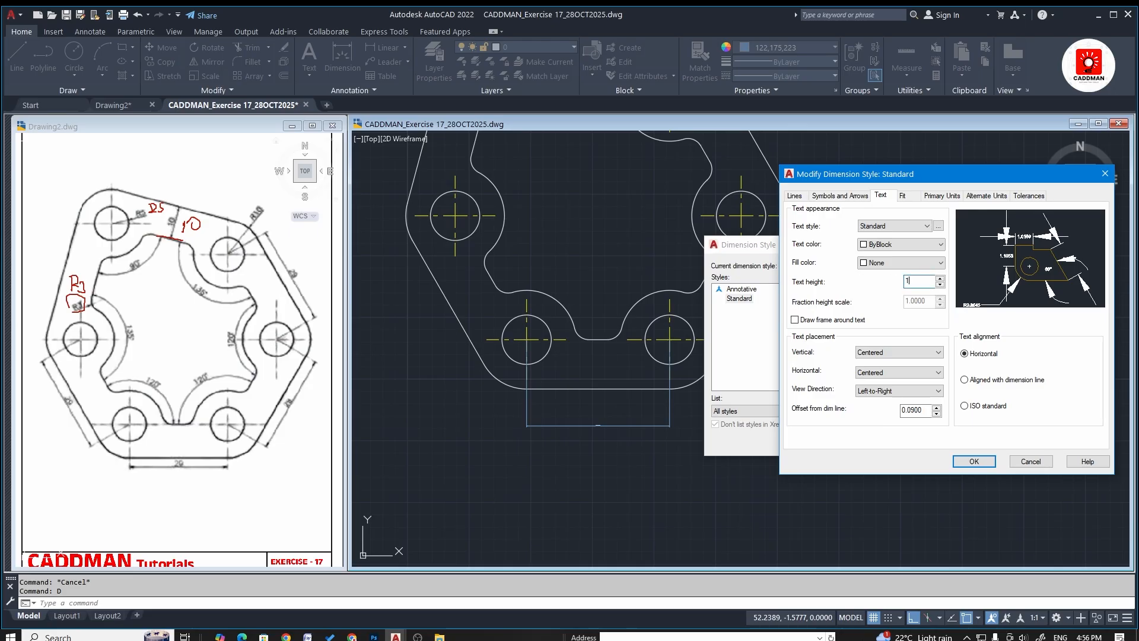
click(978, 463)
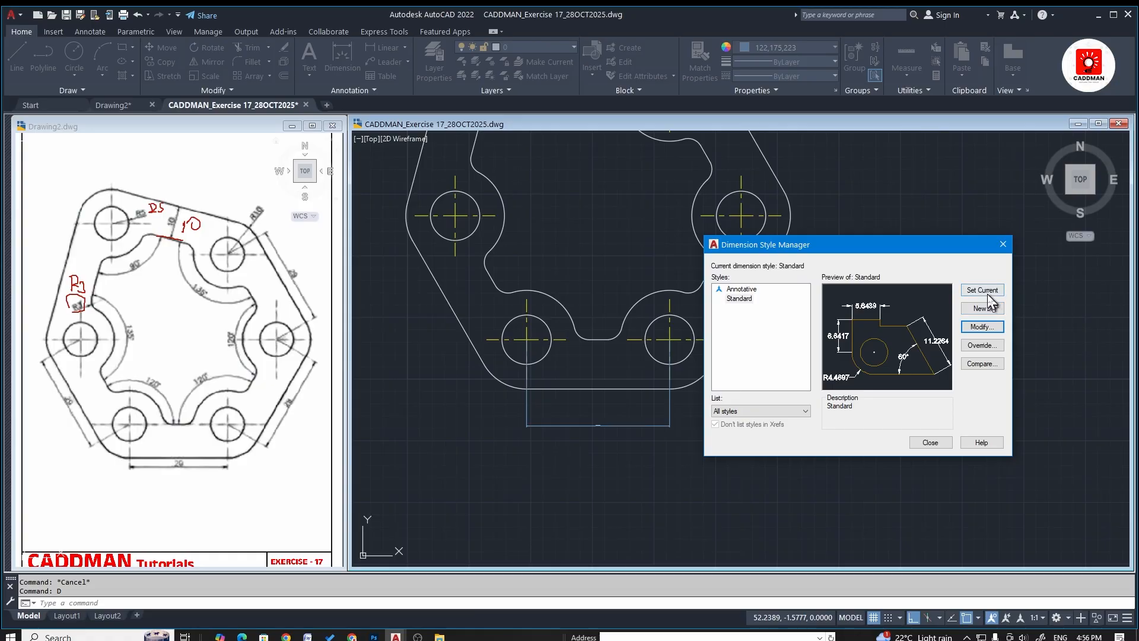
click(930, 443)
scroll(603, 420, up, 2)
scroll(671, 463, down, 4)
scroll(657, 423, up, 6)
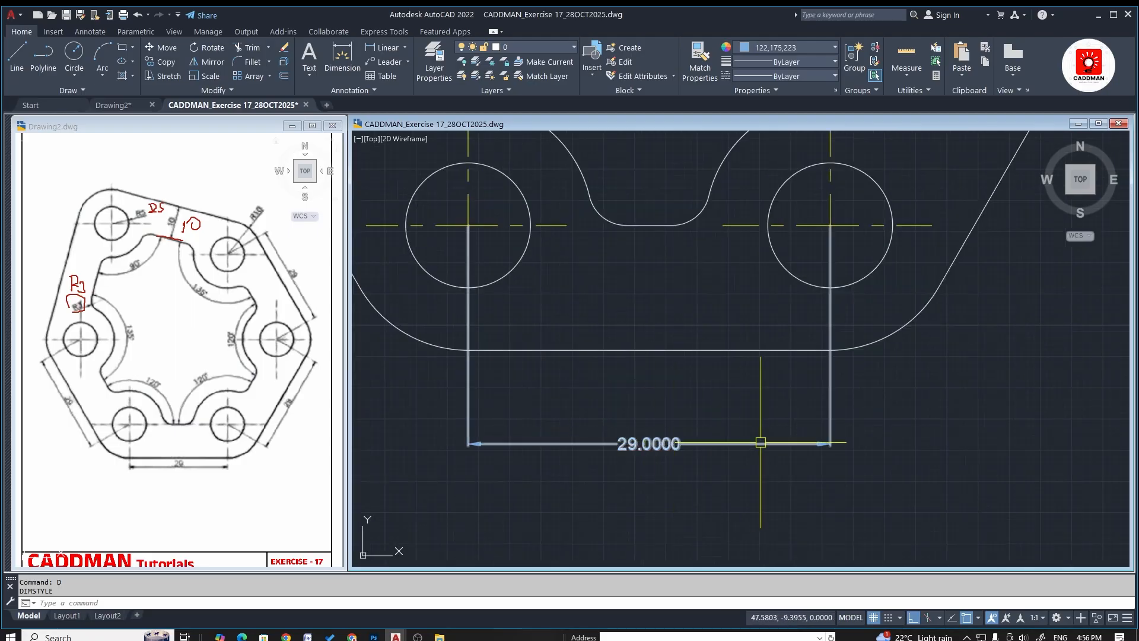
Modify the Standard dimension style again, setting the arrow size to 1.5 and increasing the text height
key(Return)
click(697, 296)
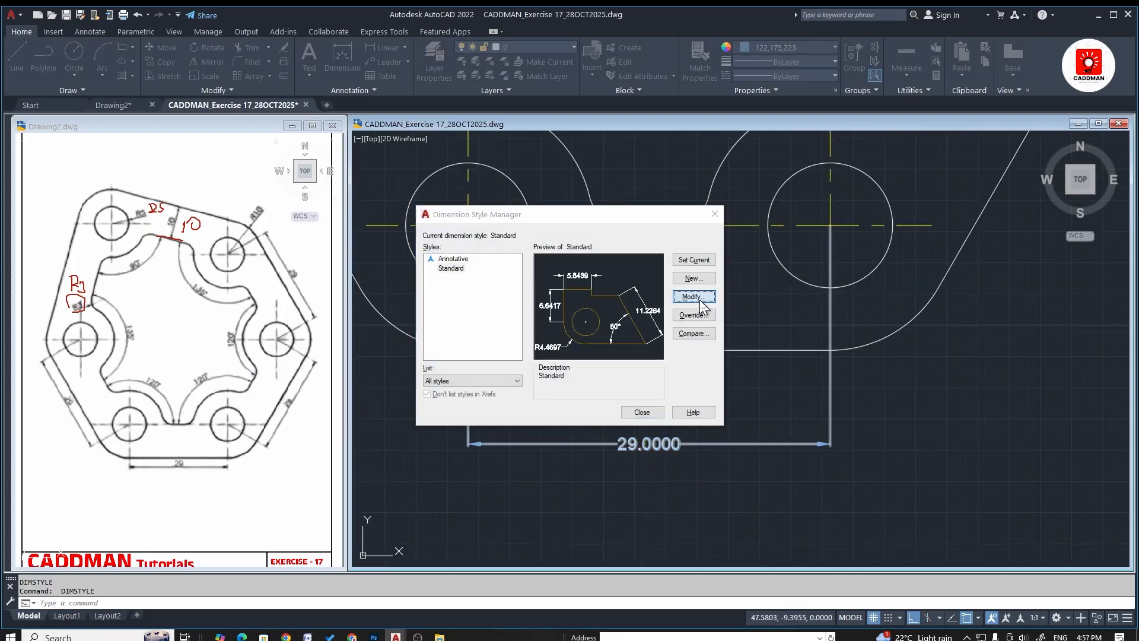
click(840, 195)
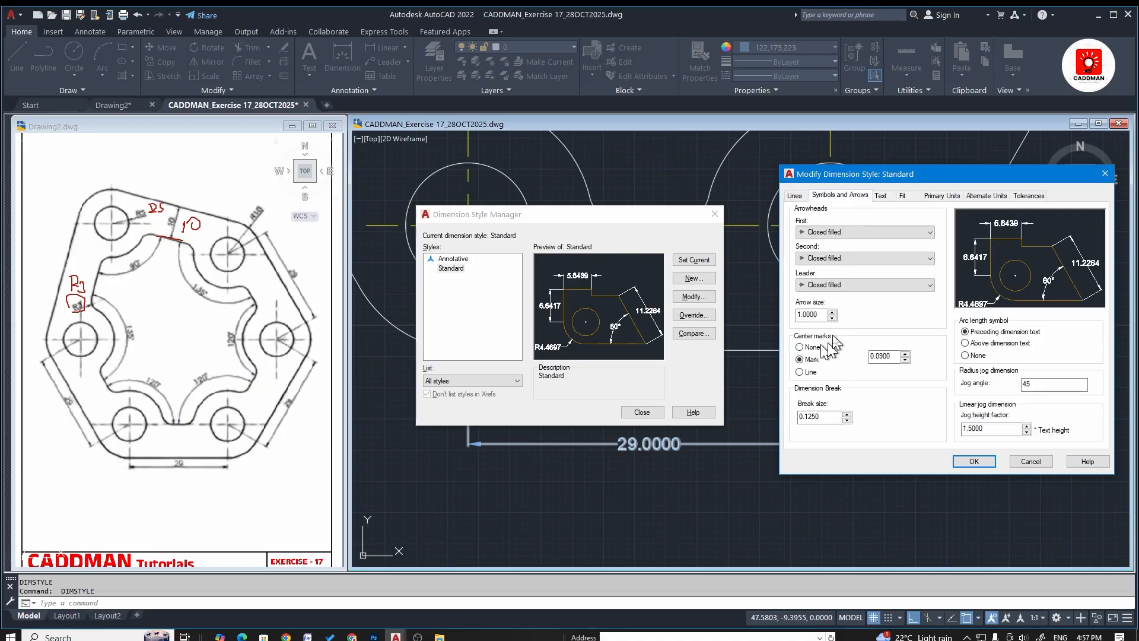
text(1.5)
click(891, 198)
click(882, 196)
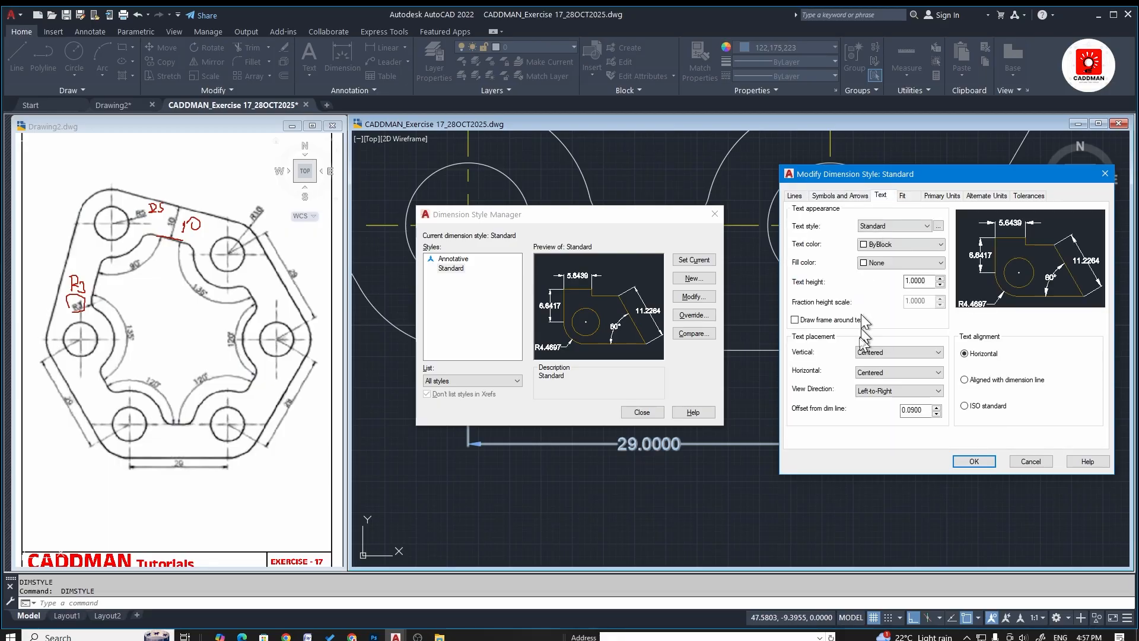
double_click(916, 281)
click(981, 466)
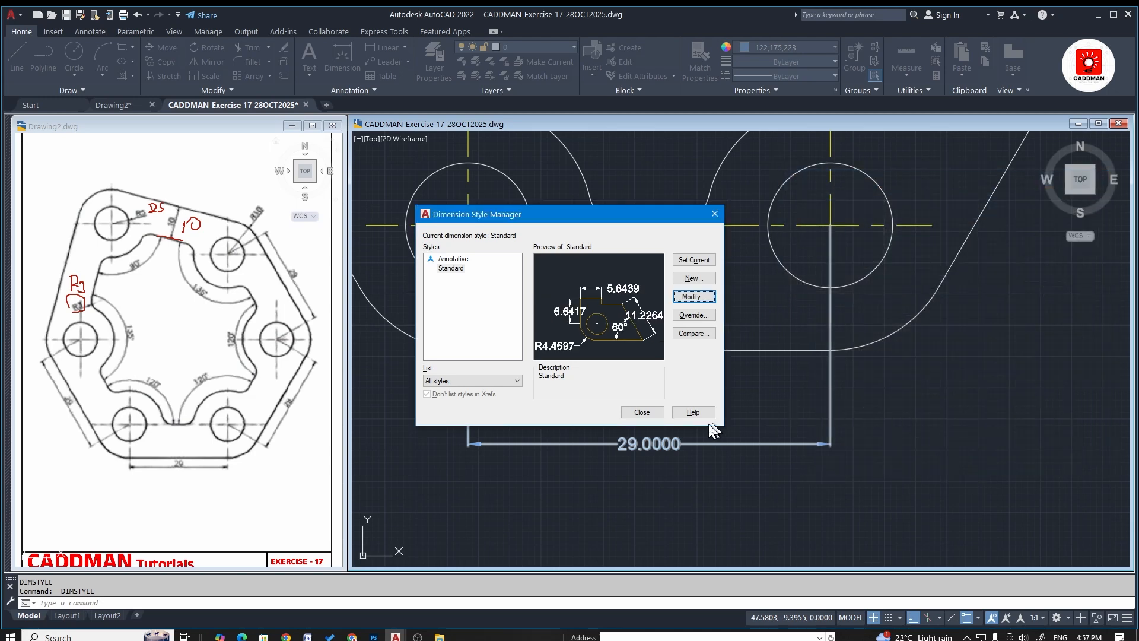
click(642, 412)
scroll(651, 433, down, 4)
scroll(755, 425, up, 6)
scroll(614, 444, down, 2)
middle_drag(628, 435, 635, 467)
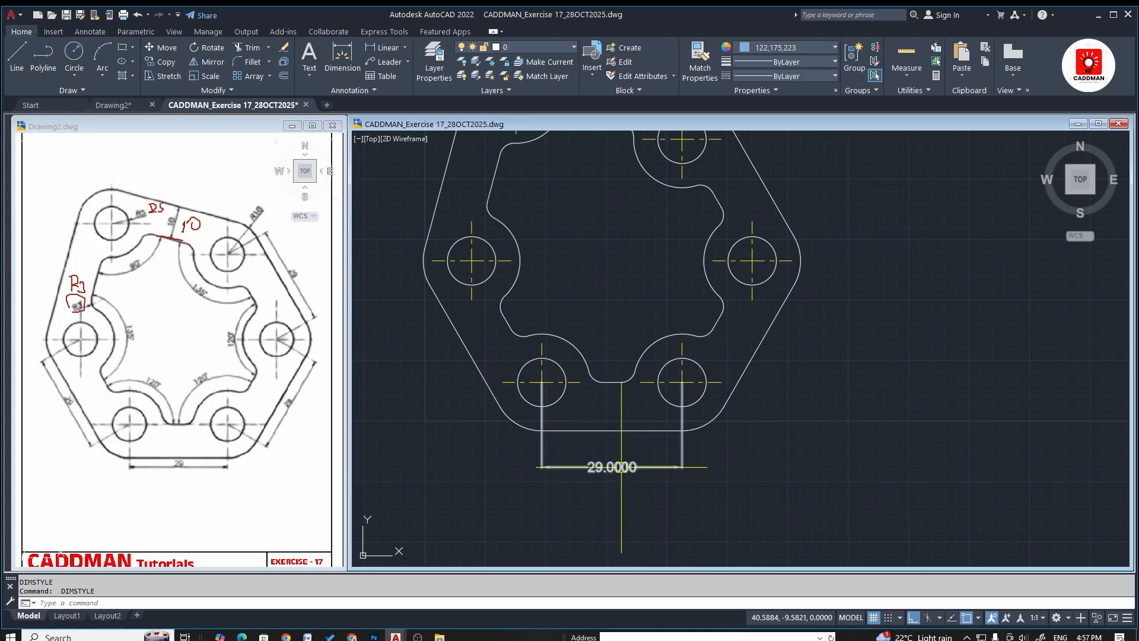
right_click(632, 464)
mouse_move(694, 268)
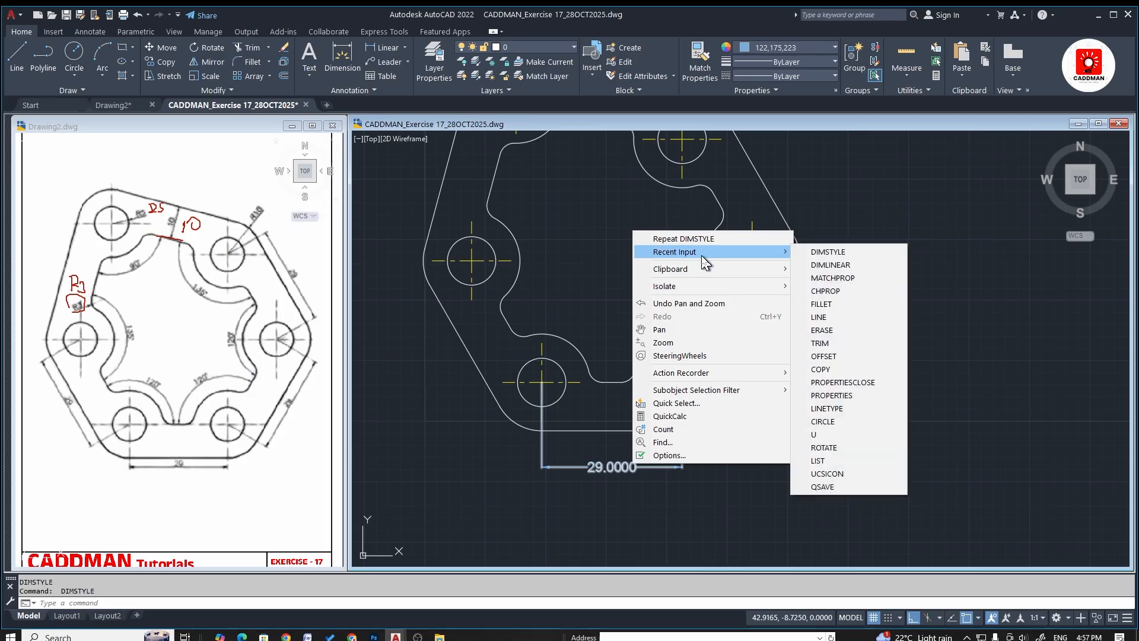
key(Escape)
key(Escape)
Set the precision of the dimension between the two lower holes to zero decimal places
click(630, 465)
right_click(630, 465)
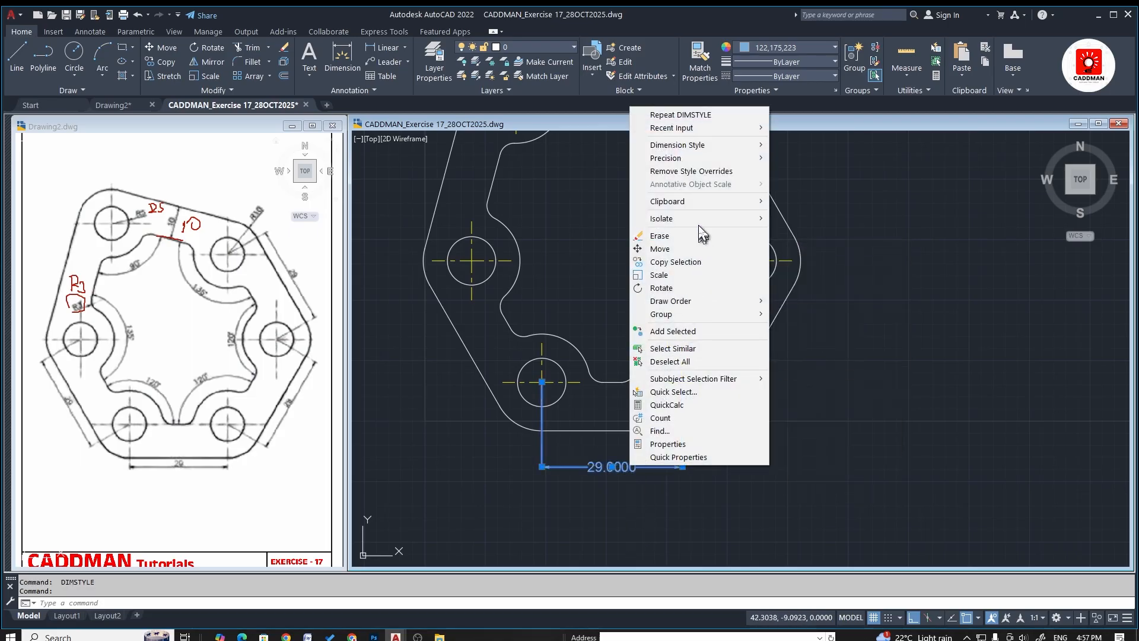
mouse_move(711, 157)
click(805, 162)
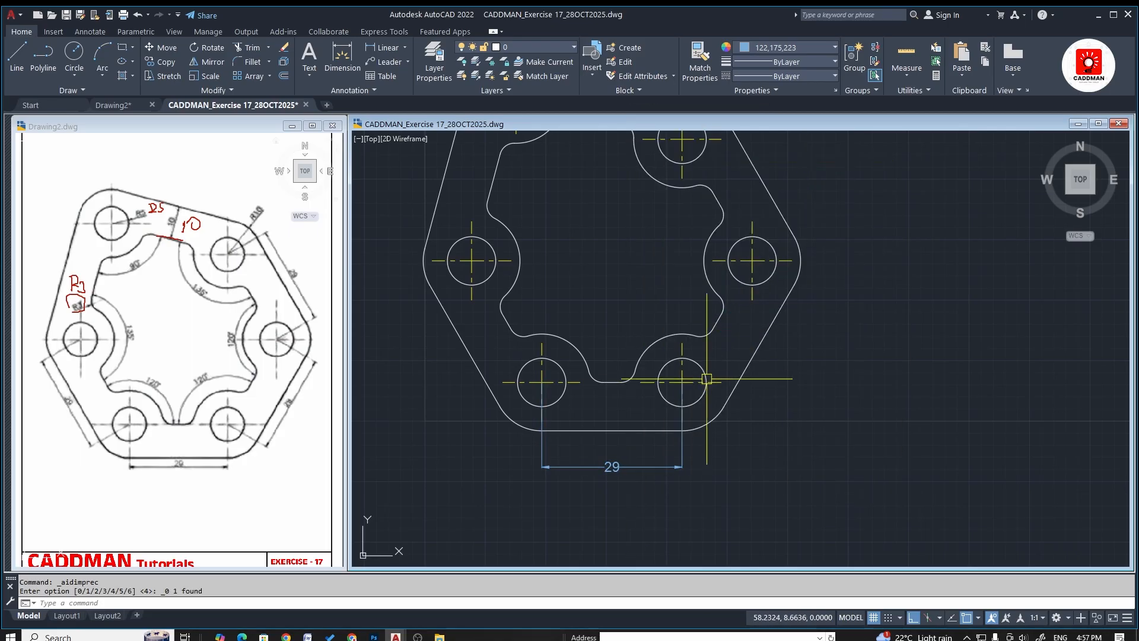
Add an aligned dimension between the left hole's centre and the lower-left hole's centre, placed outside the plate
scroll(679, 394, down, 4)
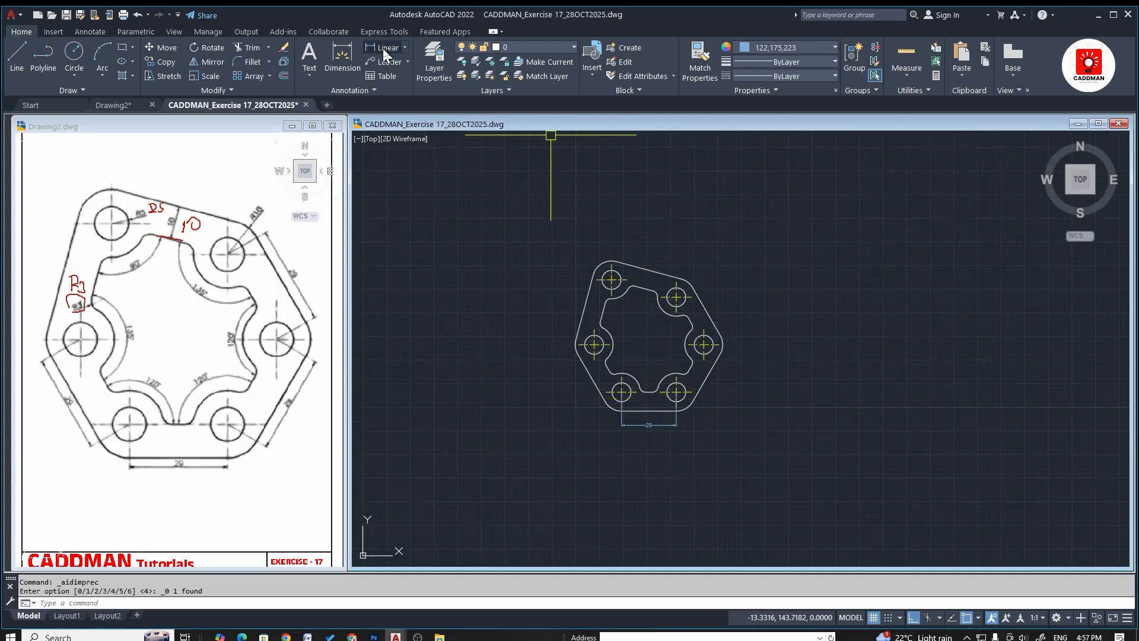
click(405, 47)
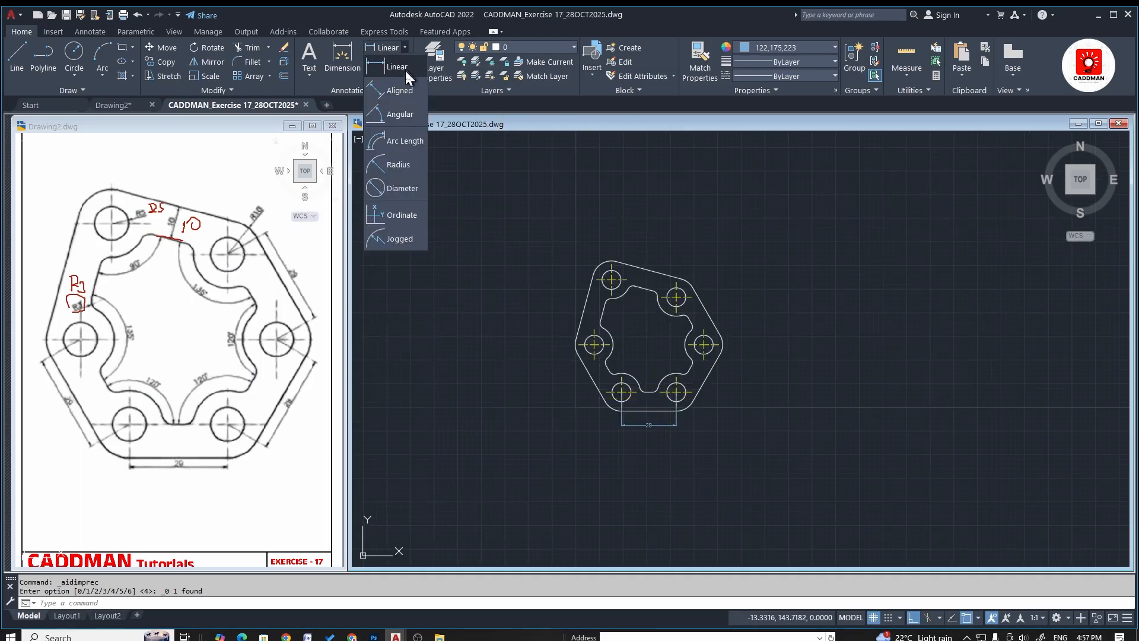
click(399, 90)
scroll(594, 350, up, 5)
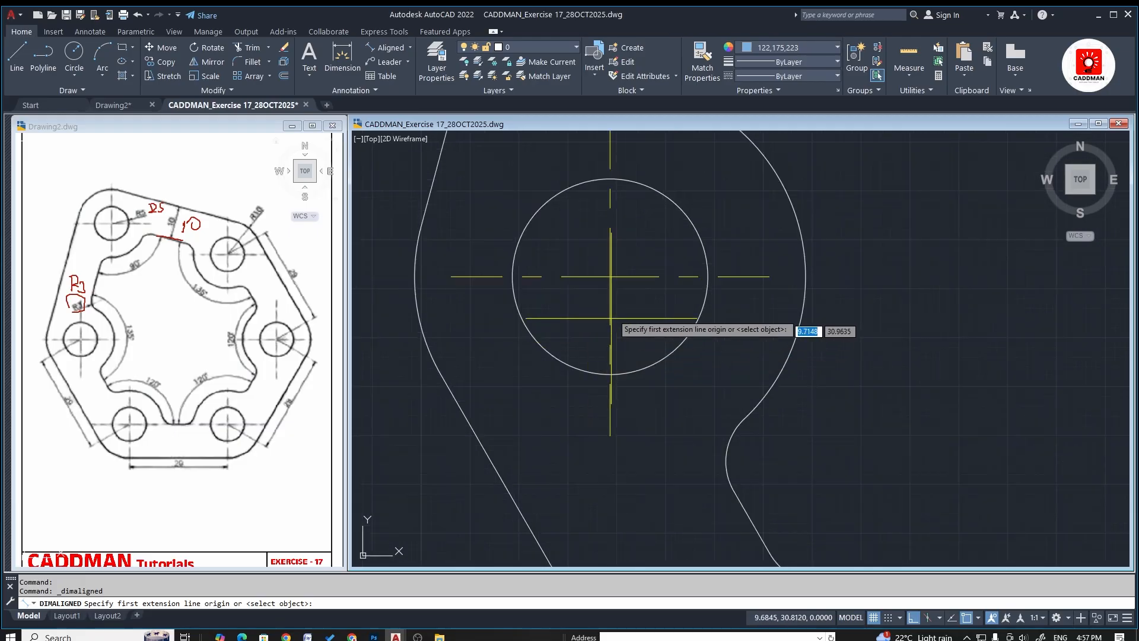
click(612, 276)
scroll(617, 281, down, 4)
scroll(686, 415, up, 6)
scroll(587, 417, down, 8)
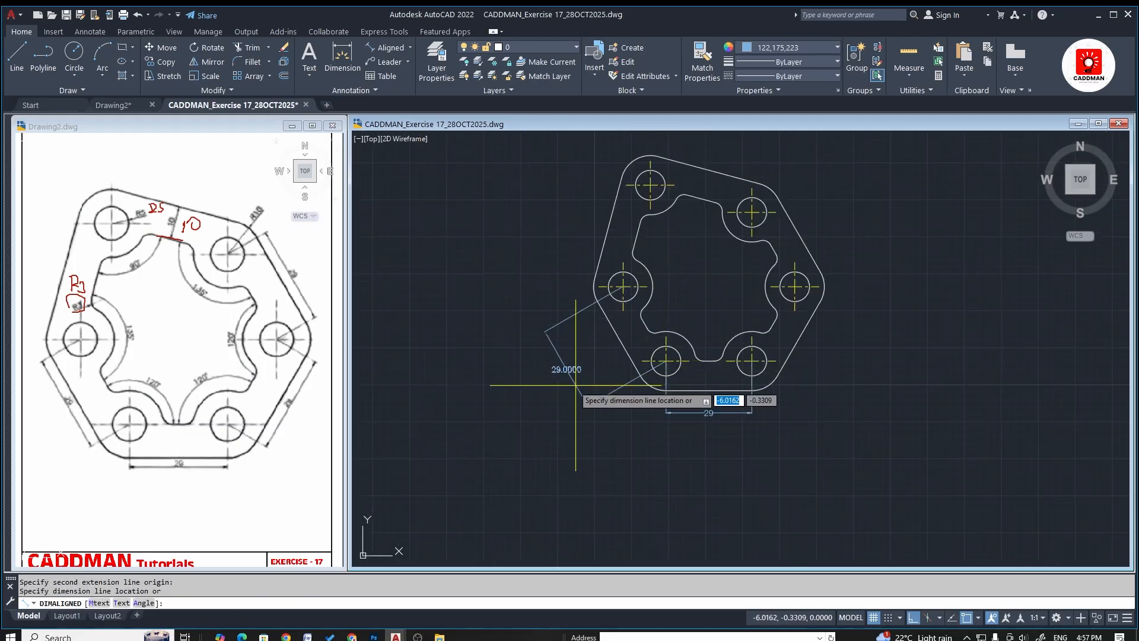
click(596, 374)
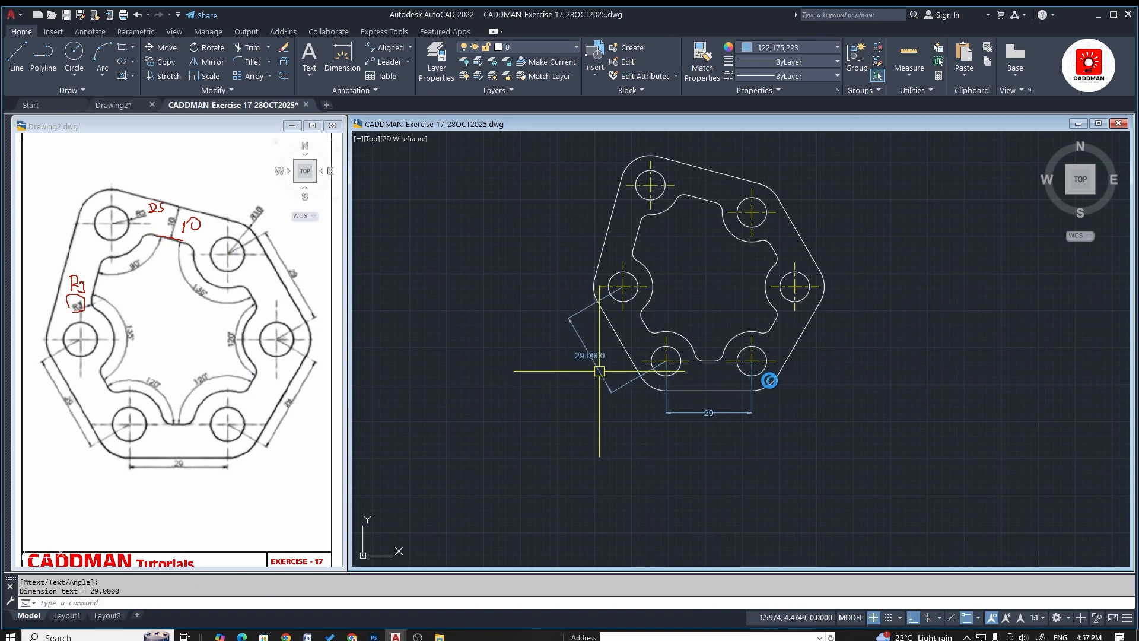
Add an aligned dimension from the lower-right hole's centre to the right hole's centre, placed outside the plate
scroll(827, 363, up, 2)
key(Return)
click(708, 364)
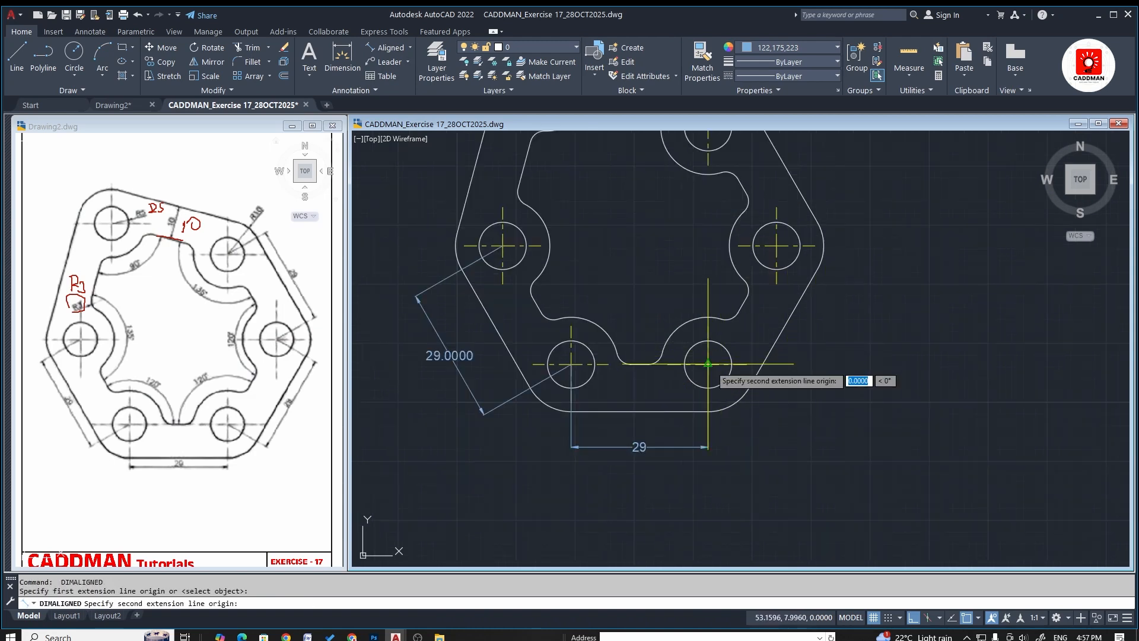
click(776, 245)
click(852, 345)
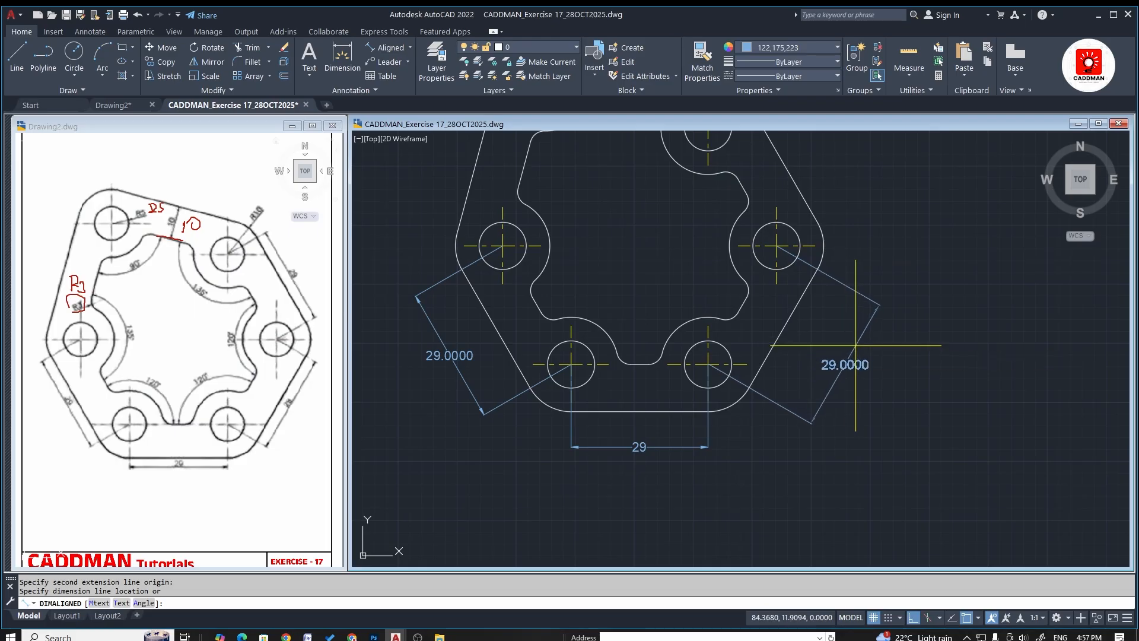
Add an aligned dimension from the upper-right hole's centre to the right hole's centre, placed outside the plate
key(Return)
scroll(742, 407, down, 4)
scroll(645, 265, up, 4)
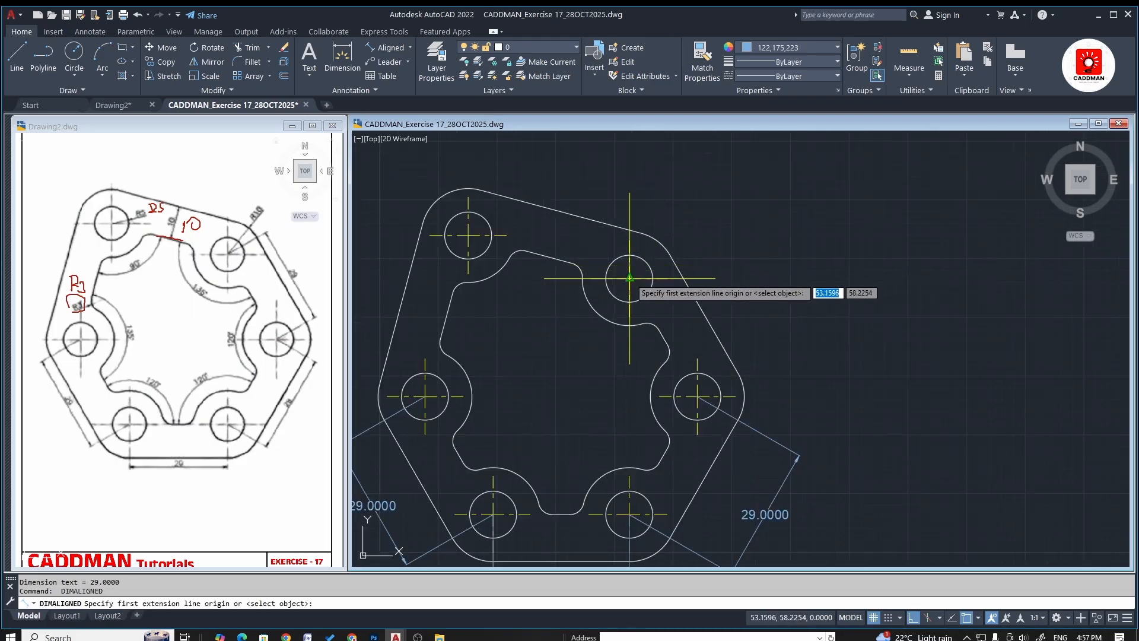
click(629, 278)
click(697, 396)
click(796, 323)
scroll(792, 342, down, 4)
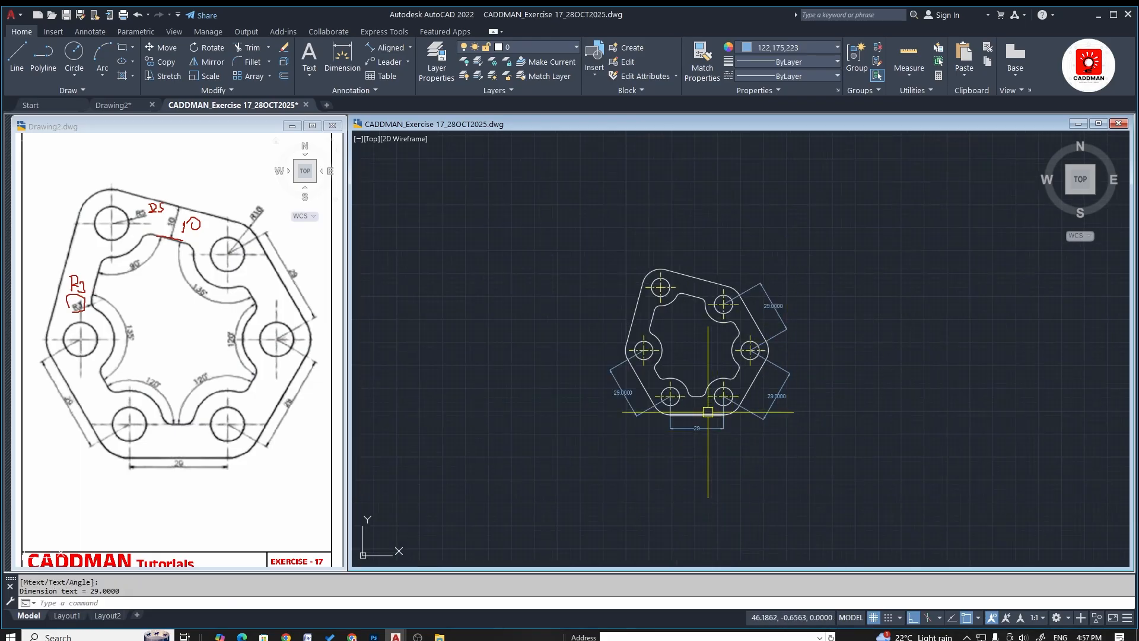
Match the properties of the bottom whole-number dimension to the three aligned dimensions
key(Return)
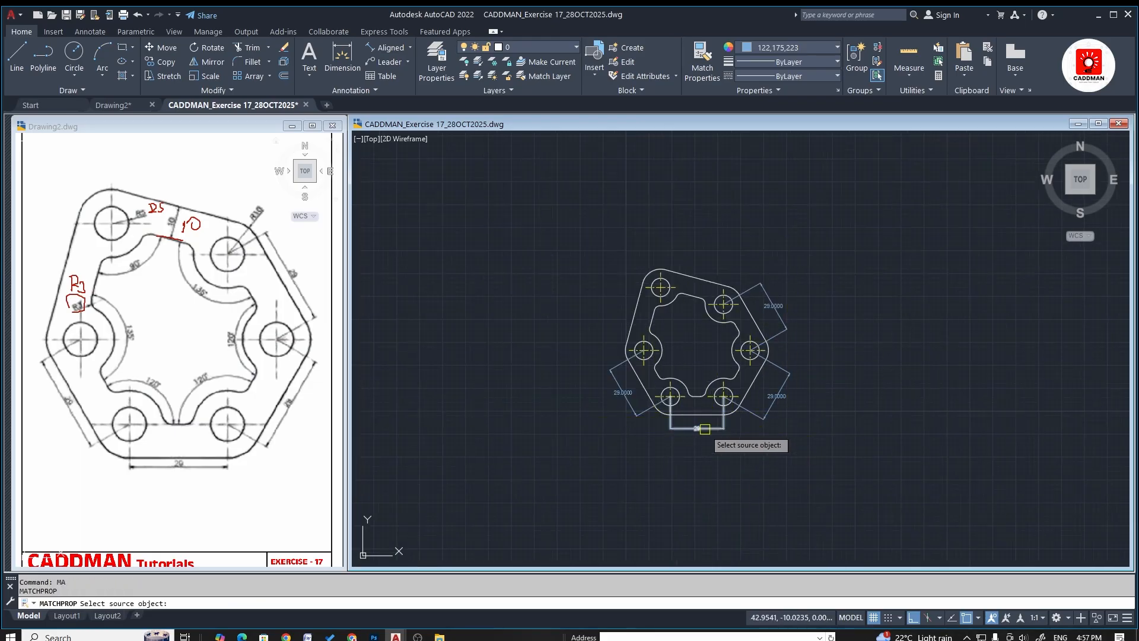
click(697, 428)
click(623, 392)
click(790, 395)
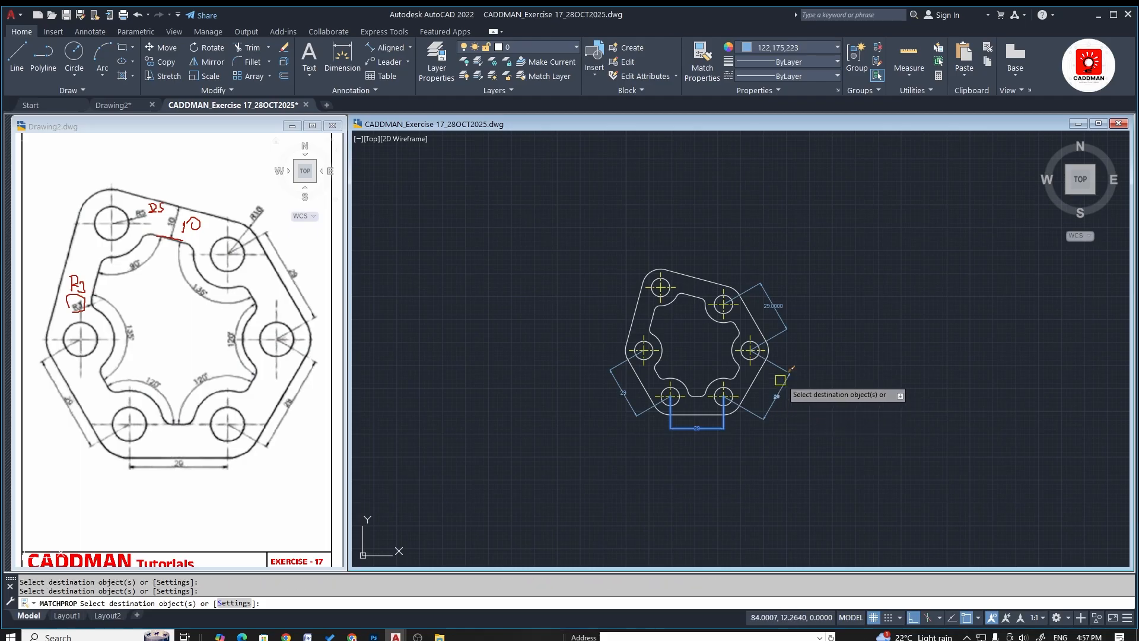
click(767, 292)
key(Escape)
scroll(797, 335, up, 4)
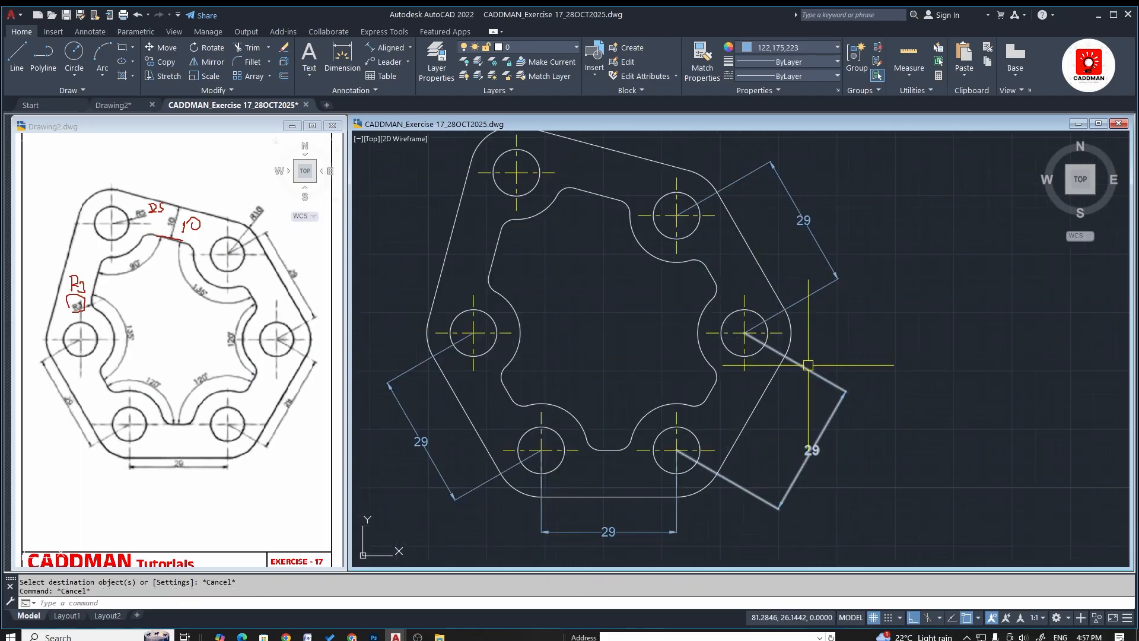
Shift the upper-right aligned dimension slightly closer to the plate
click(799, 233)
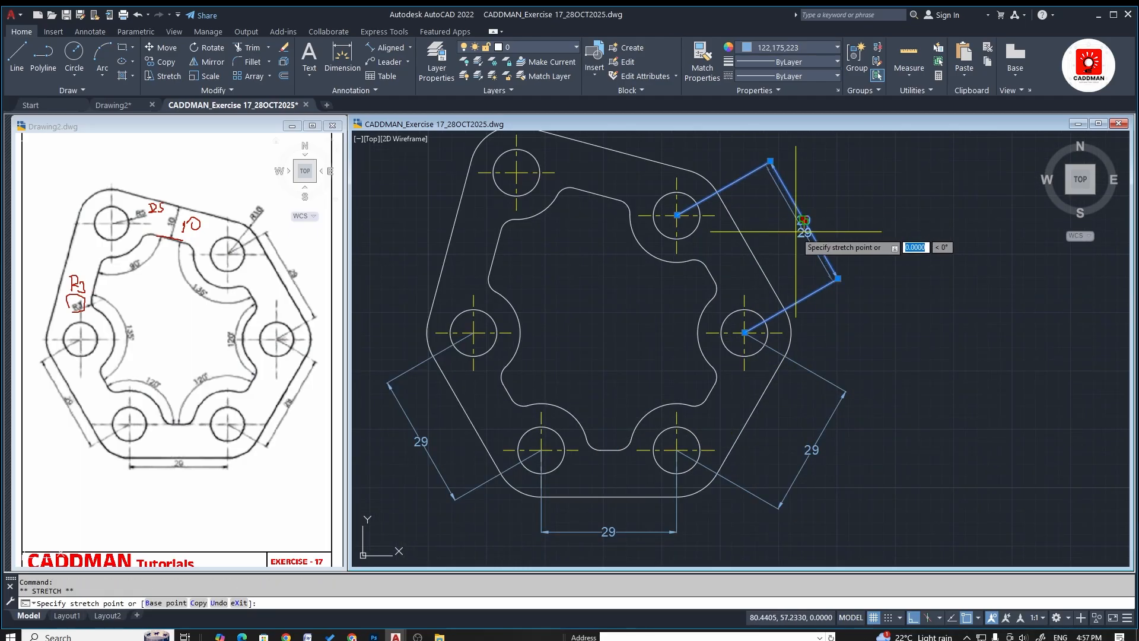
key(Escape)
click(804, 234)
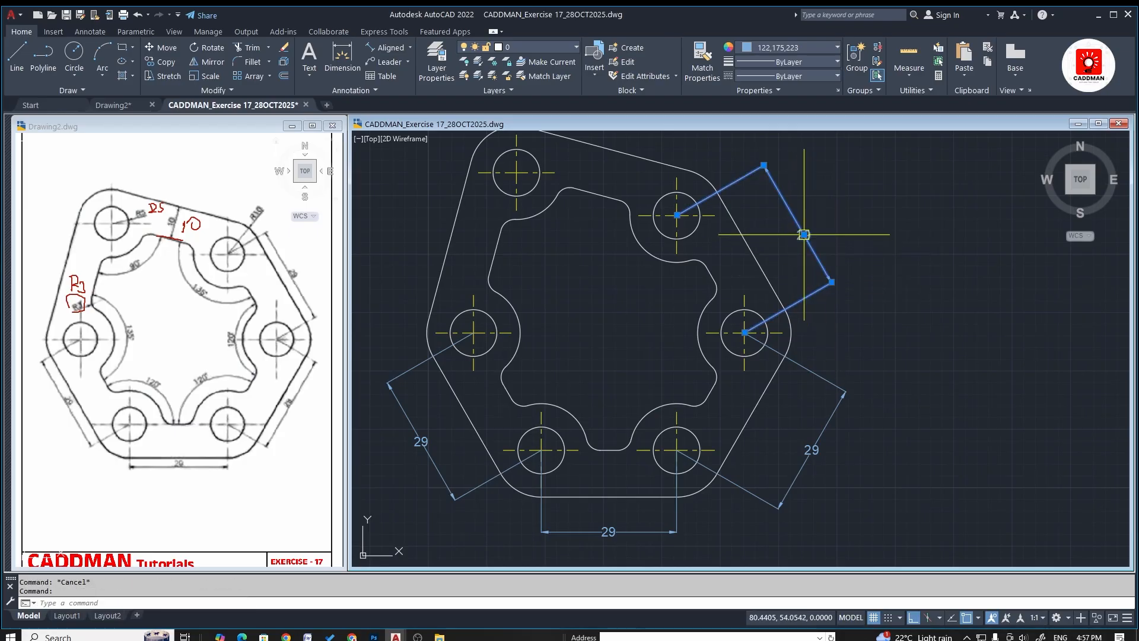
click(804, 235)
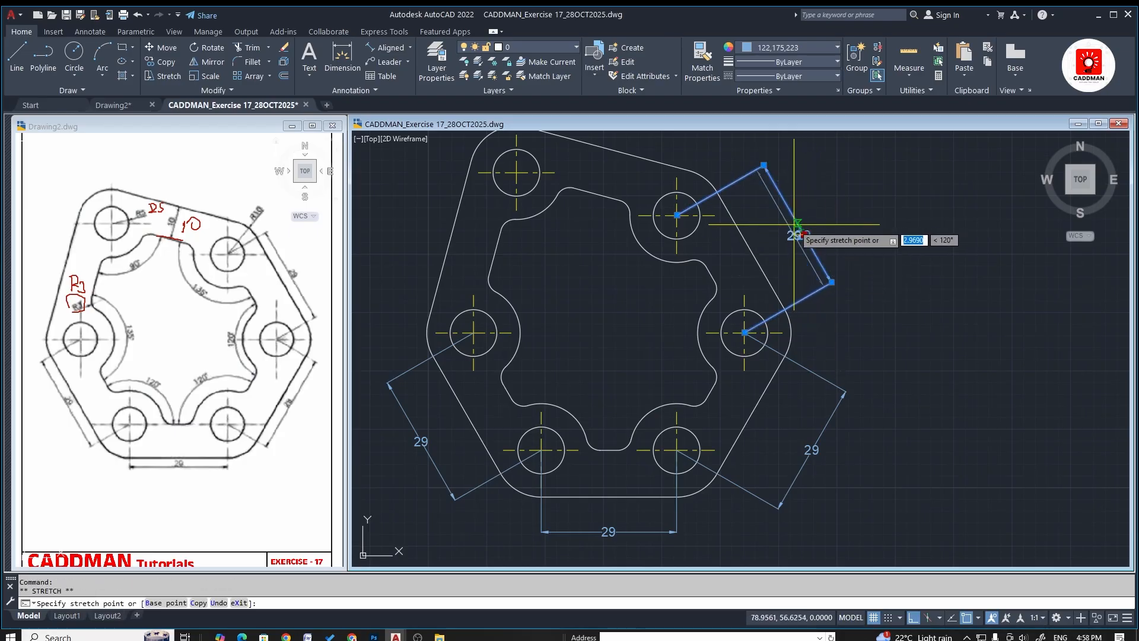
key(Escape)
scroll(813, 282, down, 5)
Move the lower-right aligned dimension closer to the plate's sloping edge
scroll(778, 354, up, 3)
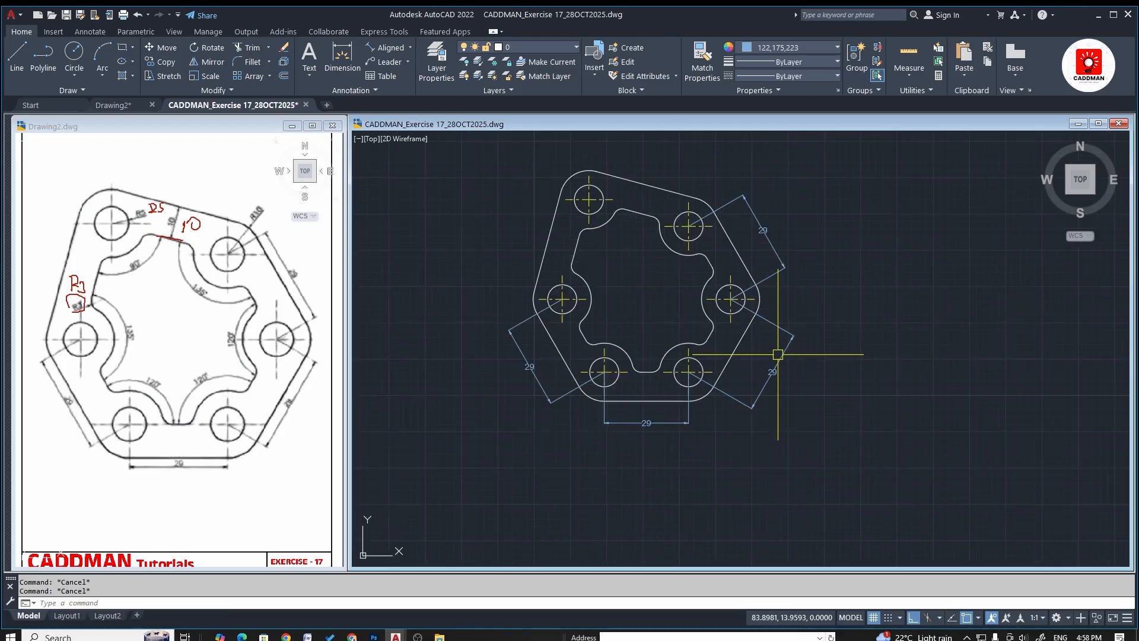
scroll(777, 376, up, 2)
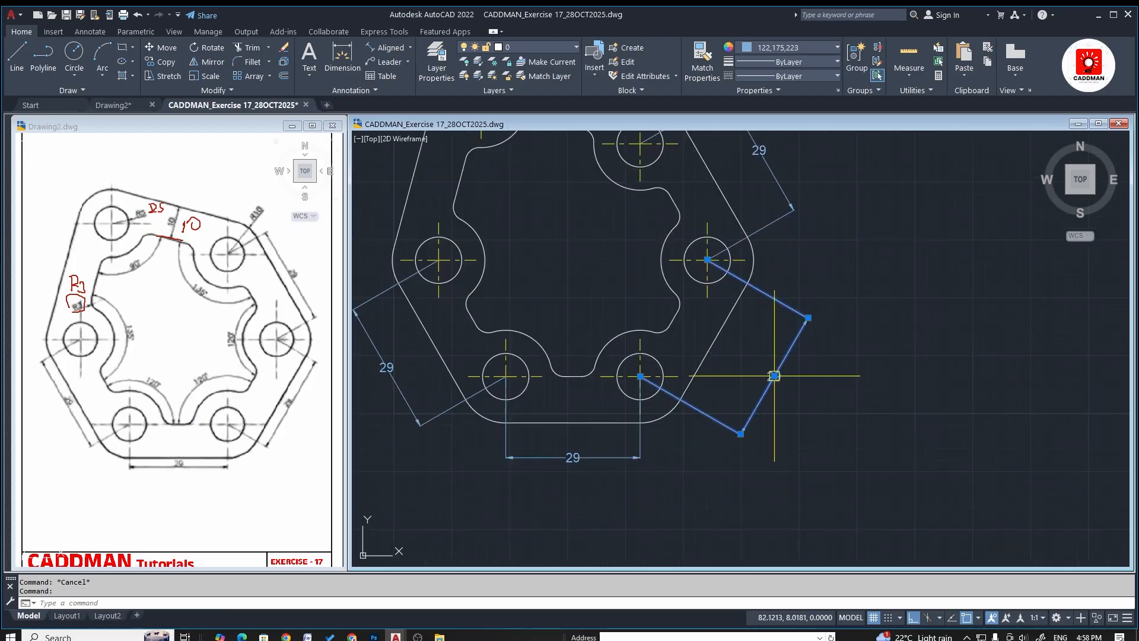
click(774, 376)
click(736, 348)
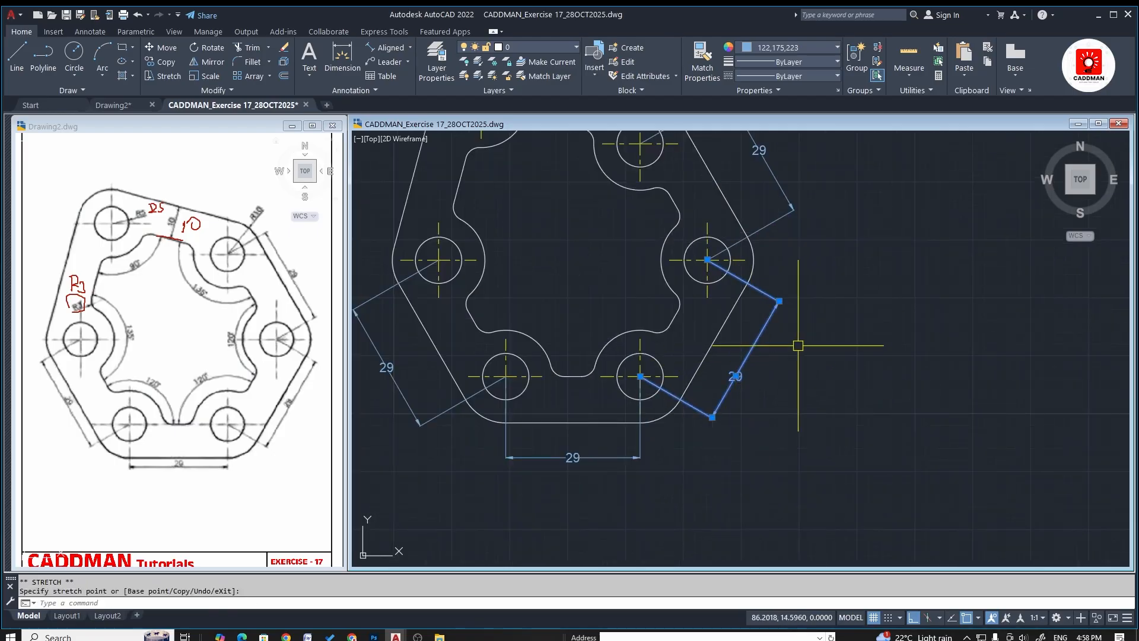
click(574, 458)
key(Escape)
key(Escape)
scroll(733, 424, down, 2)
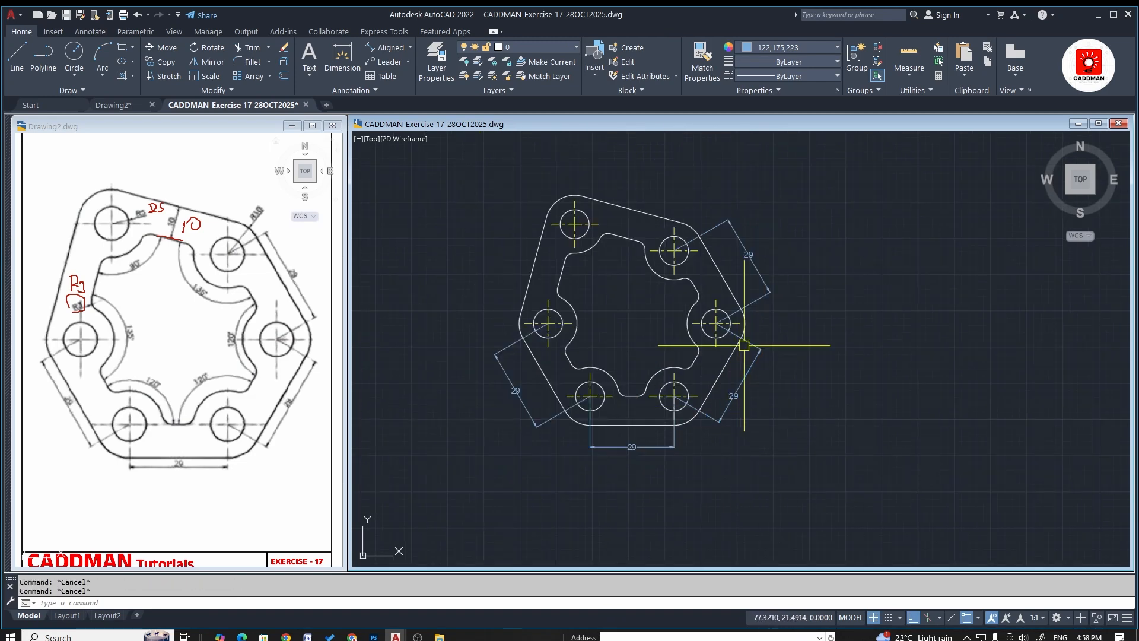
Turn Ortho off and move the upper-right aligned dimension closer to the plate's outer edge
scroll(769, 245, up, 10)
scroll(650, 314, down, 6)
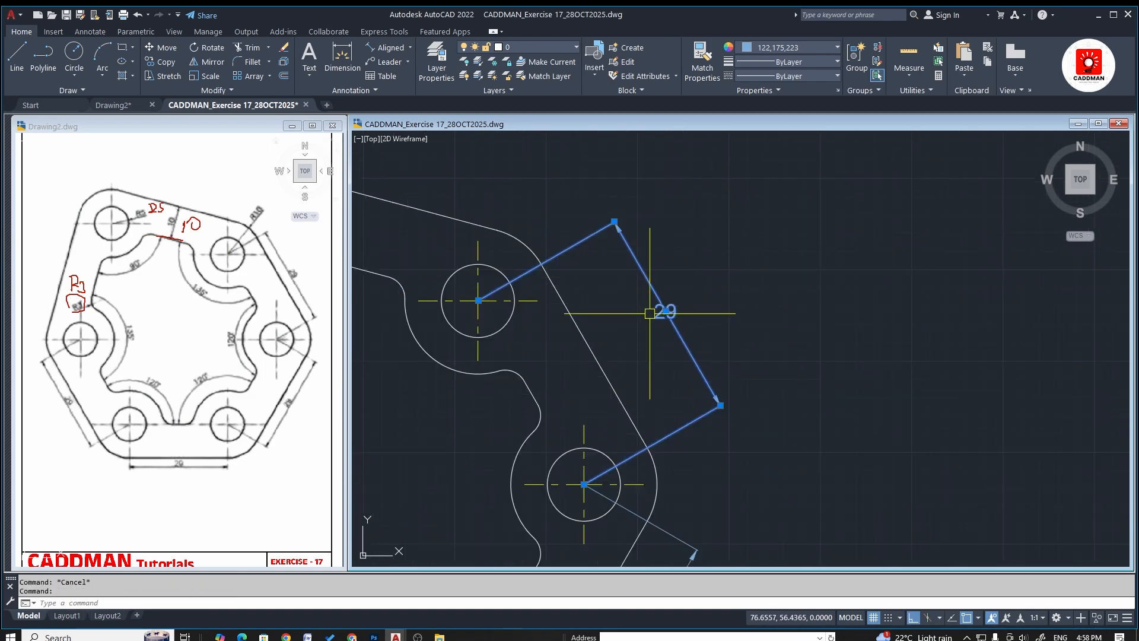
click(667, 311)
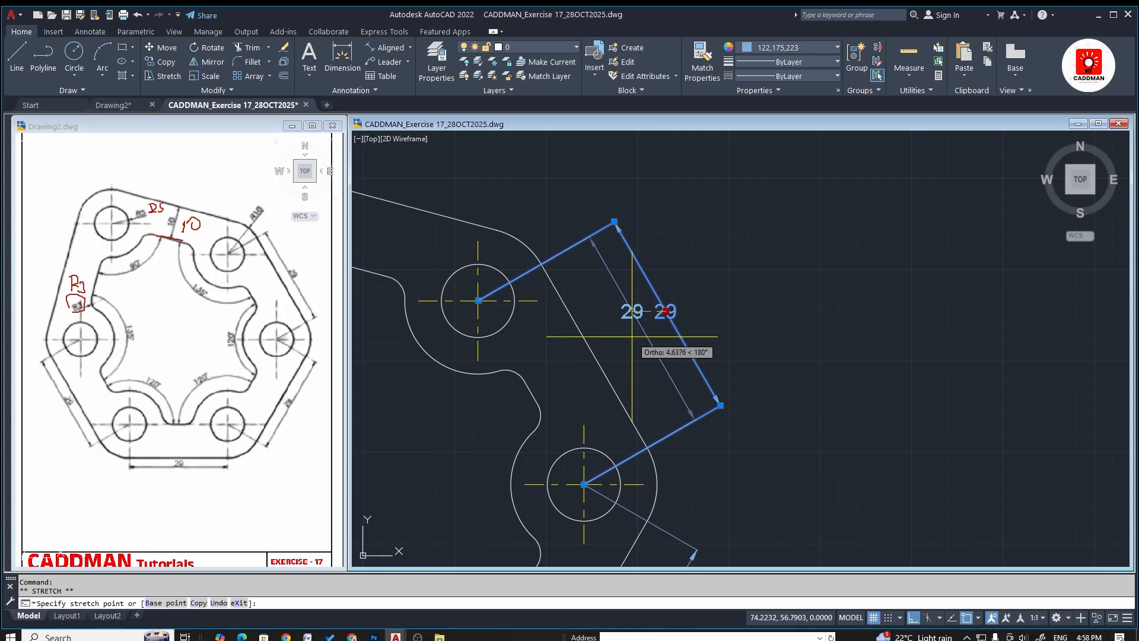
key(F8)
click(633, 330)
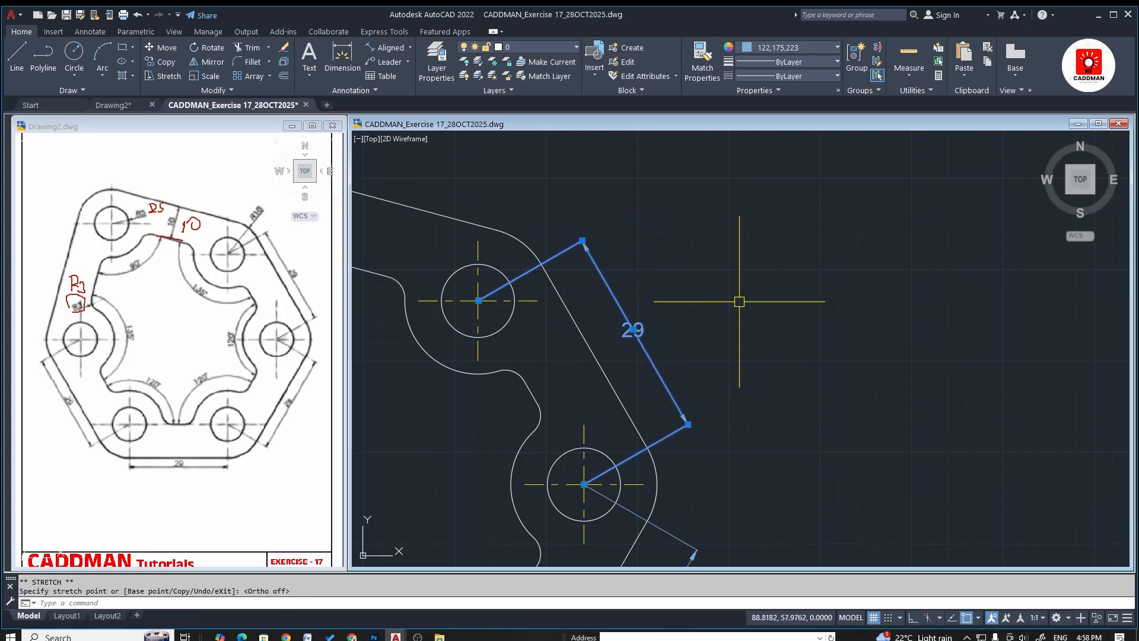
Reposition the lower-right aligned dimension so its text and dimension line sit slightly nearer the plate
scroll(739, 303, down, 8)
scroll(709, 391, up, 3)
click(708, 391)
scroll(709, 392, up, 4)
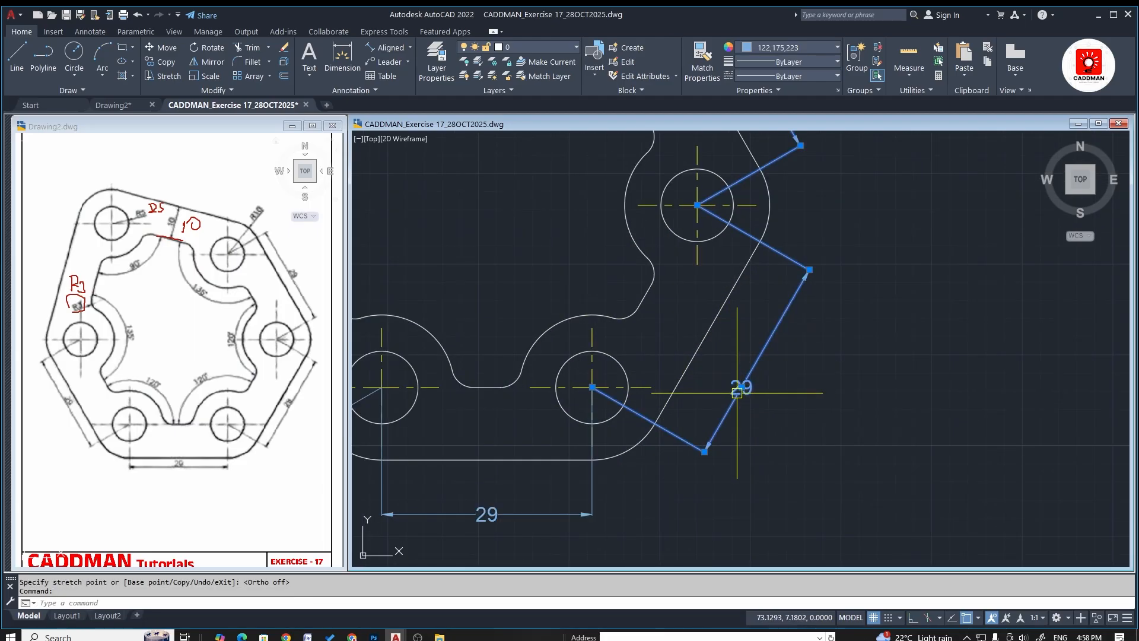
click(750, 355)
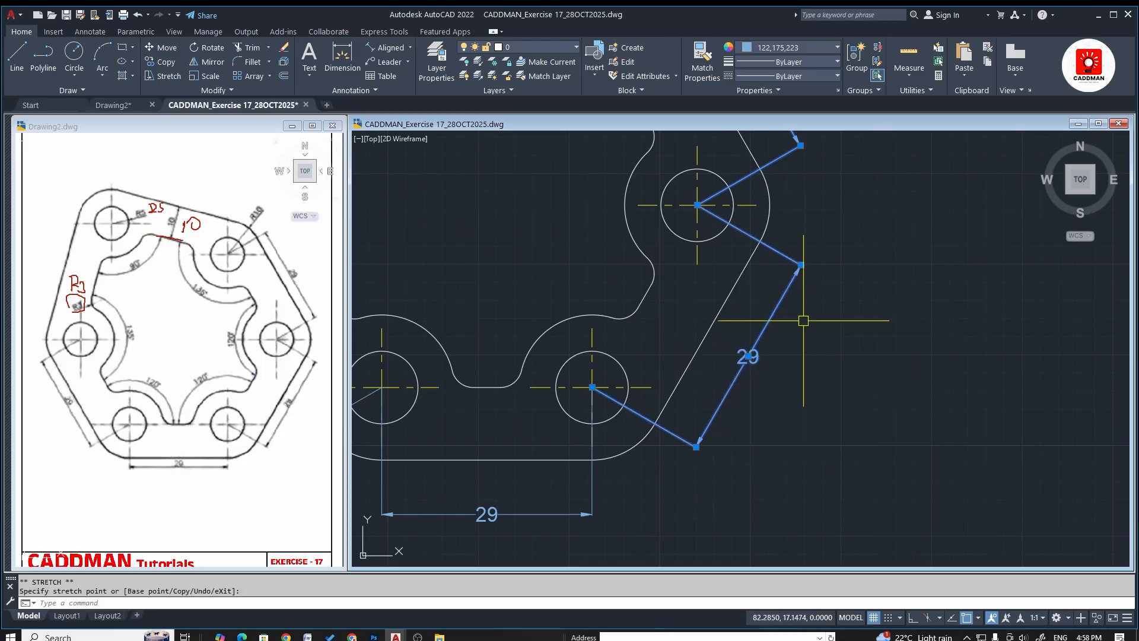
scroll(796, 339, down, 6)
key(Escape)
key(Escape)
Move the lower-left aligned dimension closer to the plate's outer edge
scroll(644, 349, up, 2)
scroll(653, 348, up, 6)
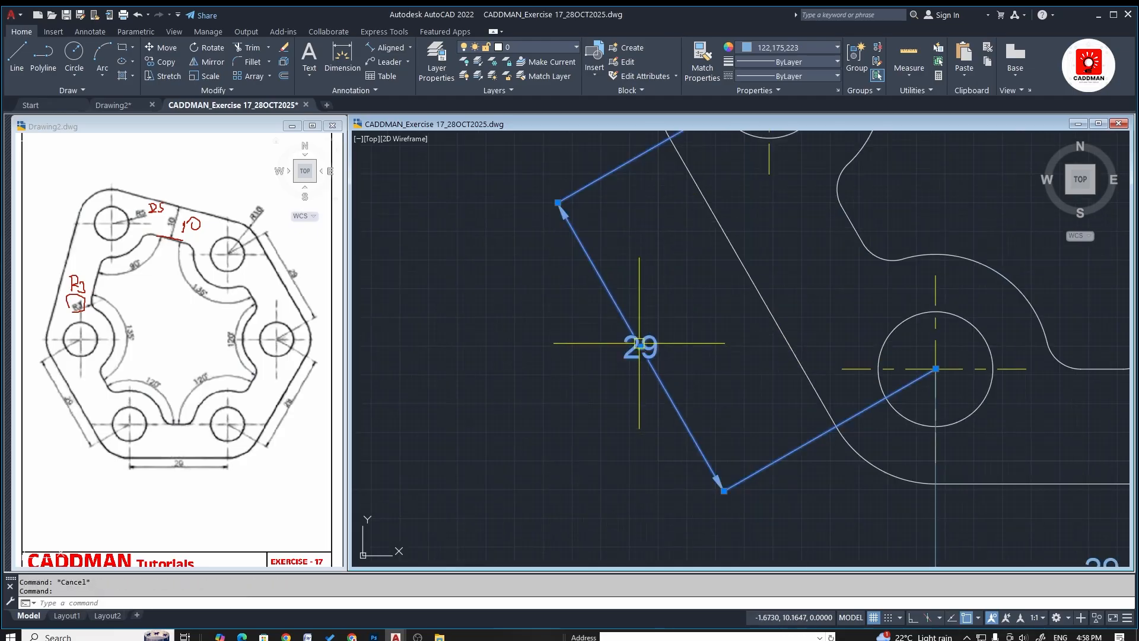
click(641, 347)
click(676, 322)
scroll(564, 362, down, 6)
key(Escape)
key(Escape)
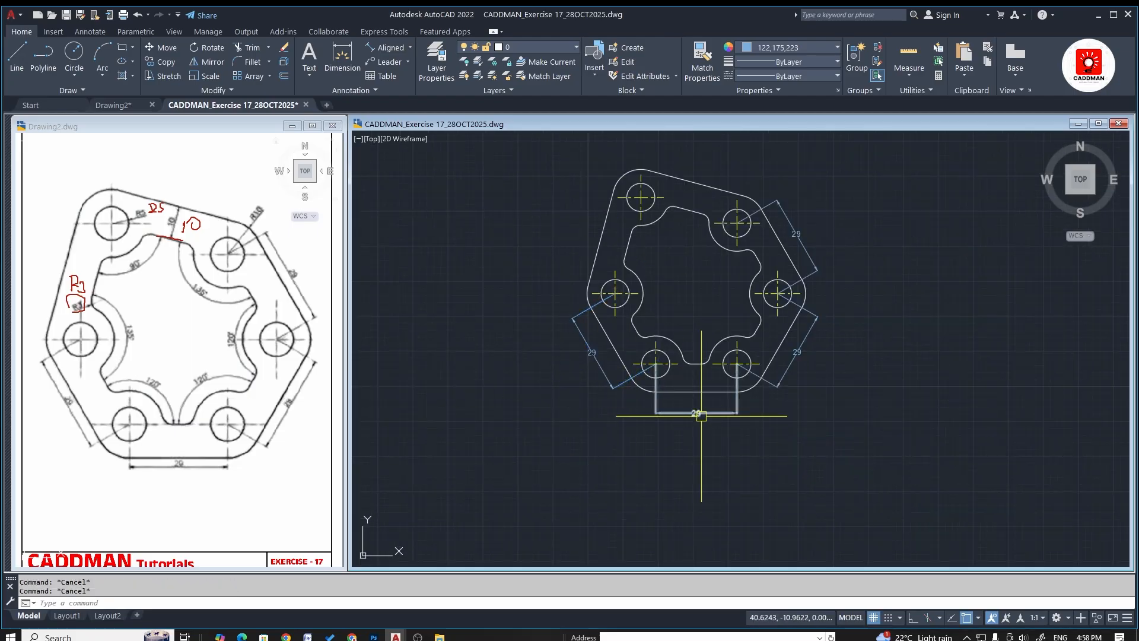
Try to move the bottom horizontal dimension closer to the plate's lower edge
scroll(700, 415, up, 4)
click(698, 412)
click(693, 412)
click(694, 397)
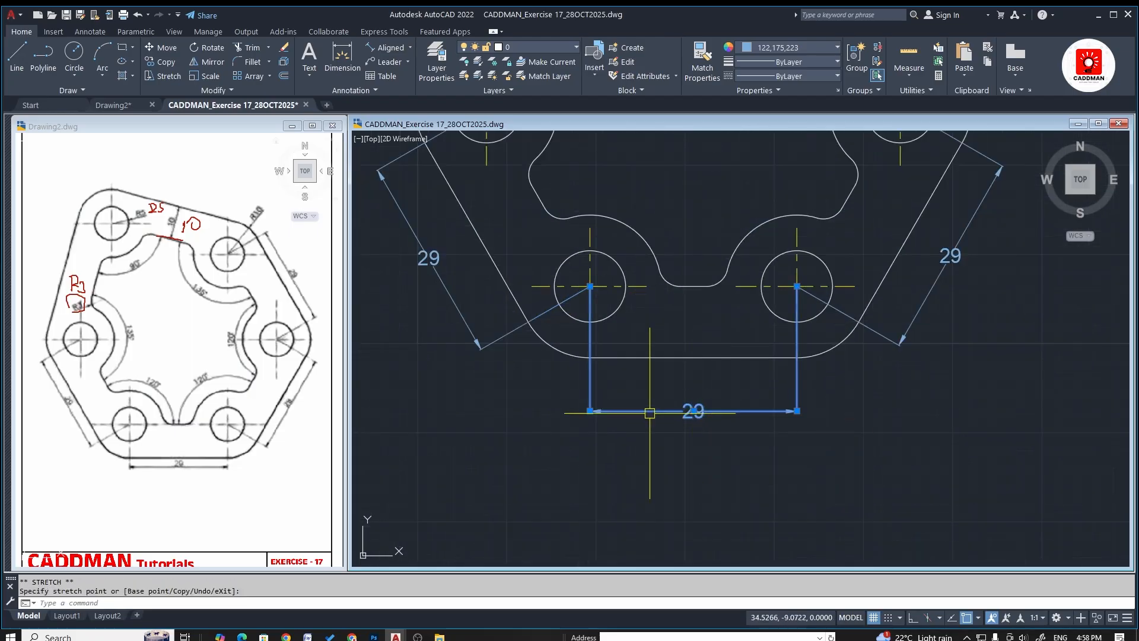
scroll(648, 426, down, 4)
key(Escape)
key(Escape)
Add an angular dimension between the upper-left and top straight inner edges, placed inside the opening around the upper-left hole
scroll(733, 333, down, 3)
scroll(669, 311, up, 3)
scroll(647, 368, down, 3)
scroll(647, 368, up, 4)
scroll(578, 345, up, 2)
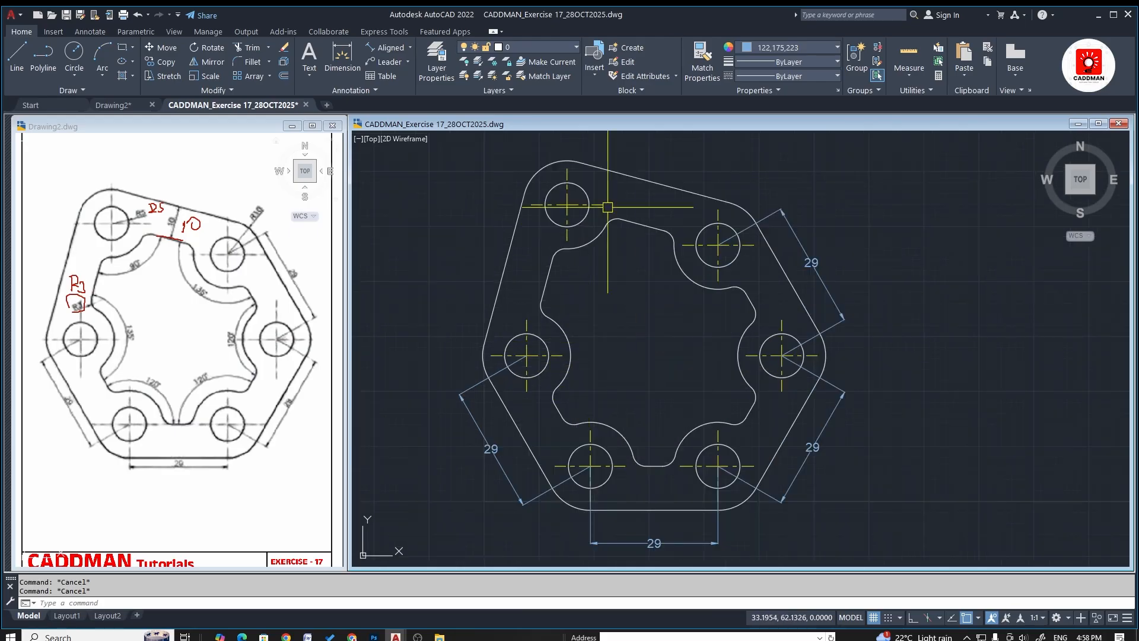
click(410, 47)
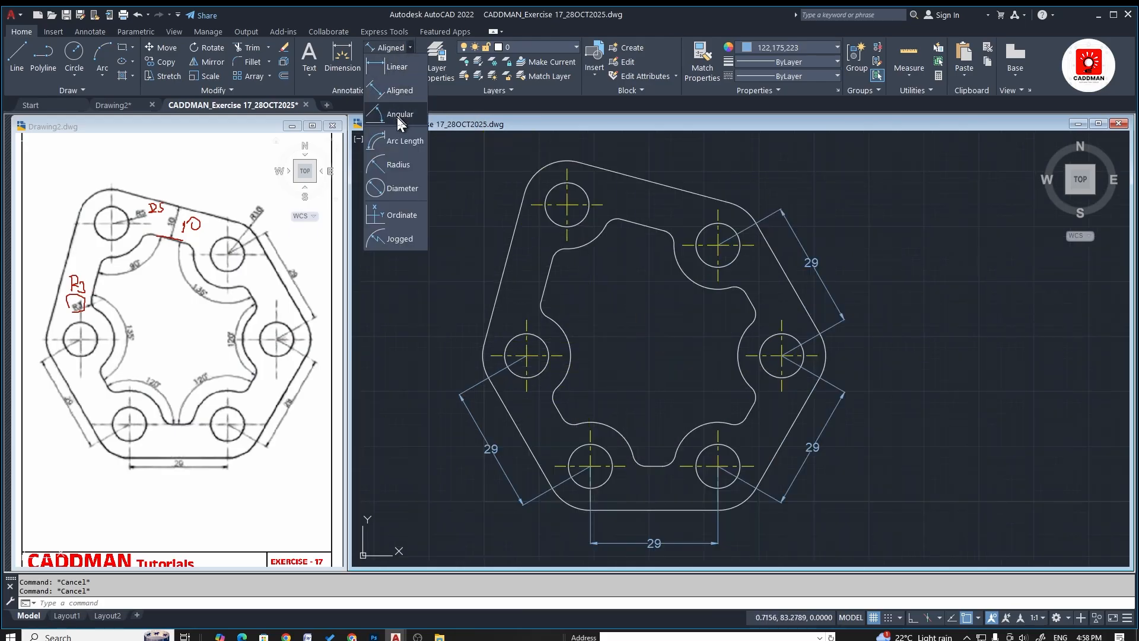
click(397, 115)
click(550, 269)
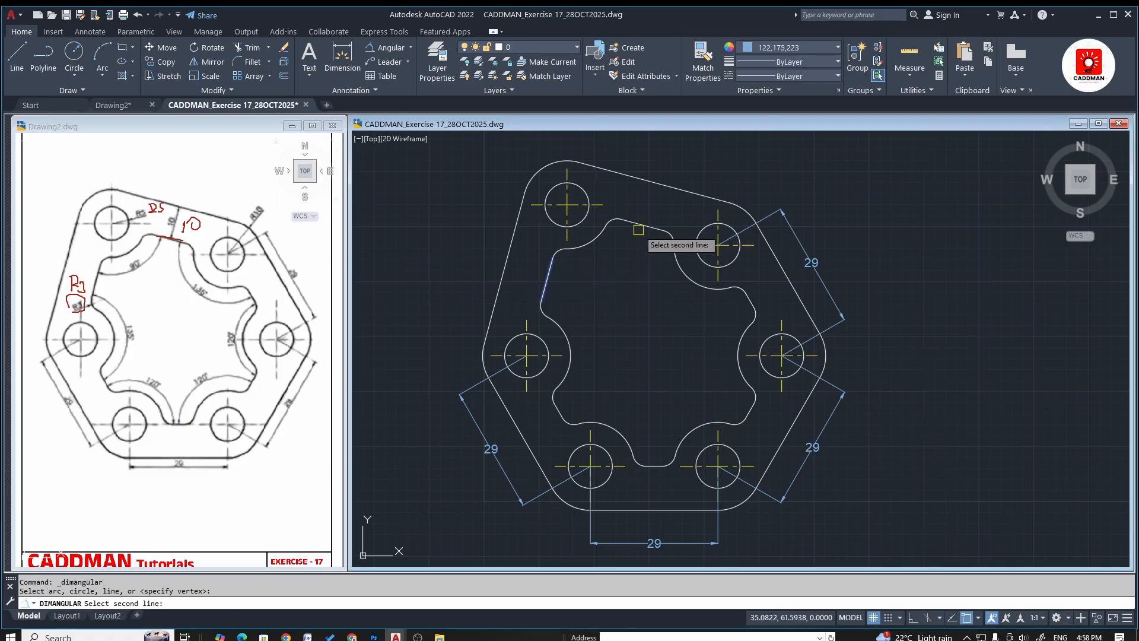
click(639, 226)
scroll(609, 261, up, 2)
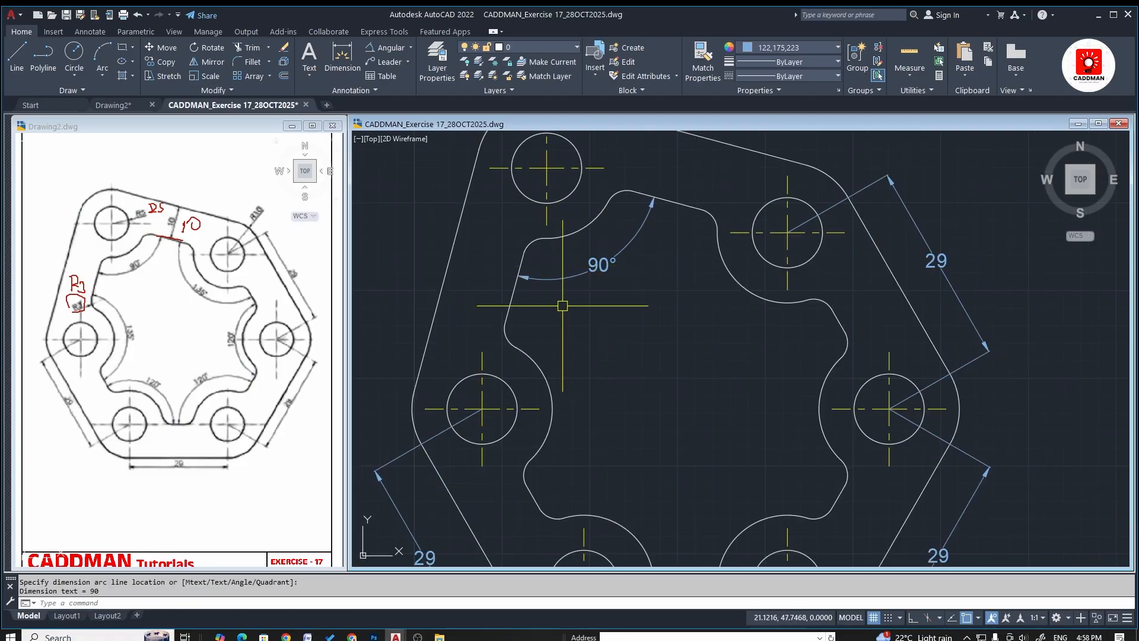
Add an angular dimension between the top and upper-right straight inner edges, with its arc following the upper-right hole's scallop
scroll(518, 294, down, 2)
scroll(641, 287, up, 2)
key(space)
click(600, 208)
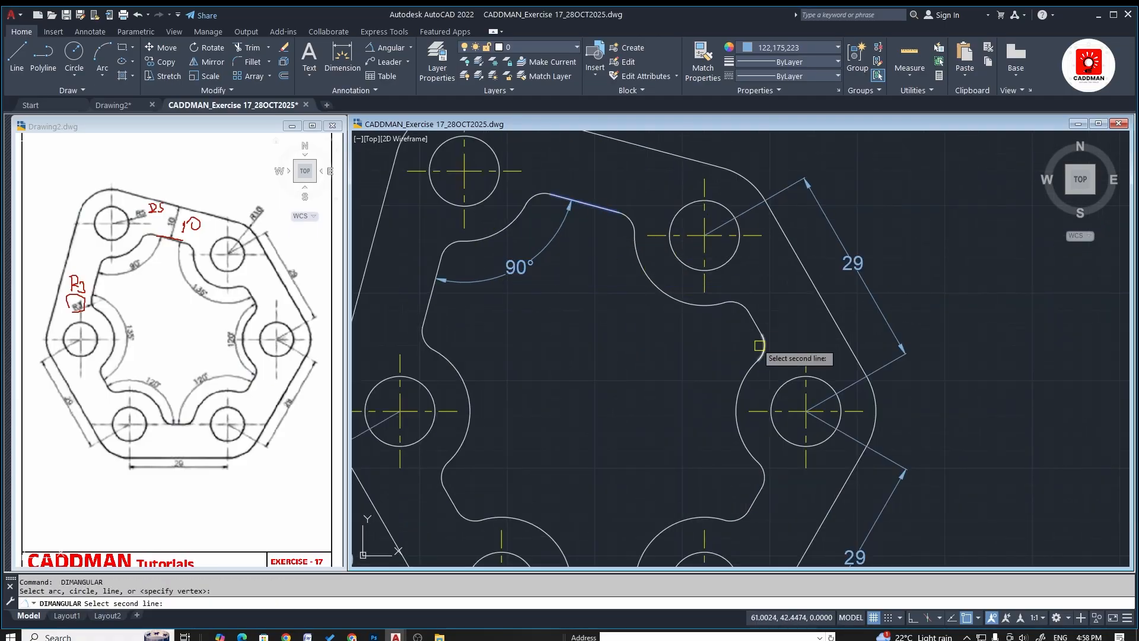
click(760, 345)
scroll(670, 347, up, 2)
scroll(673, 341, down, 2)
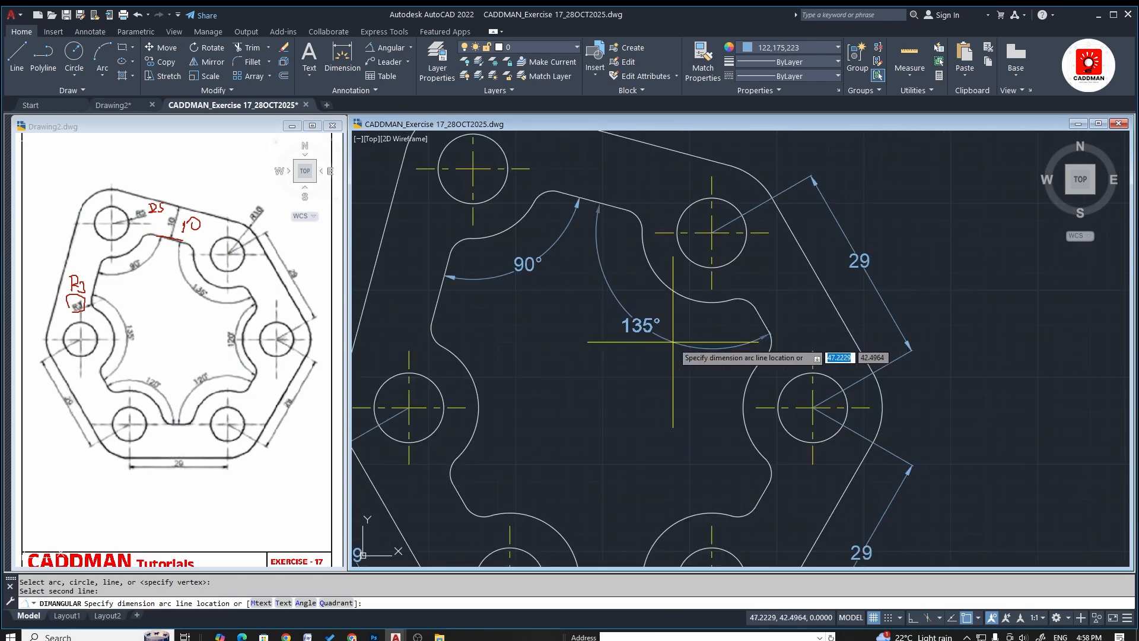
click(682, 342)
key(Escape)
Add an angular dimension between the two short inner edges above and below the right hole, placed just inside its scallop
scroll(682, 338, down, 2)
scroll(693, 410, up, 2)
key(space)
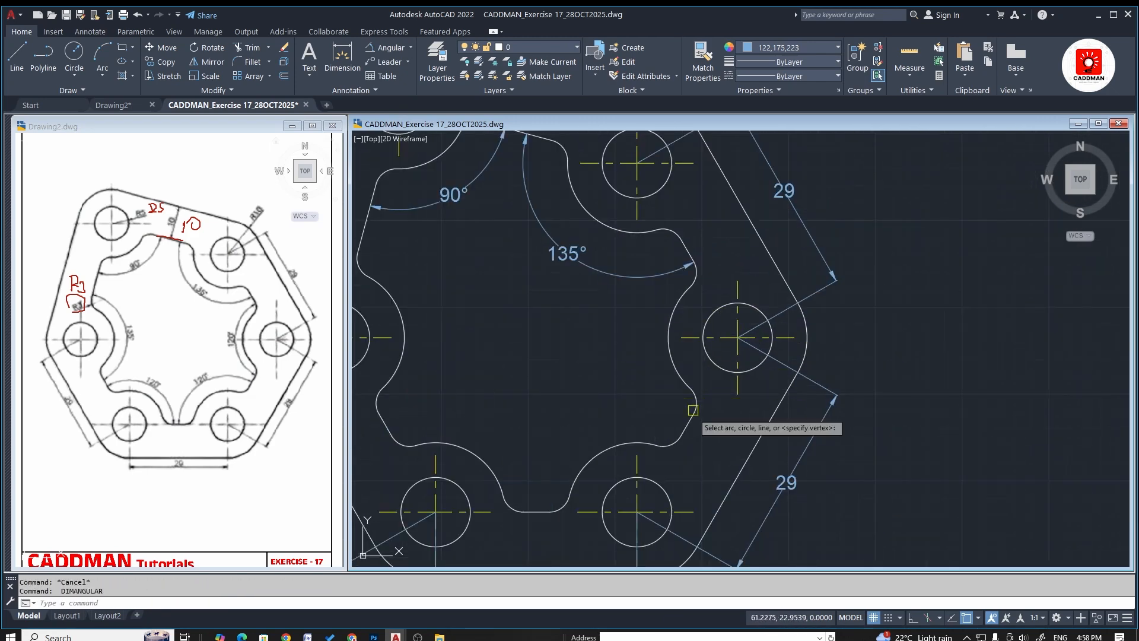
click(687, 422)
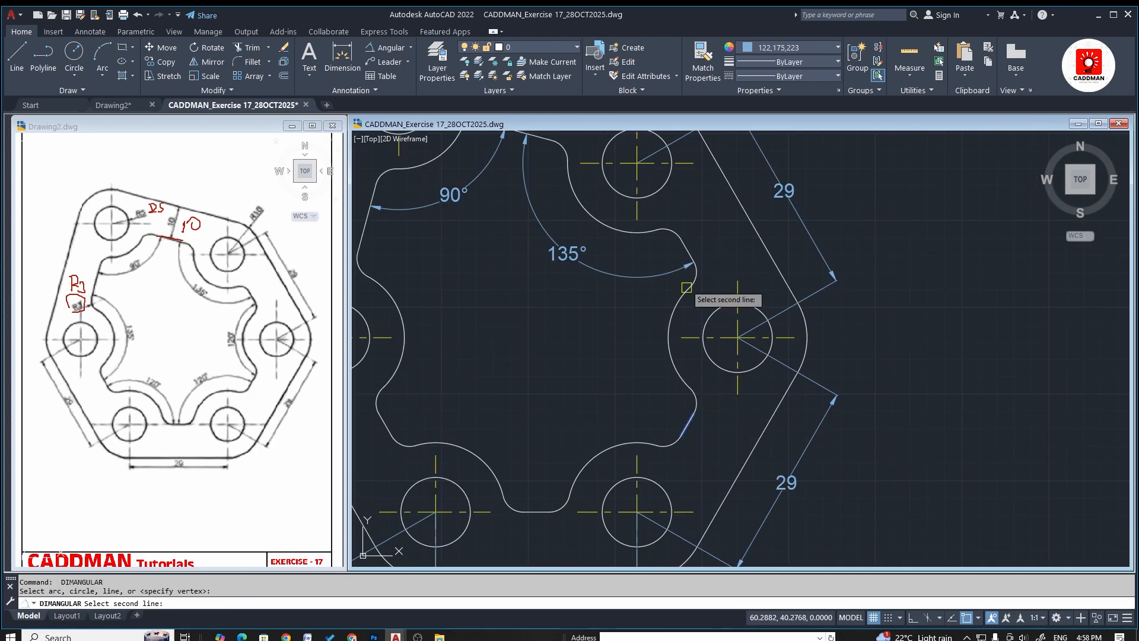
click(693, 254)
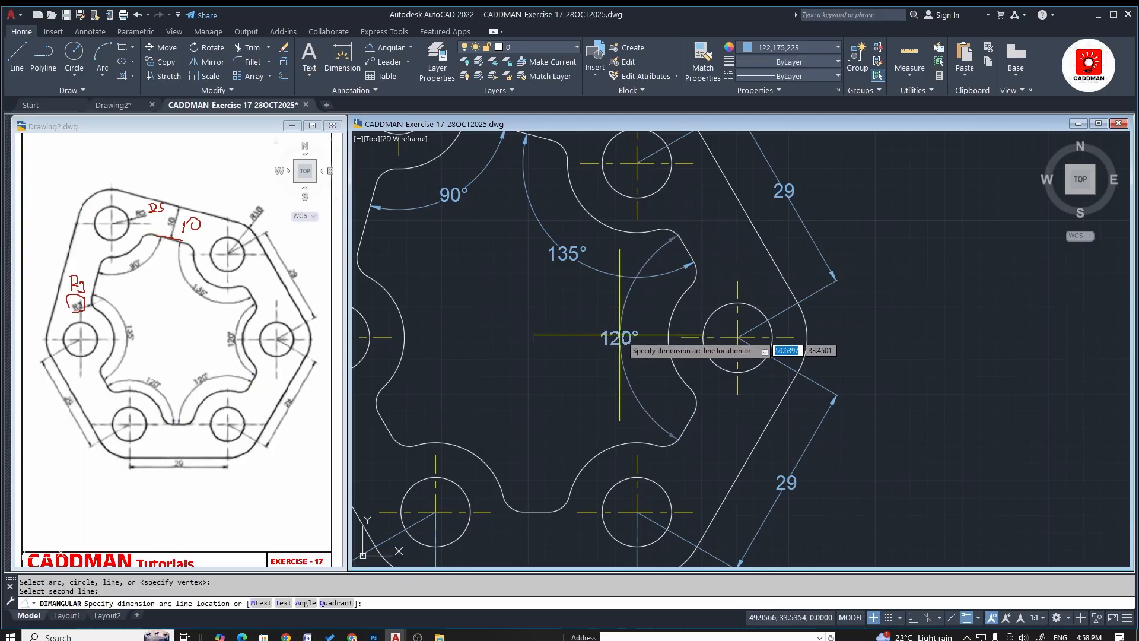
click(652, 341)
Move the angular dimension around the upper-right hole slightly closer to its scallop
click(573, 245)
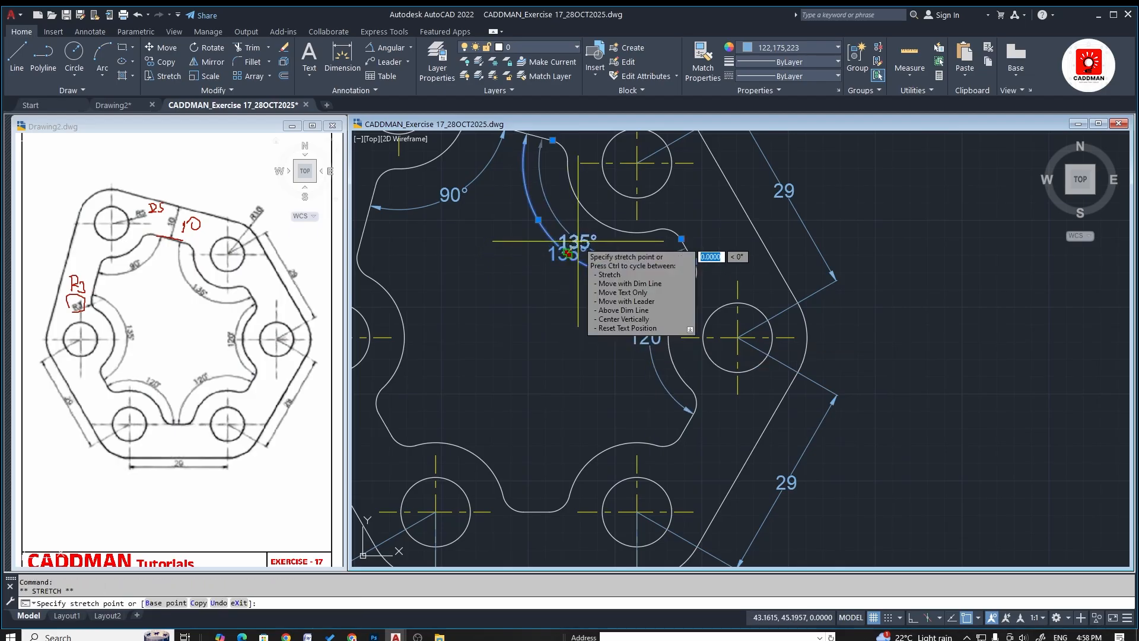
click(568, 253)
scroll(603, 265, up, 3)
scroll(500, 276, down, 3)
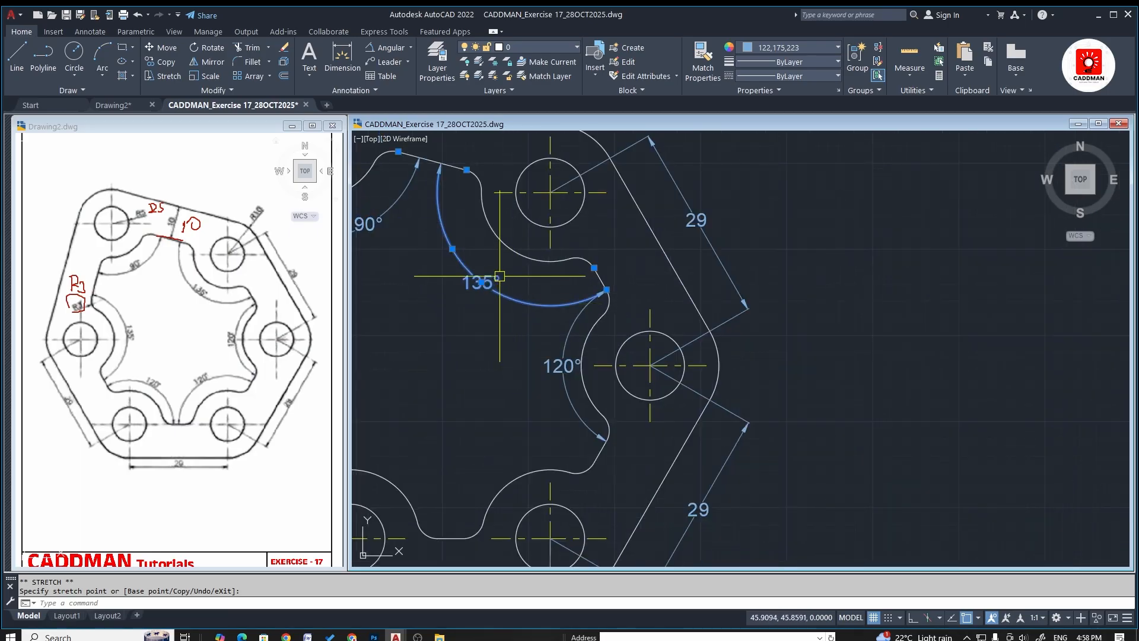
click(481, 282)
key(Escape)
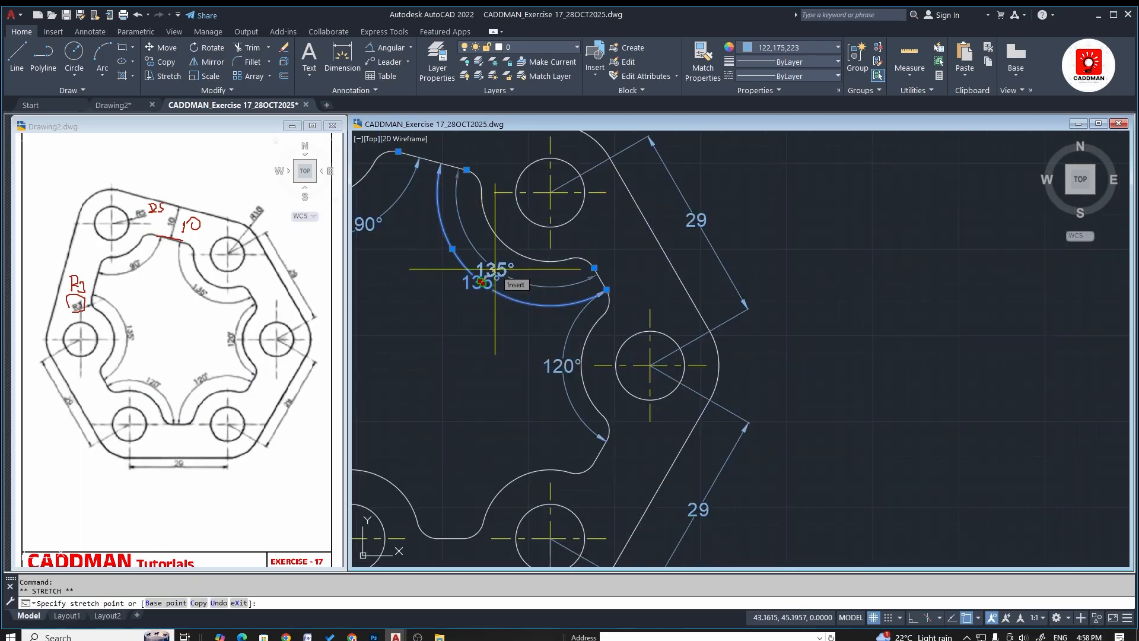
scroll(490, 285, up, 4)
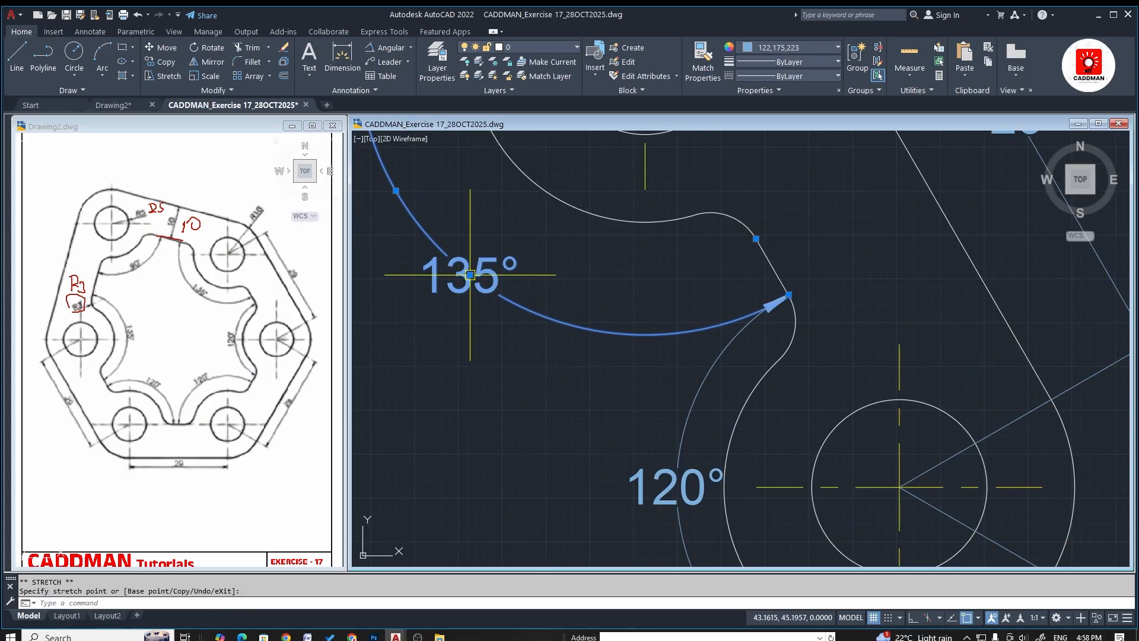
click(481, 281)
right_click(478, 259)
key(Escape)
key(Escape)
scroll(707, 387, down, 4)
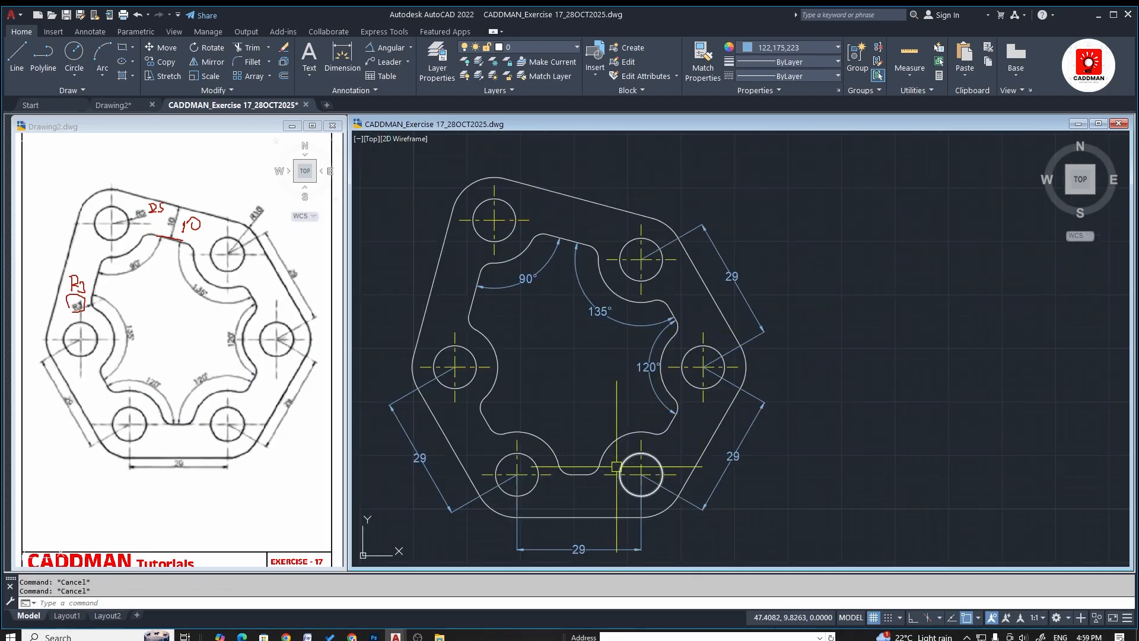
Add an angular dimension between the bottom and lower-right straight inner edges, placed just above the lower-right hole's scallop
click(391, 48)
click(578, 474)
scroll(602, 480, up, 4)
click(741, 356)
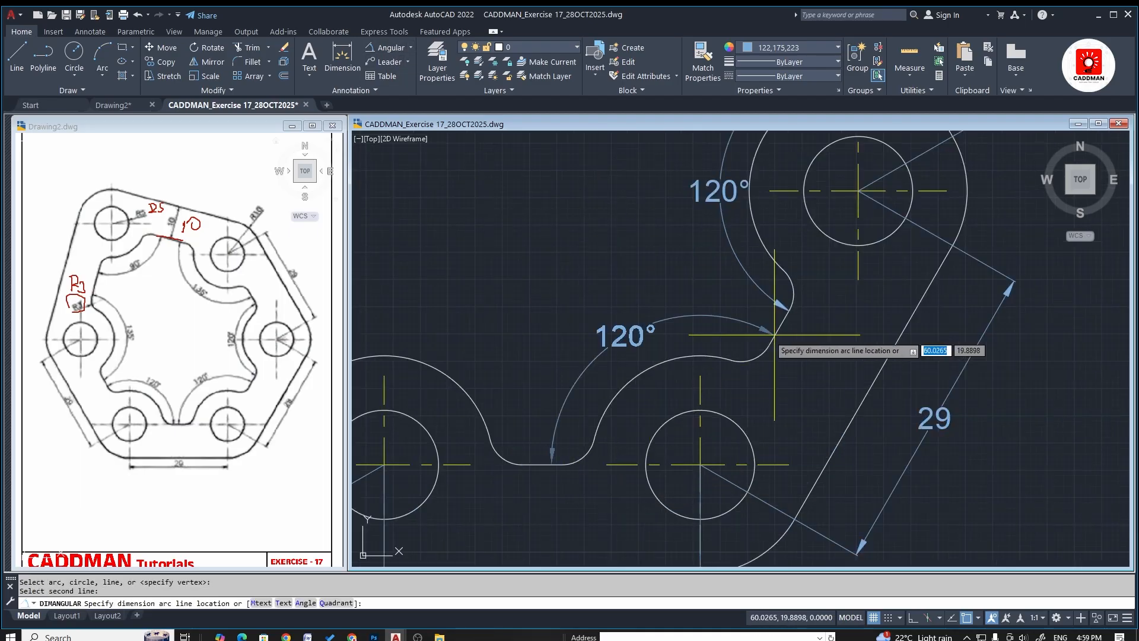
click(638, 315)
scroll(784, 370, down, 2)
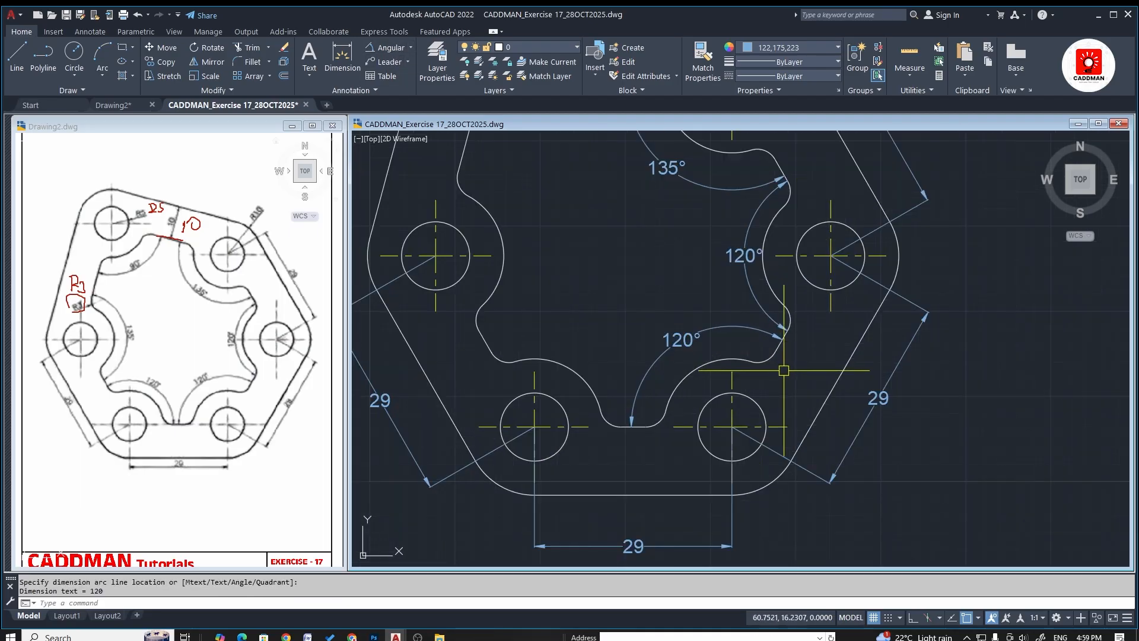
Add an angular dimension between the lower-left and bottom straight inner edges, placed just above the lower-left hole's scallop
key(Return)
click(492, 346)
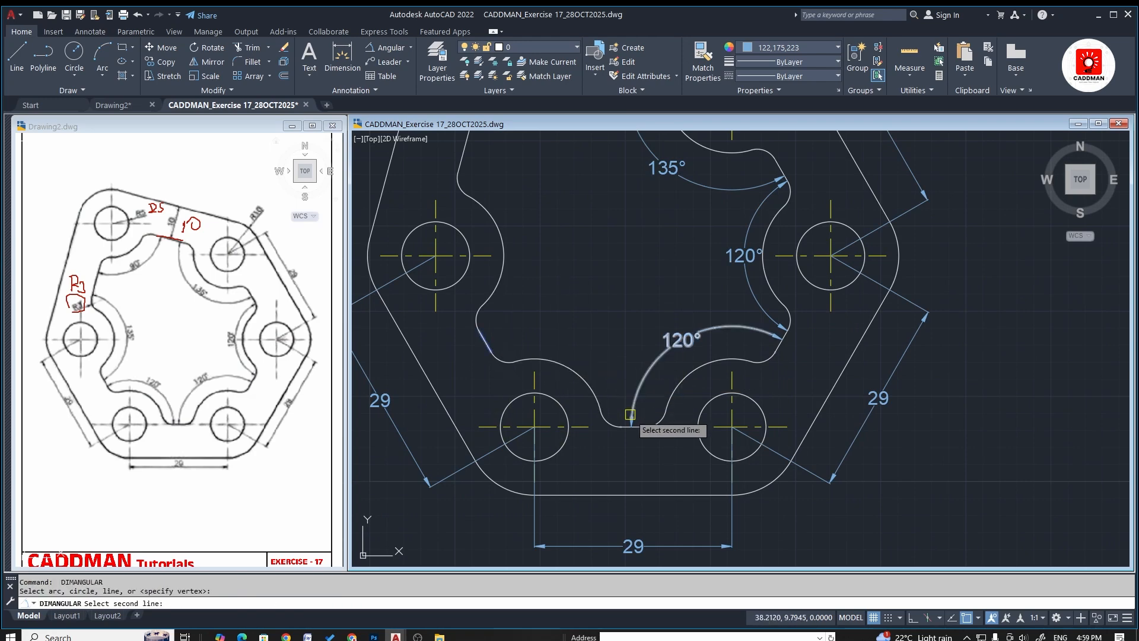
scroll(622, 428, up, 3)
click(622, 432)
scroll(622, 432, down, 3)
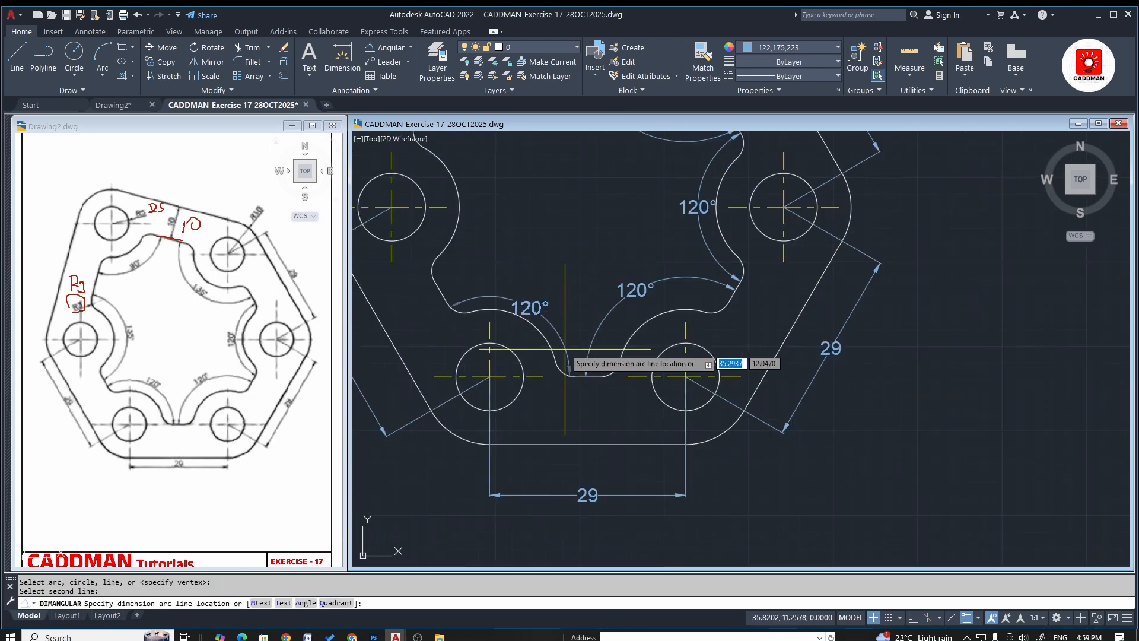
click(579, 319)
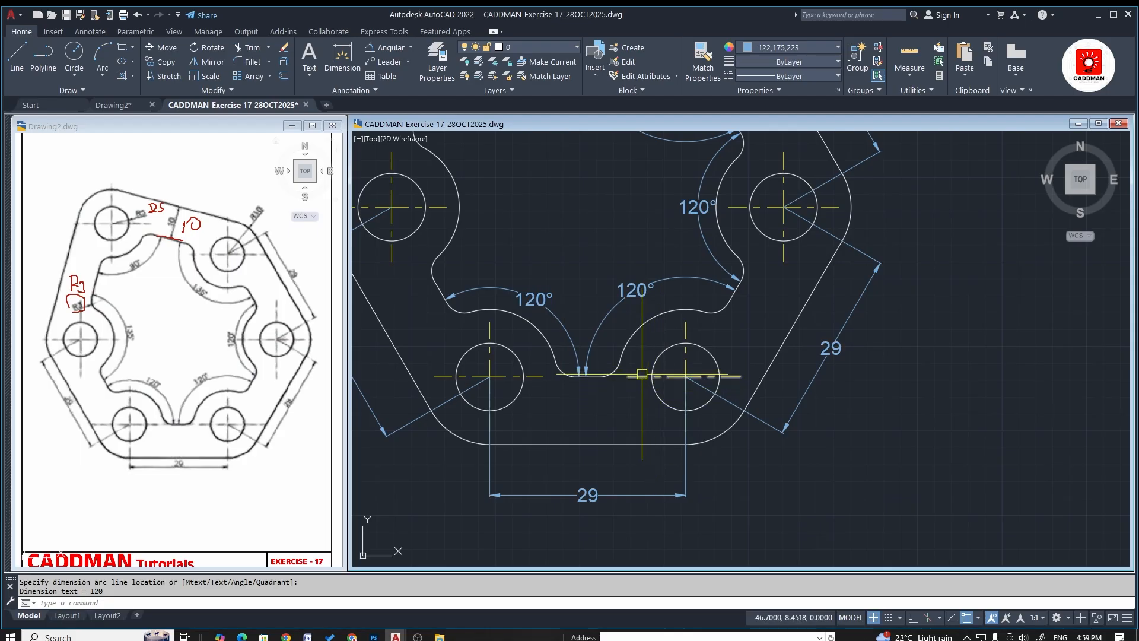
Add an angular dimension between the two short inner edges above and below the left hole, placed just inside its scallop
key(Return)
scroll(642, 374, down, 3)
scroll(475, 373, up, 5)
click(430, 354)
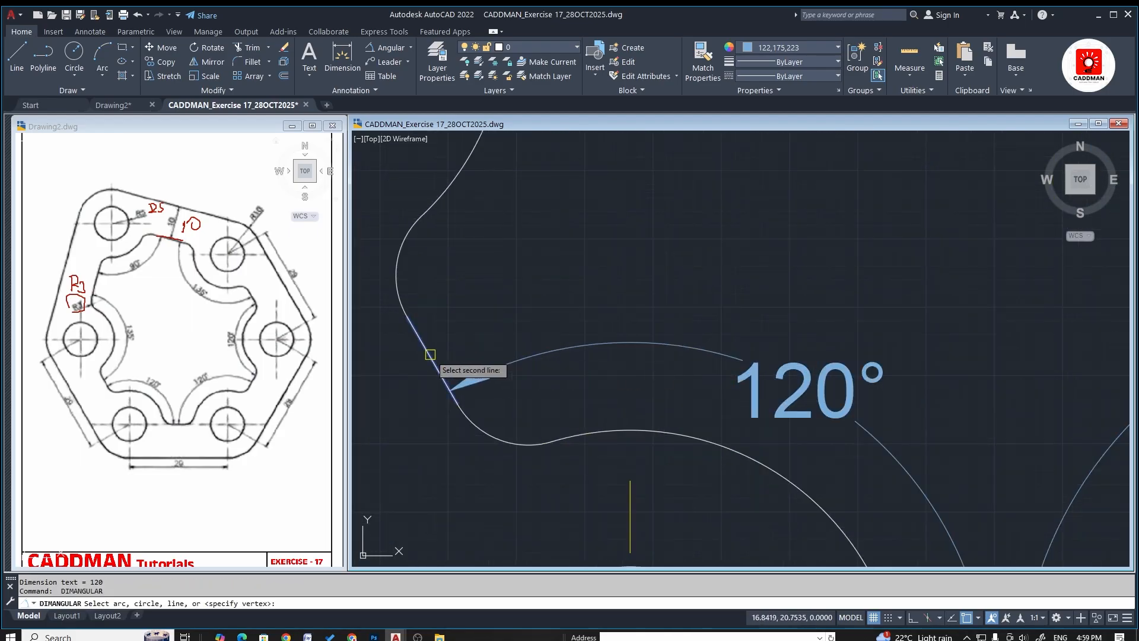
scroll(430, 355, down, 3)
scroll(521, 287, up, 5)
click(521, 283)
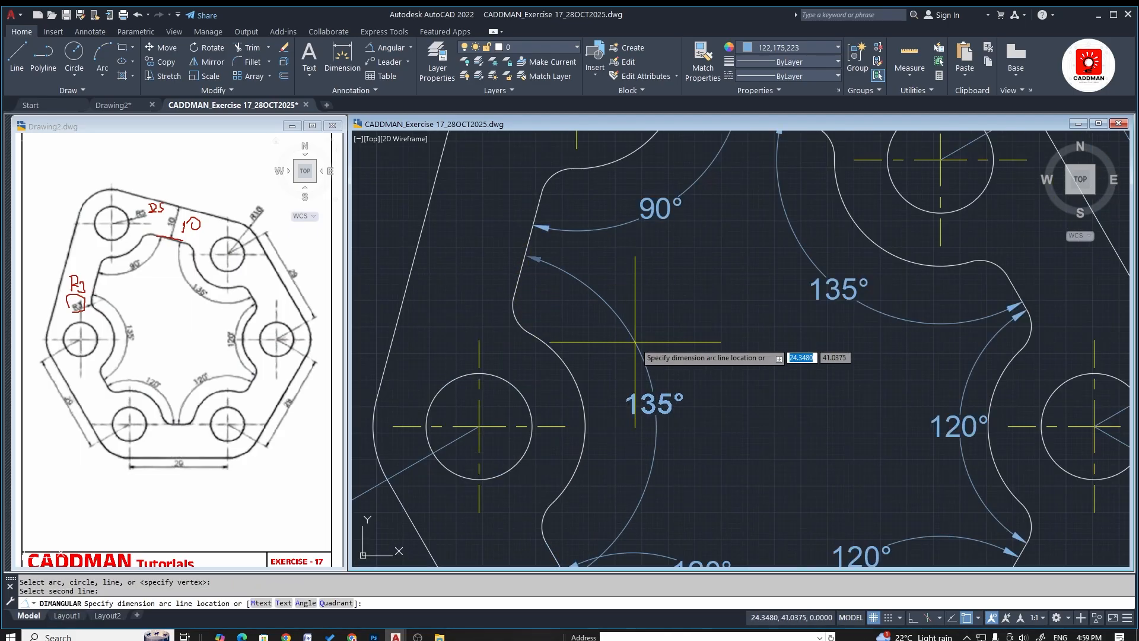
click(613, 340)
key(Escape)
key(Escape)
scroll(619, 342, down, 4)
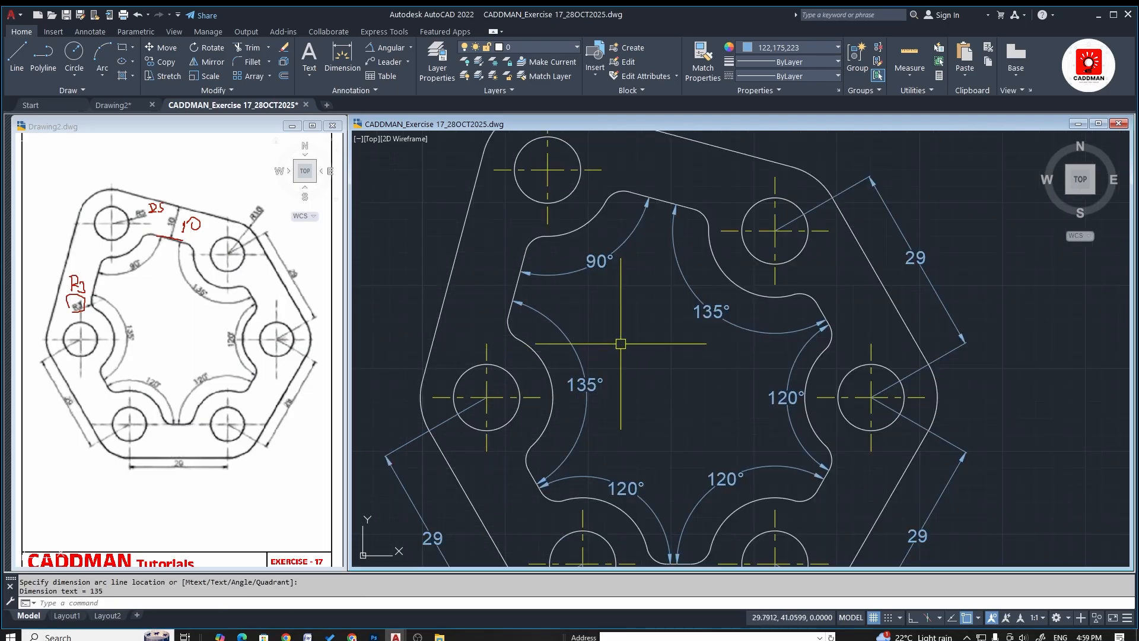
scroll(656, 350, down, 2)
scroll(666, 356, up, 5)
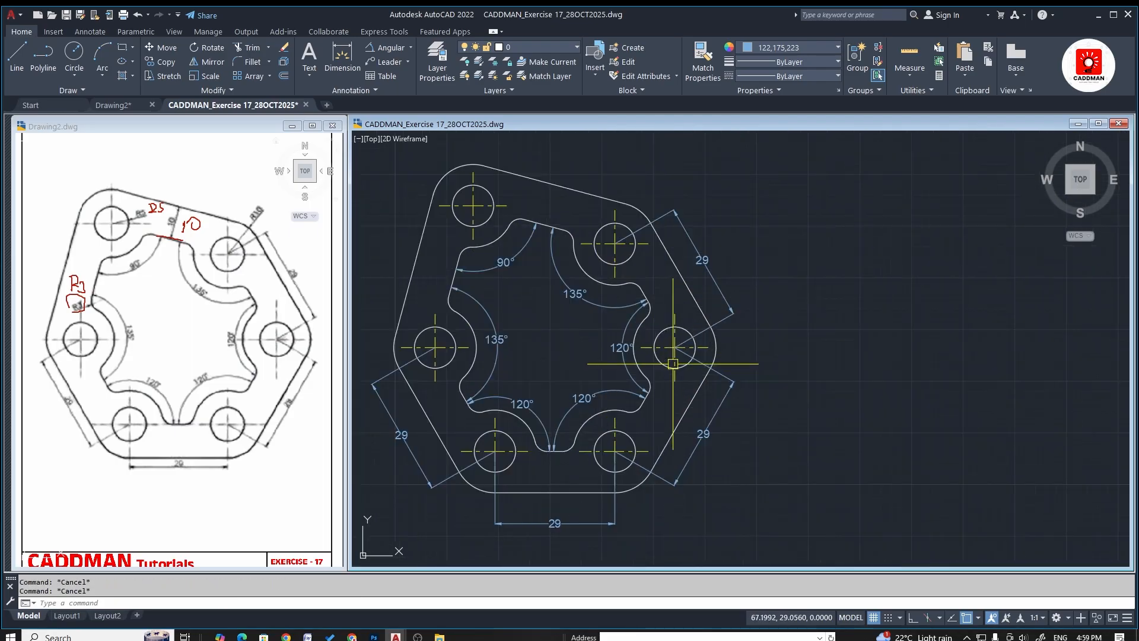
scroll(727, 358, down, 3)
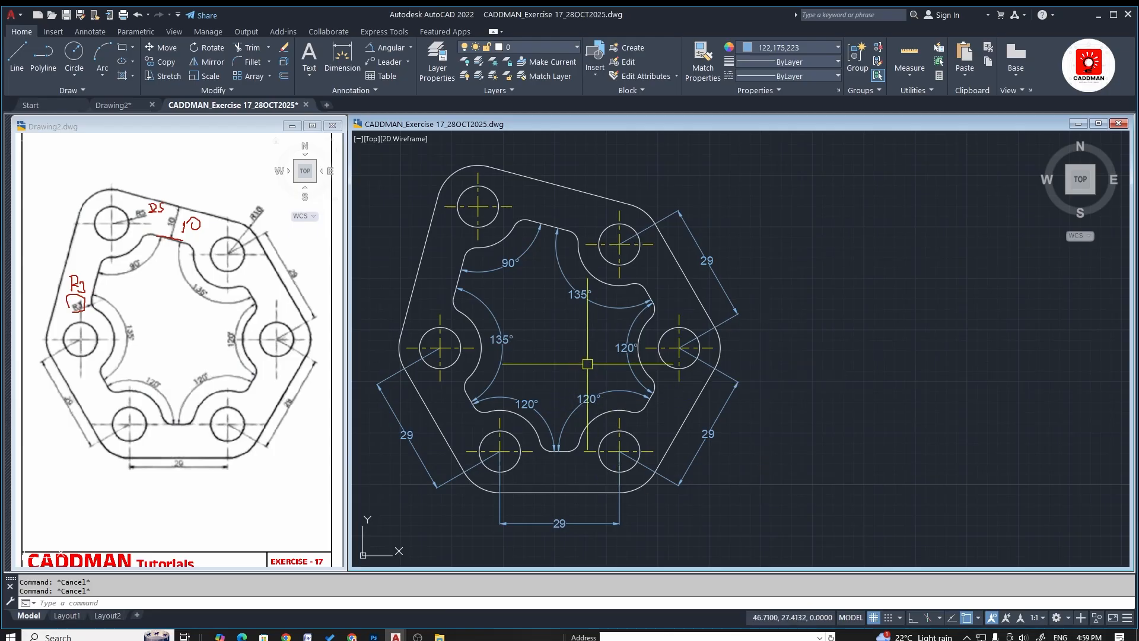
Set the precision of the upper-left hole's angular dimension to six decimals and the upper-right hole's angular dimension to five decimals
right_click(525, 255)
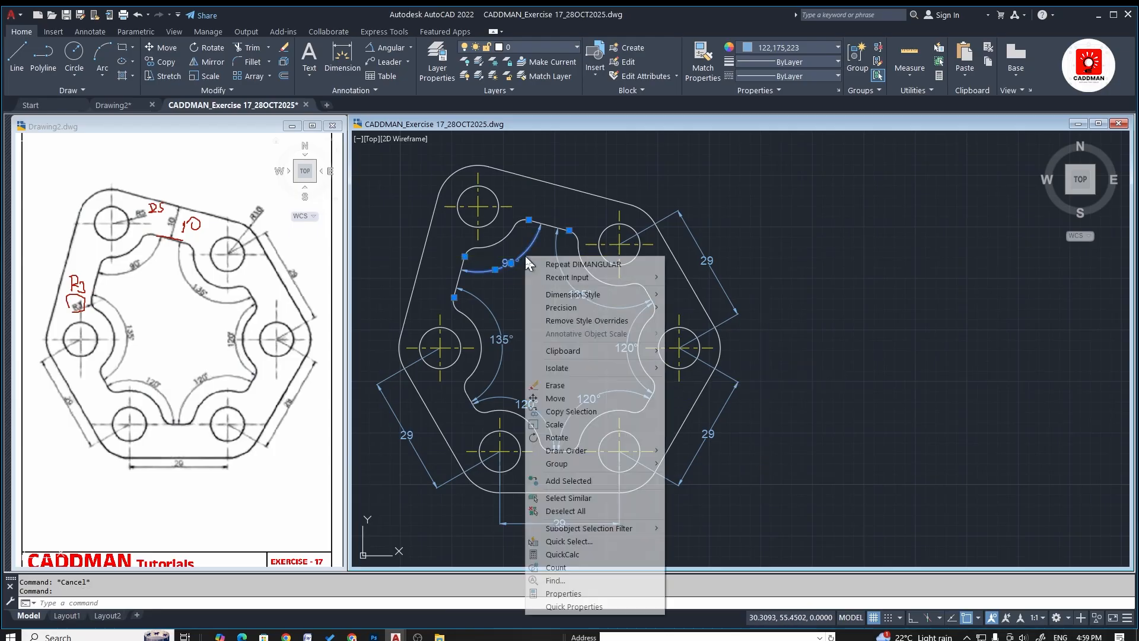
mouse_move(610, 310)
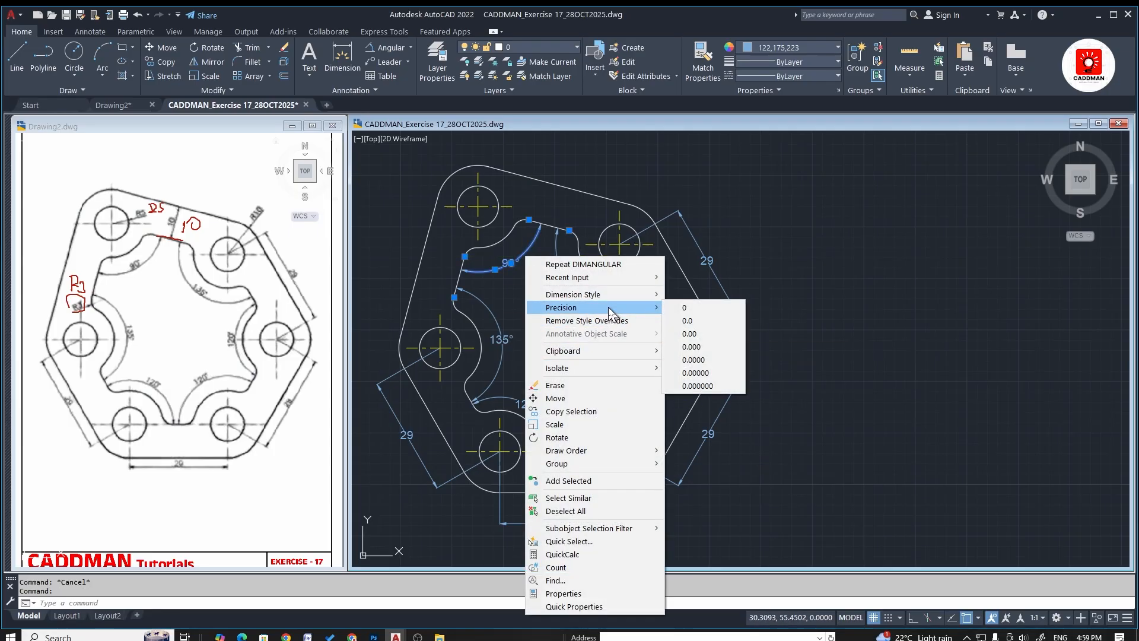
click(695, 372)
click(578, 295)
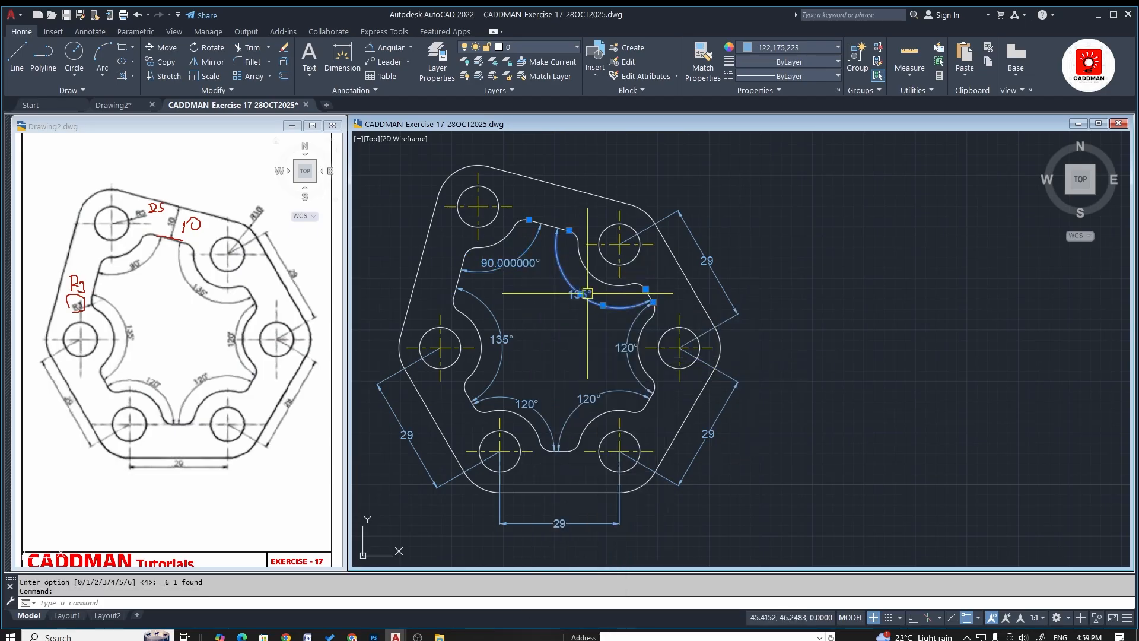
right_click(587, 271)
mouse_move(673, 326)
click(763, 386)
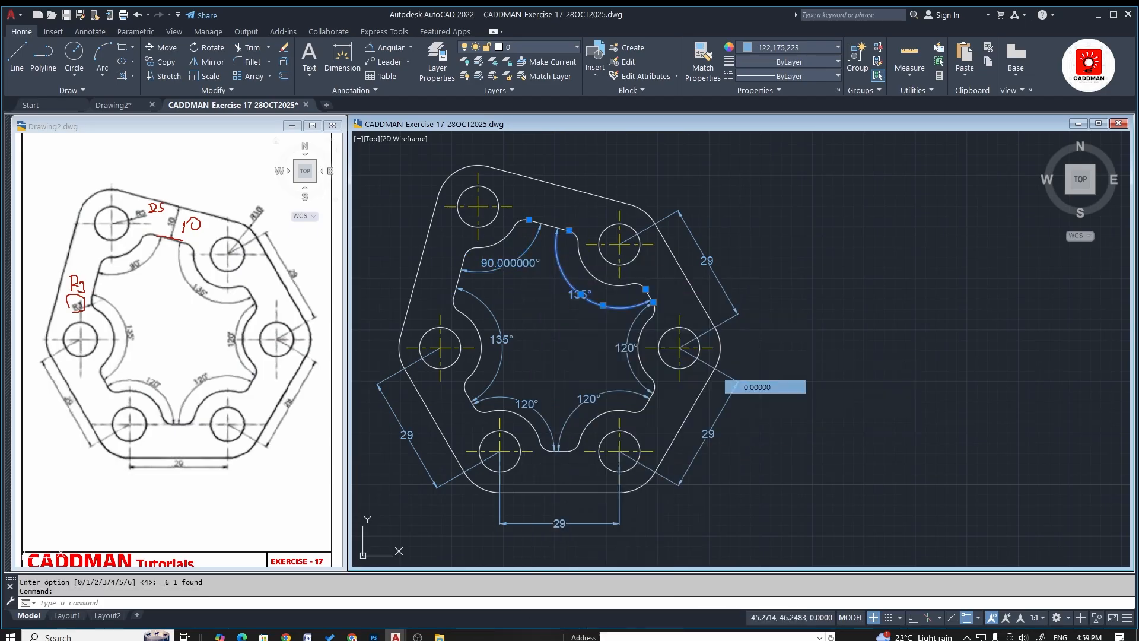
click(632, 355)
mouse_move(635, 357)
key(Escape)
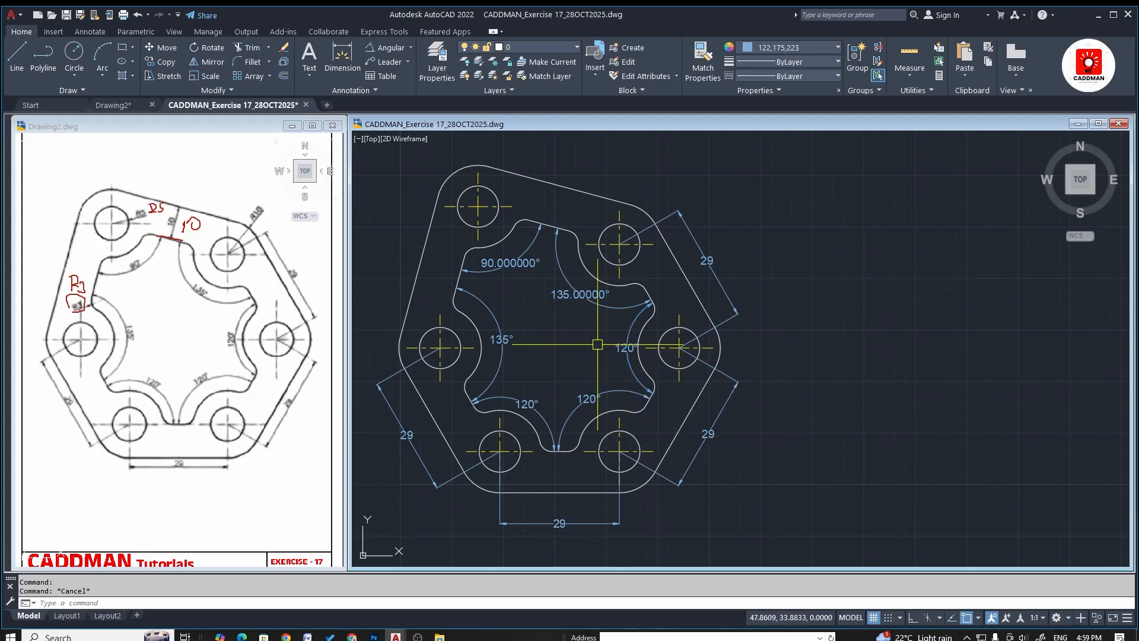
Match the properties of the upper-left hole's angular dimension onto the right hole's angular dimension
text(ma)
key(Return)
click(509, 263)
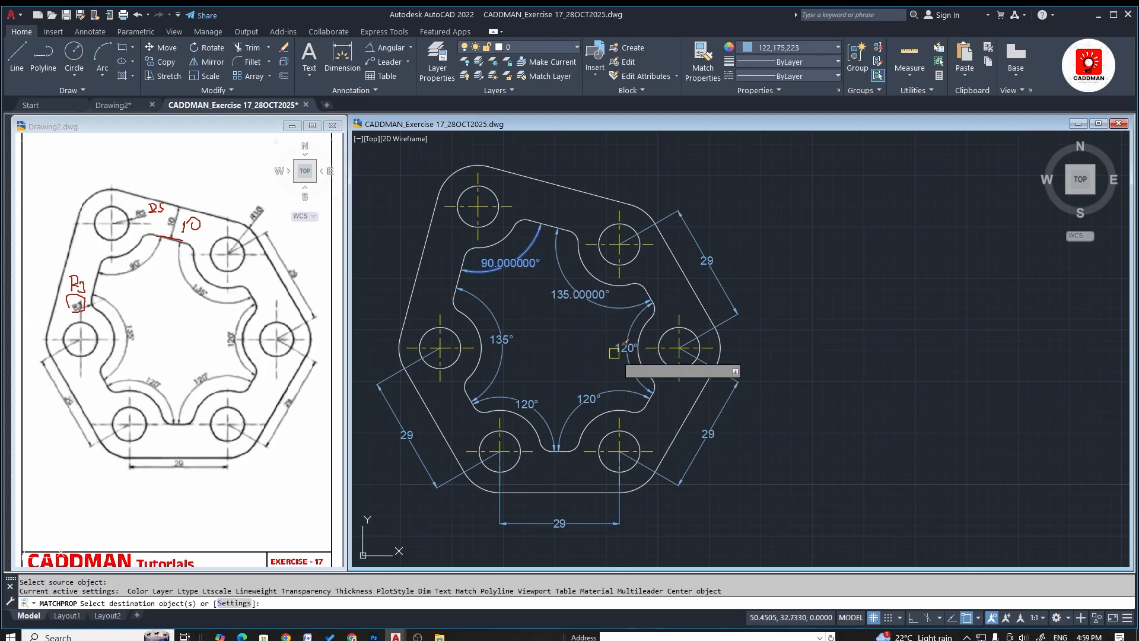
click(631, 359)
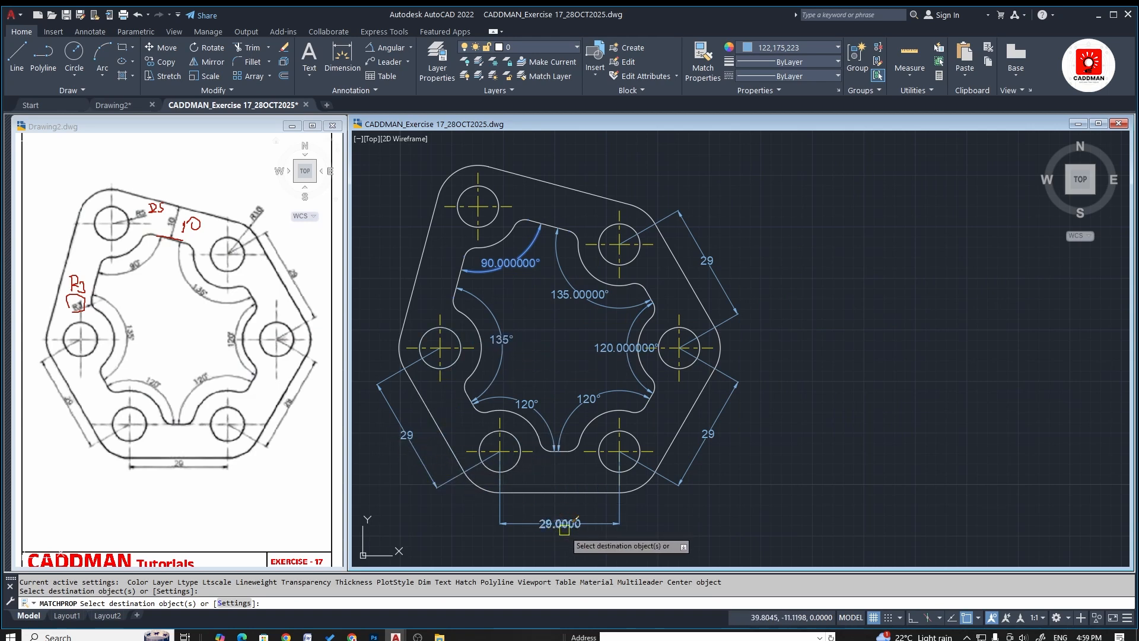
key(Escape)
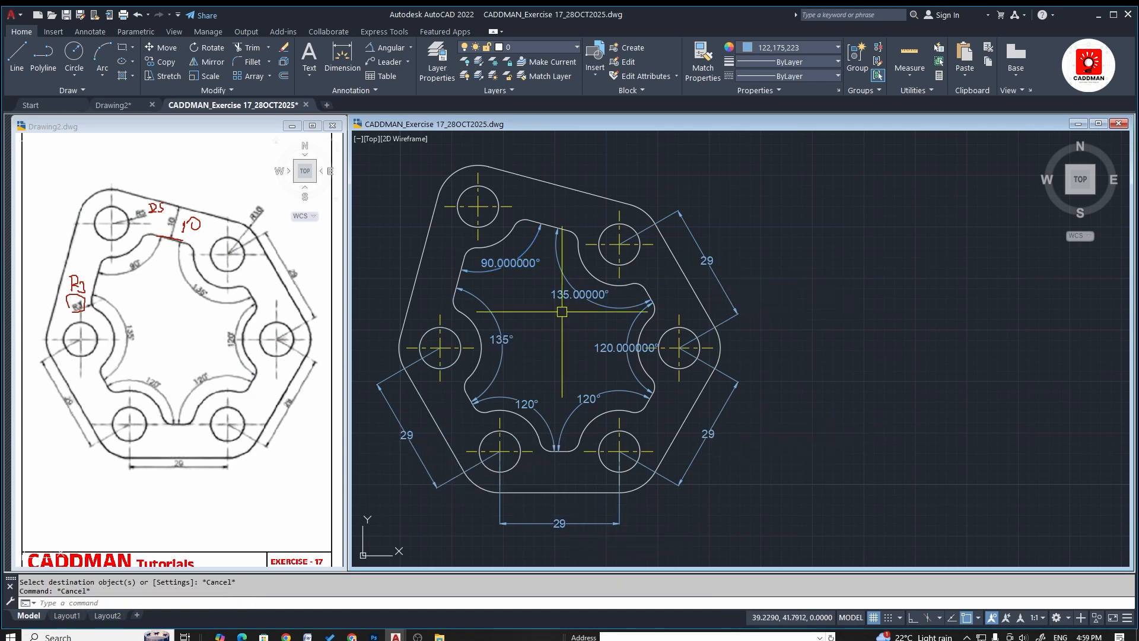
Match the left hole's angular dimension properties onto the angular dimensions at the upper-left, upper-right and right holes
text(ma)
key(Return)
click(503, 344)
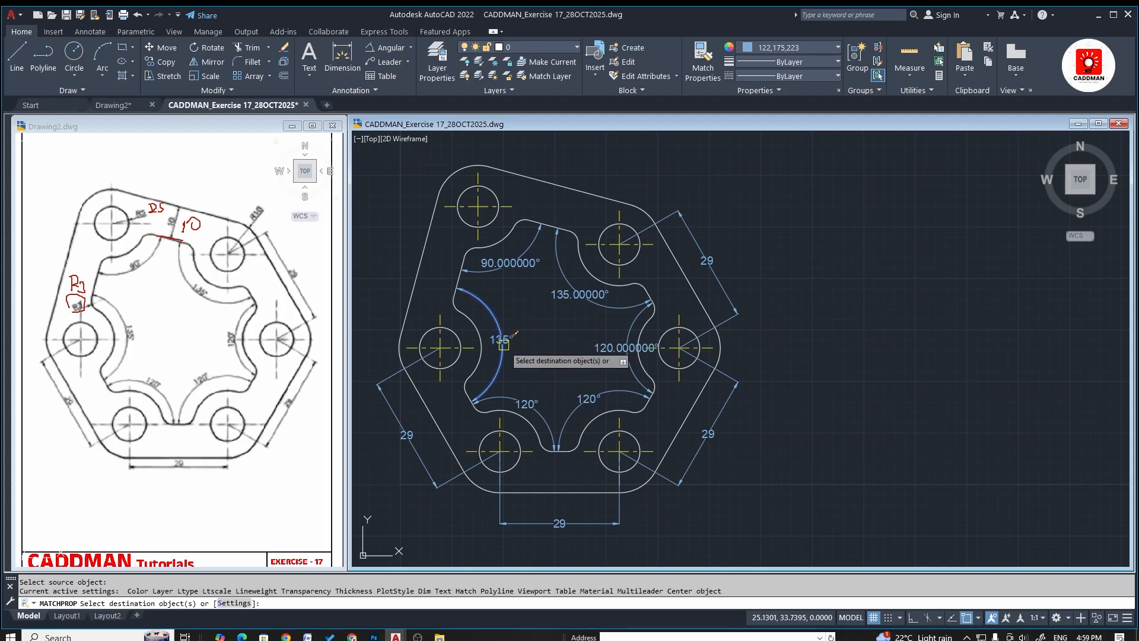
click(516, 265)
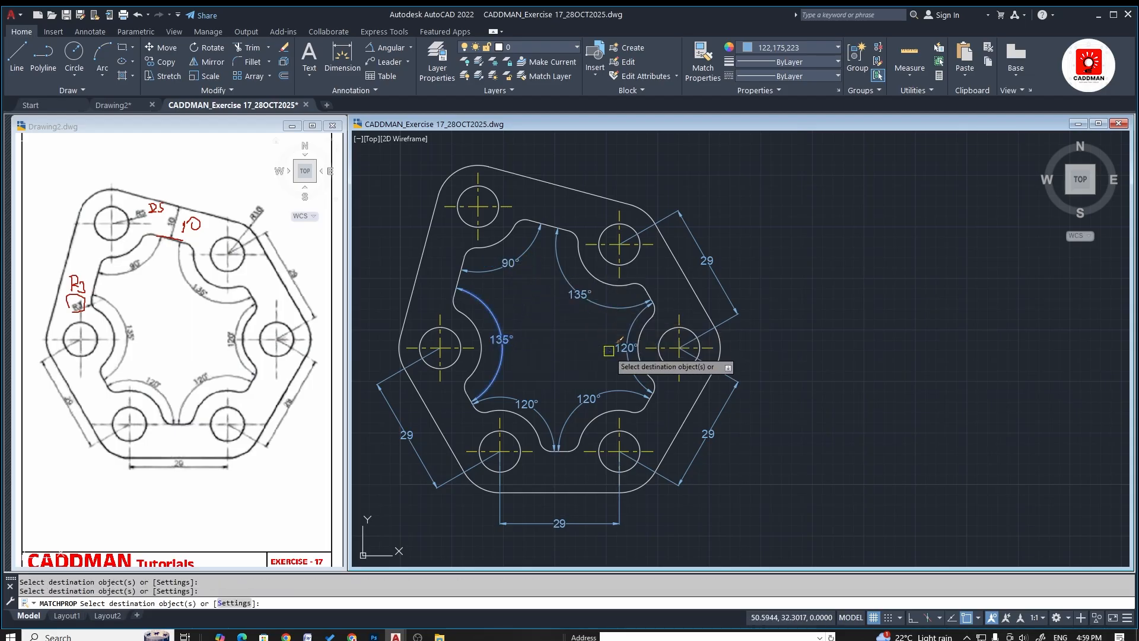
key(Escape)
Add a radius dimension to the upper-left hole, with its text outside the plate above the top edge
scroll(671, 352, down, 4)
scroll(655, 332, up, 4)
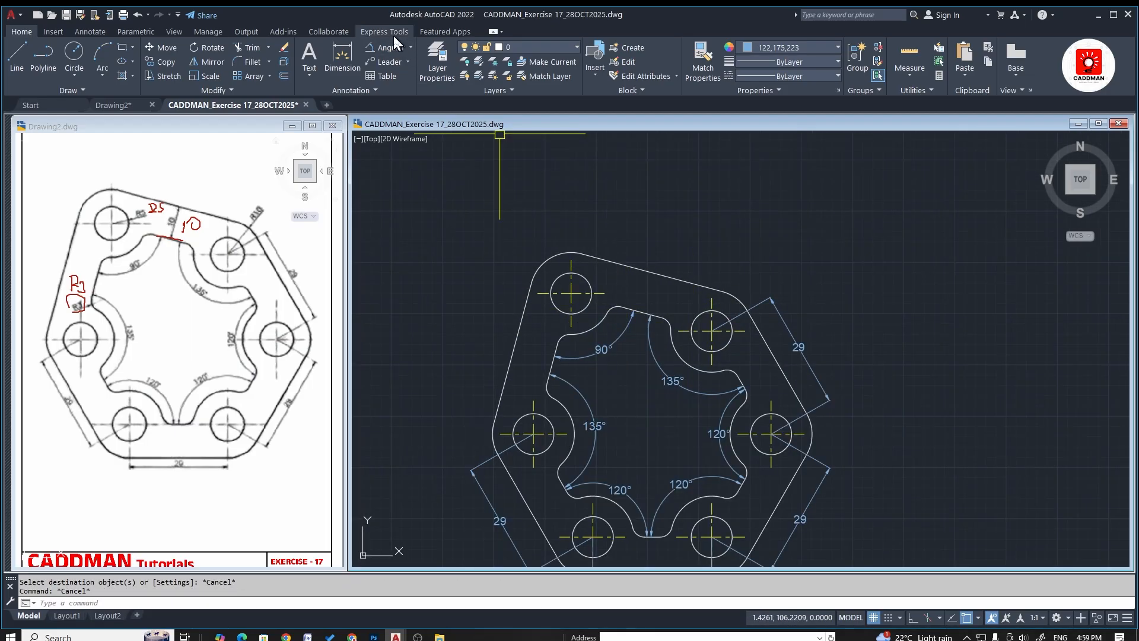
click(410, 48)
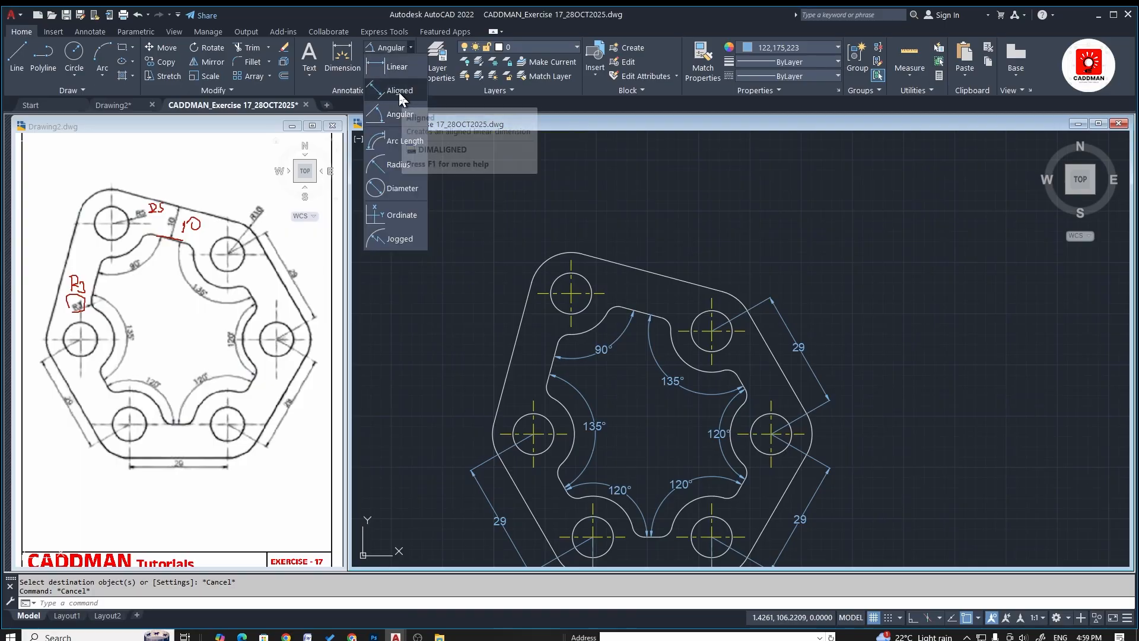
click(404, 162)
scroll(590, 282, up, 4)
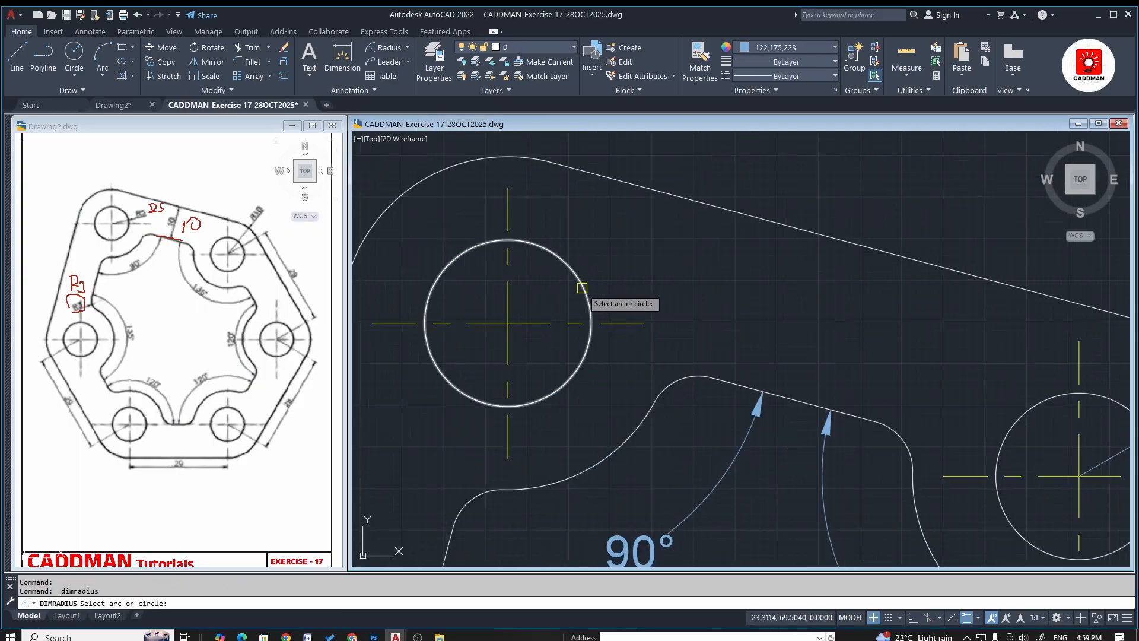
click(590, 282)
scroll(590, 282, down, 2)
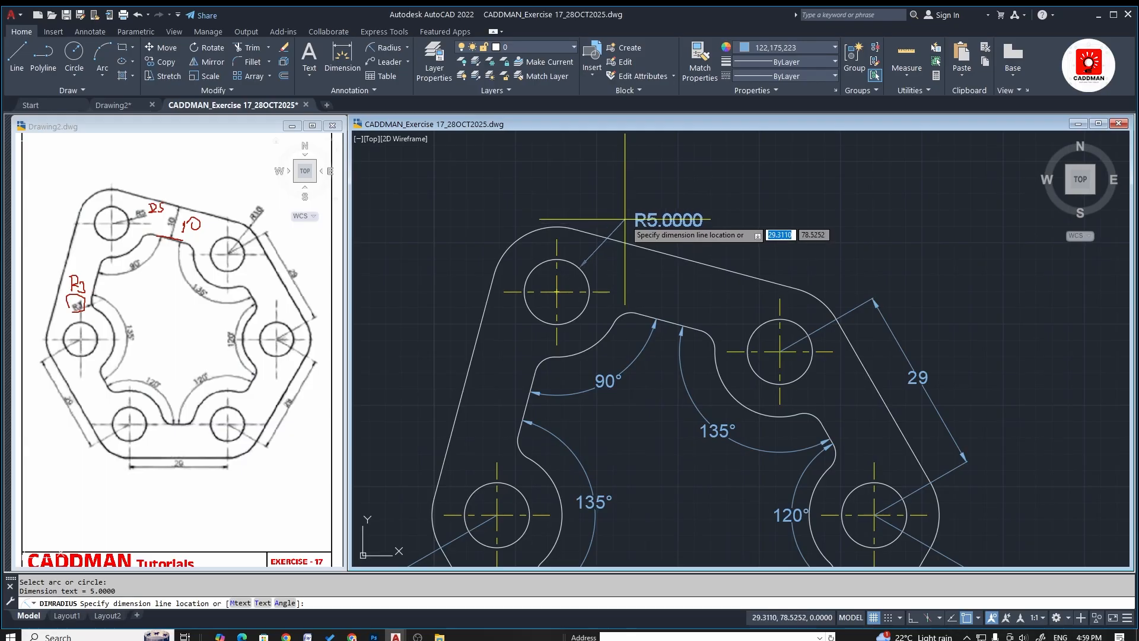
click(625, 218)
right_click(655, 225)
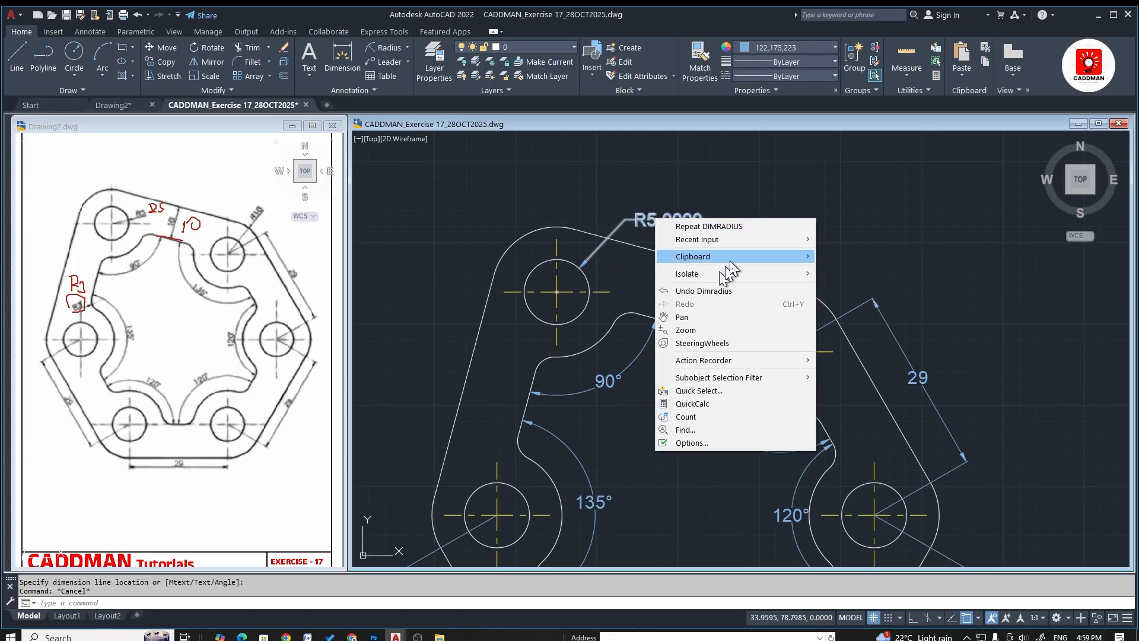
click(644, 238)
key(Escape)
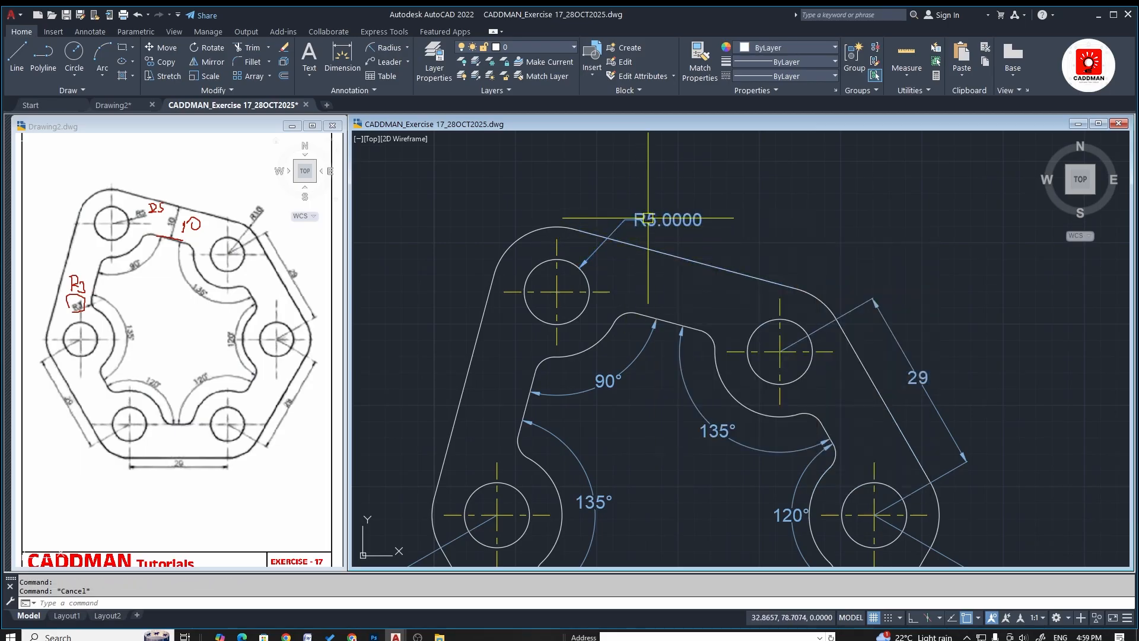
Set the precision of the upper-left hole's radius dimension to 0 decimals
right_click(648, 217)
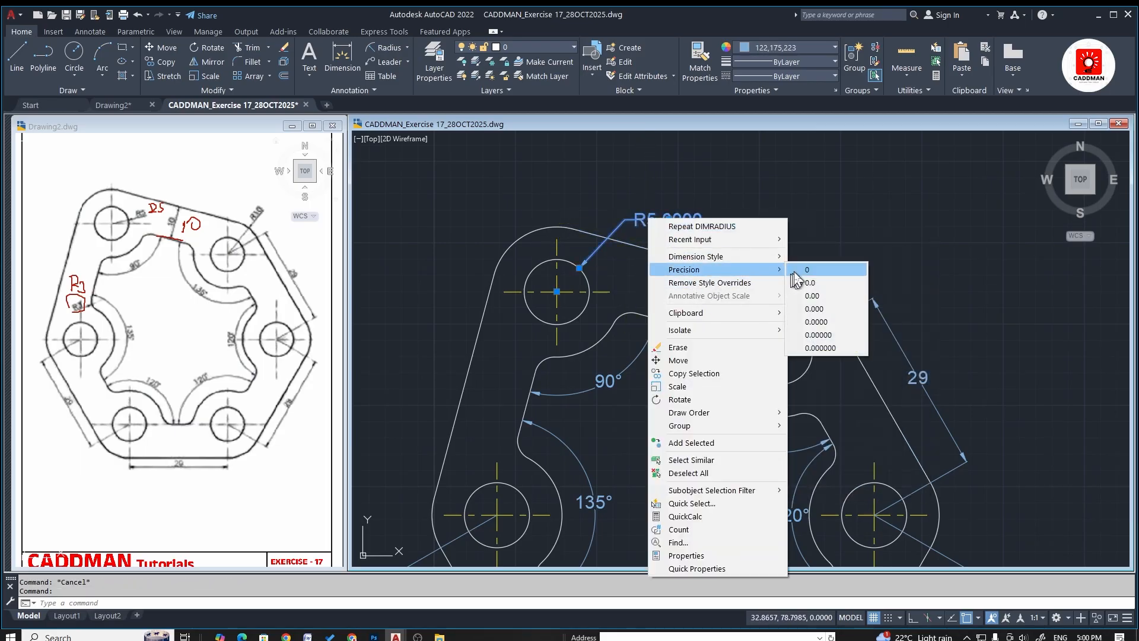
click(753, 258)
scroll(569, 273, down, 7)
scroll(466, 246, up, 3)
scroll(529, 280, down, 3)
scroll(482, 282, up, 3)
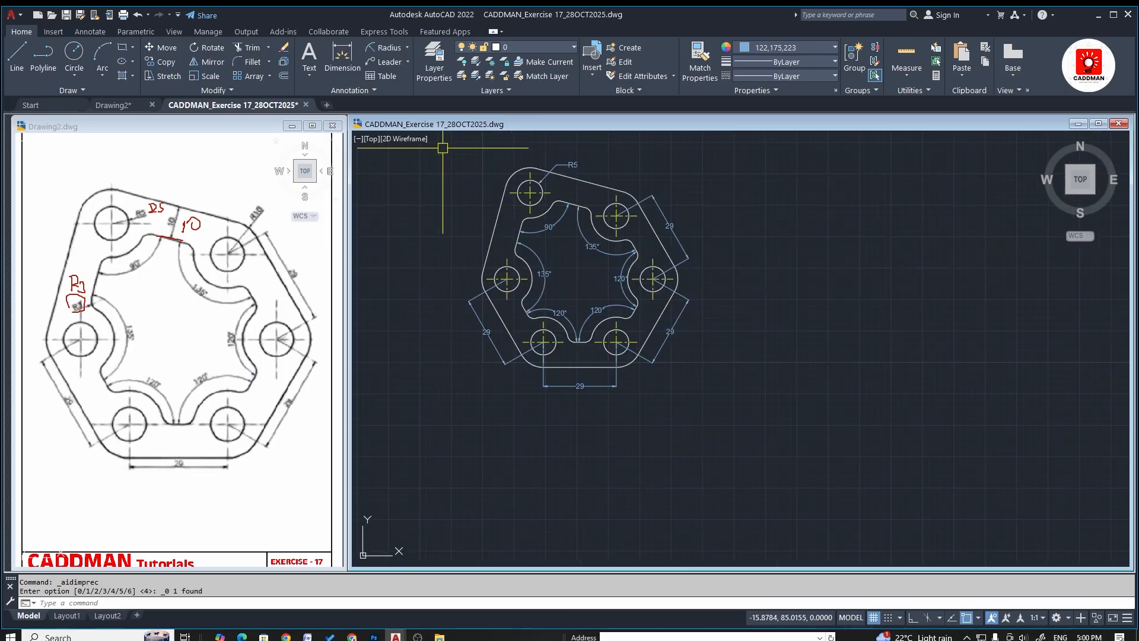
Add a radius dimension to the small inner fillet below the left hole, with its text on the plate side of the arc
click(372, 47)
scroll(521, 244, up, 6)
click(503, 391)
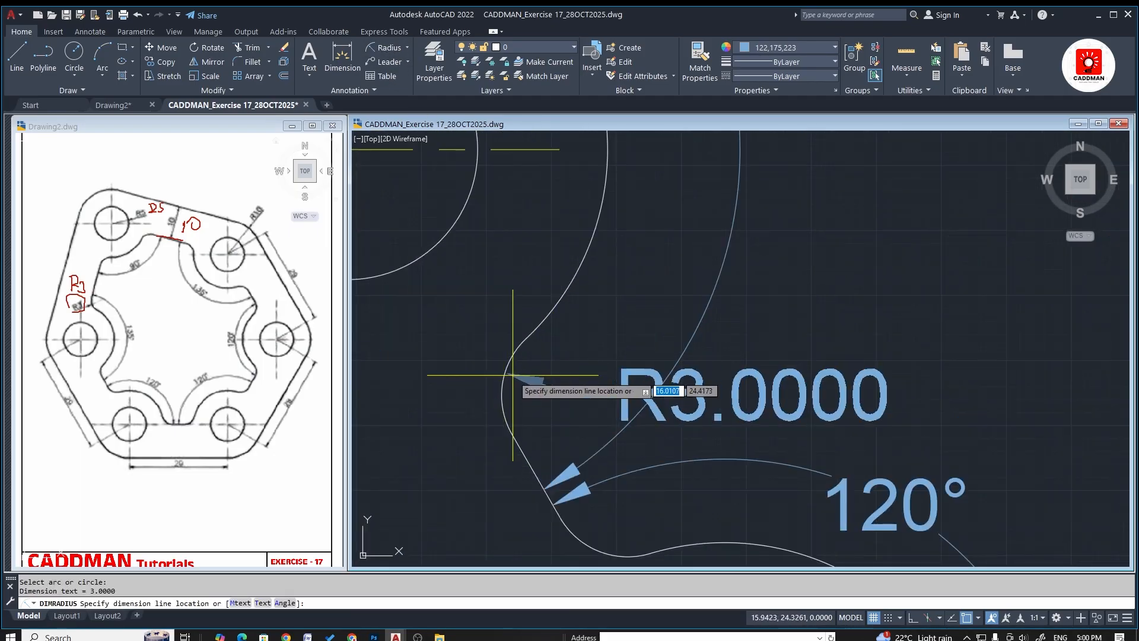
scroll(508, 387, down, 3)
scroll(453, 361, up, 2)
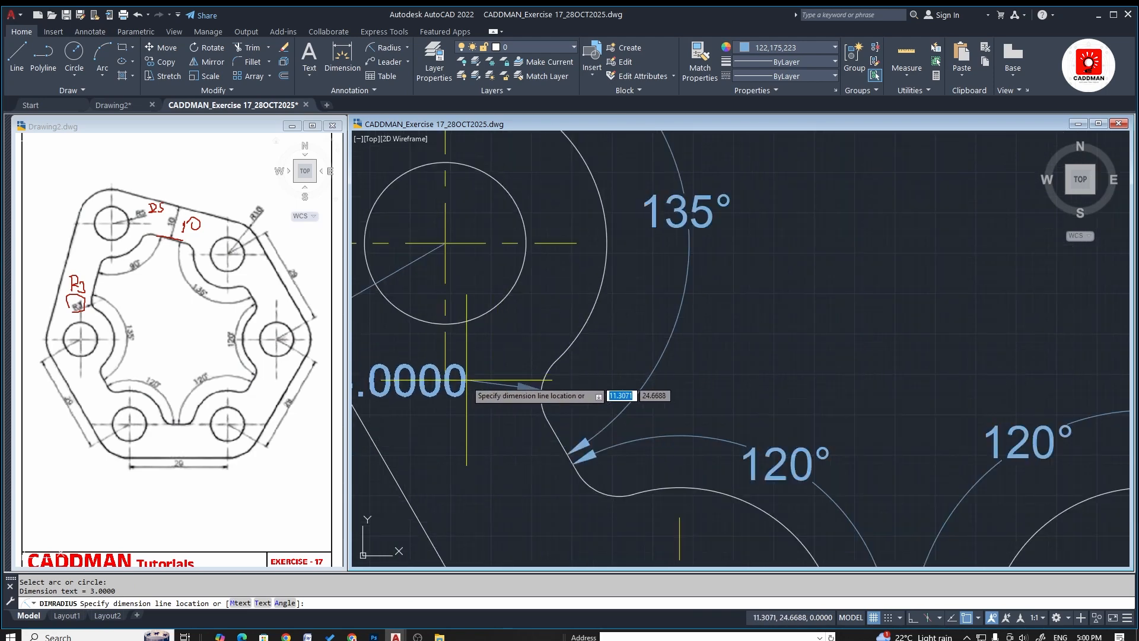
click(468, 378)
scroll(632, 350, down, 2)
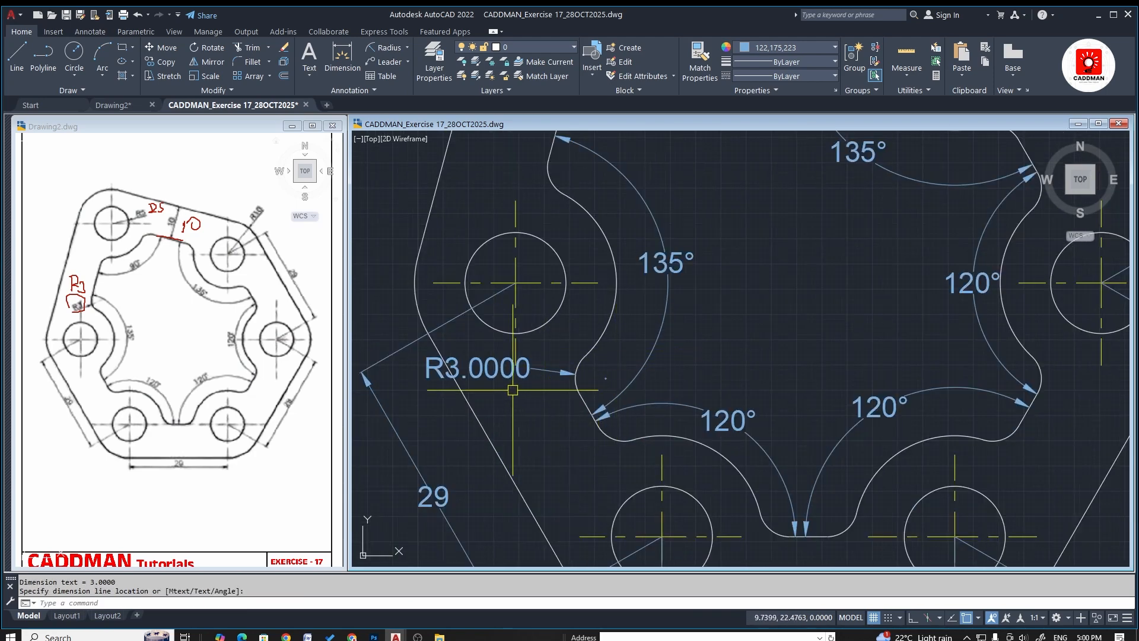
Set the precision of the inner fillet's radius dimension to 0 decimals
click(484, 376)
right_click(484, 375)
mouse_move(514, 68)
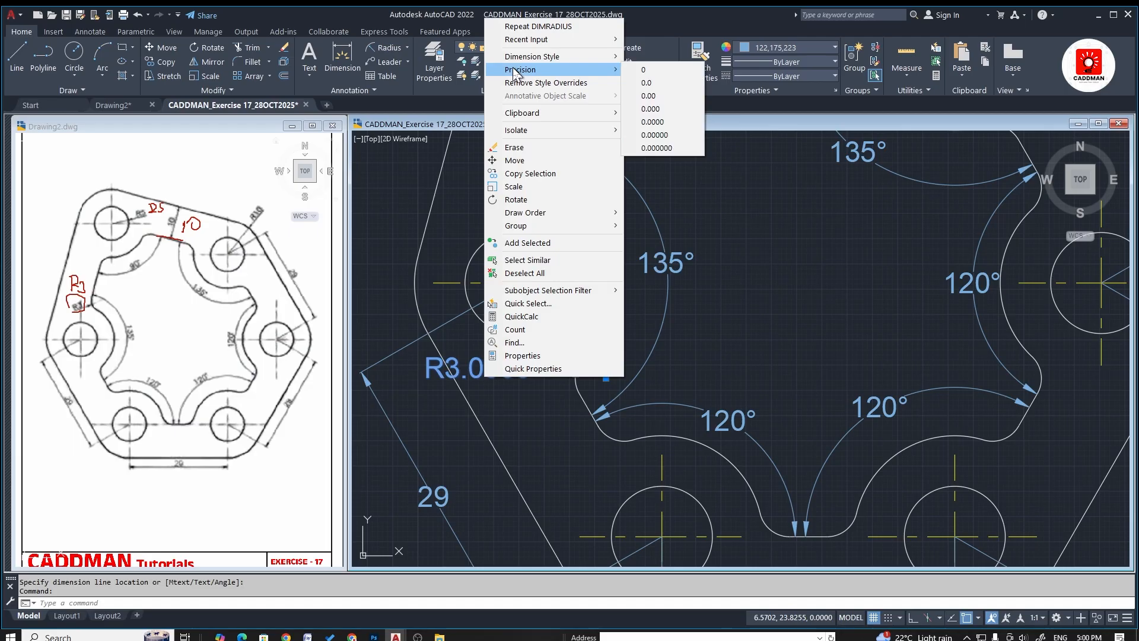
click(644, 70)
scroll(518, 389, down, 4)
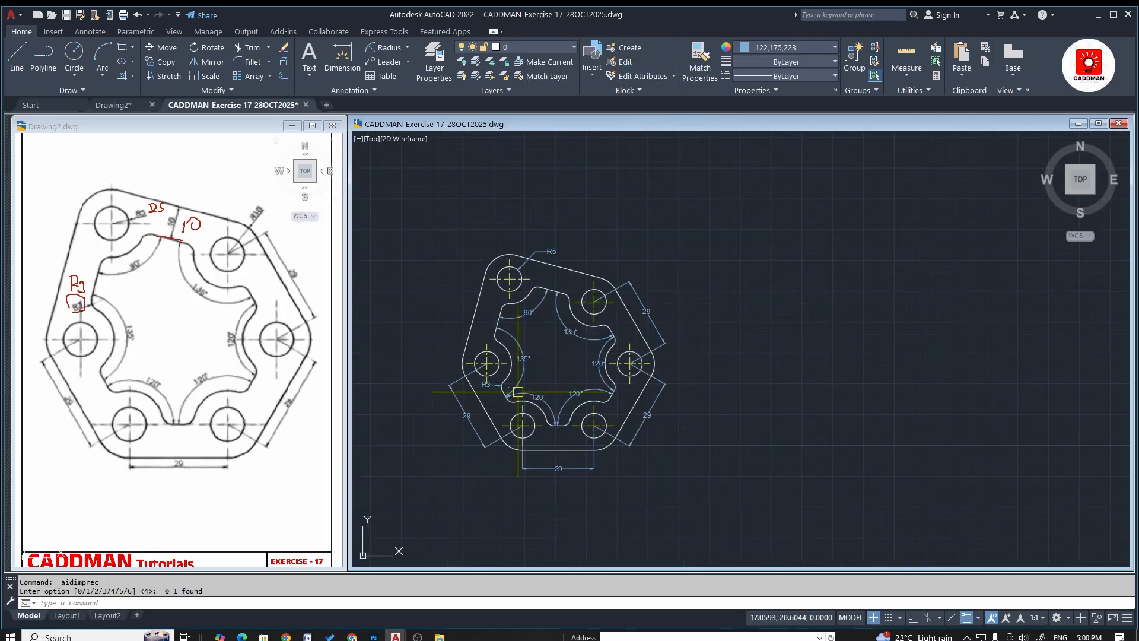
scroll(631, 301, up, 2)
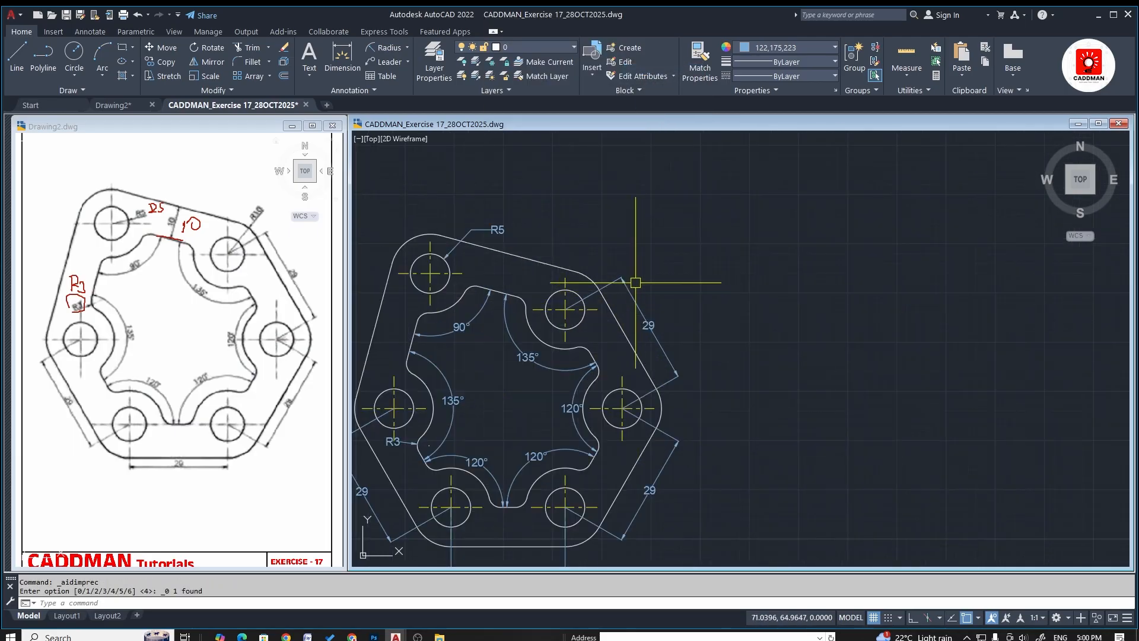
Add a radius dimension to the plate's outer corner arc at the upper-right hole, with its text outside the plate
click(386, 49)
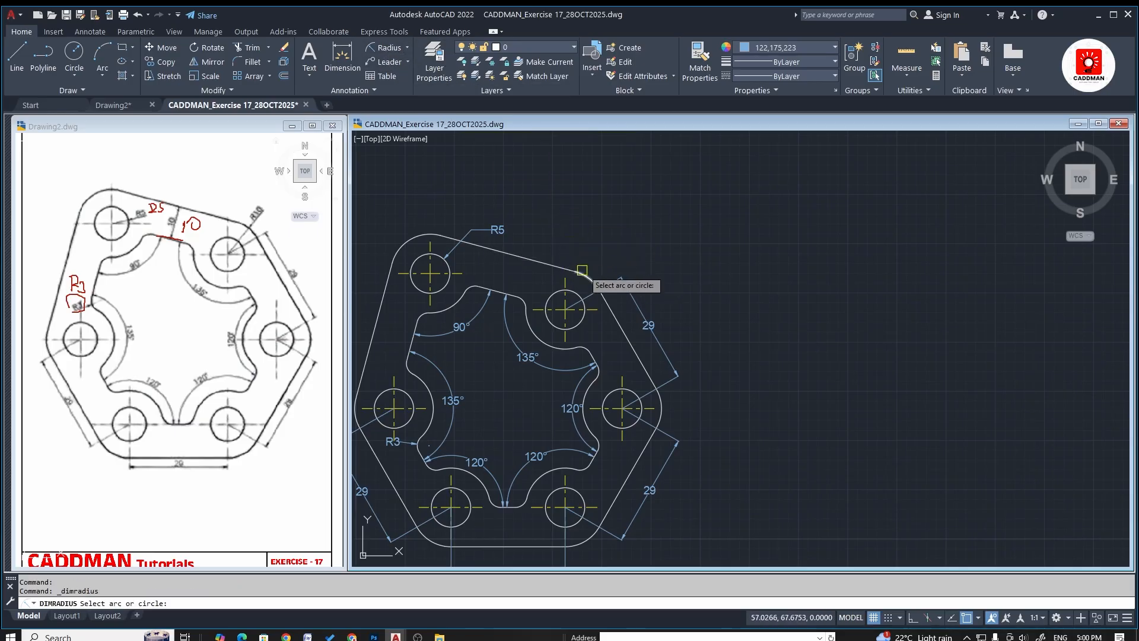
scroll(593, 291, up, 6)
click(609, 307)
scroll(653, 270, down, 8)
scroll(631, 292, up, 4)
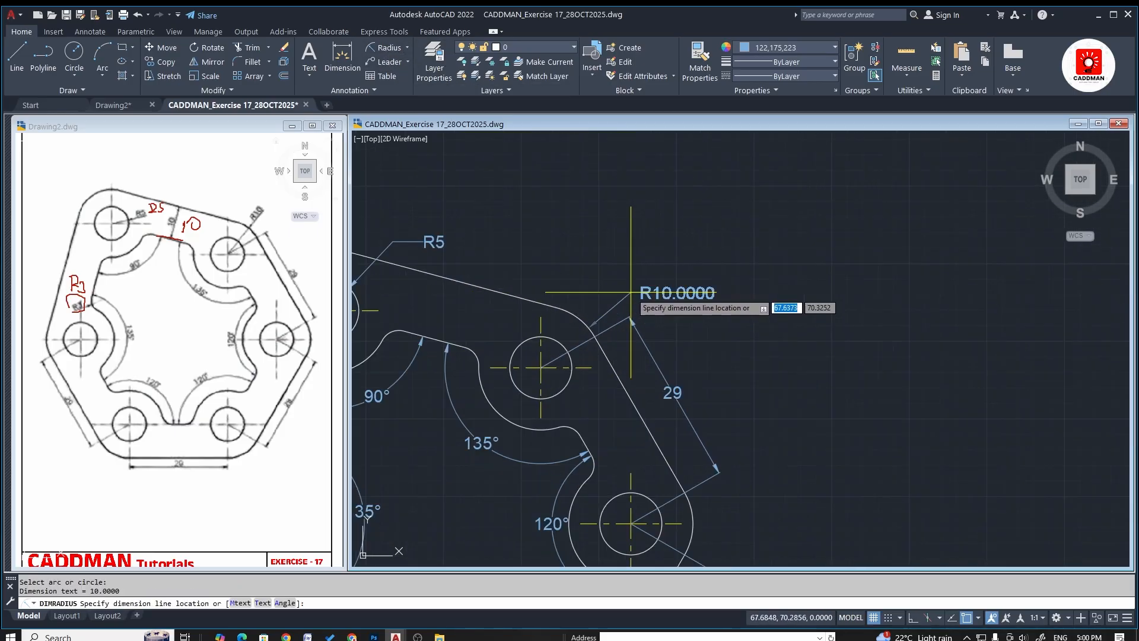
scroll(631, 292, up, 3)
click(602, 289)
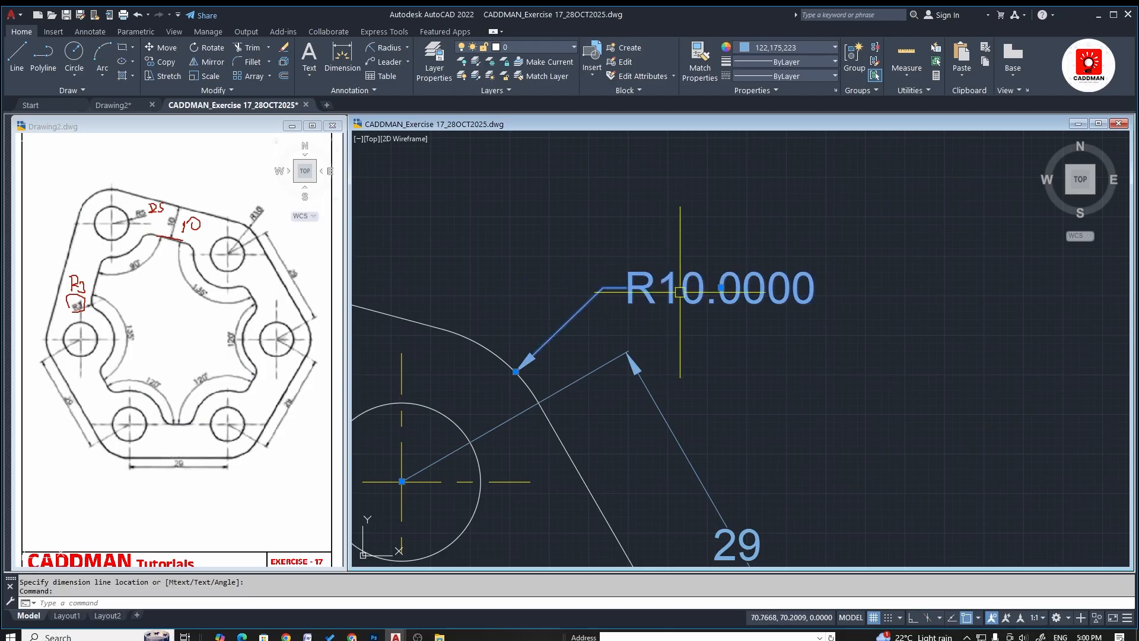
Set the precision of the outer corner arc's radius dimension to 0 decimals
right_click(671, 272)
mouse_move(763, 321)
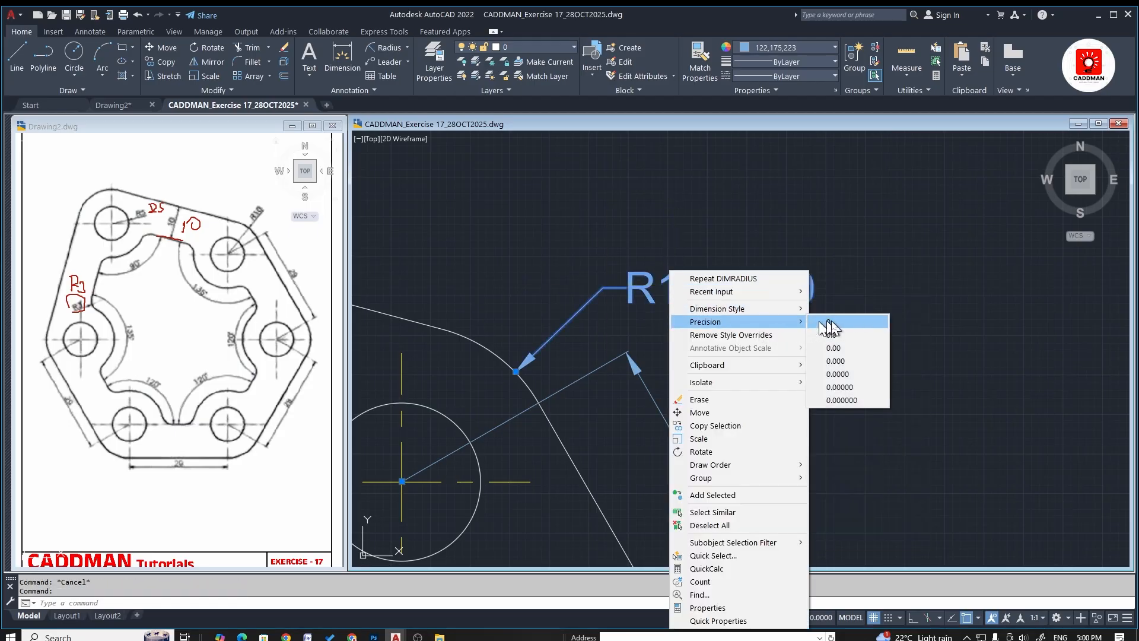
click(840, 321)
Move the text of the outer corner's radius dimension slightly farther up, clear of the neighbouring aligned dimension
scroll(689, 296, down, 2)
scroll(687, 296, up, 4)
click(662, 300)
scroll(478, 296, down, 4)
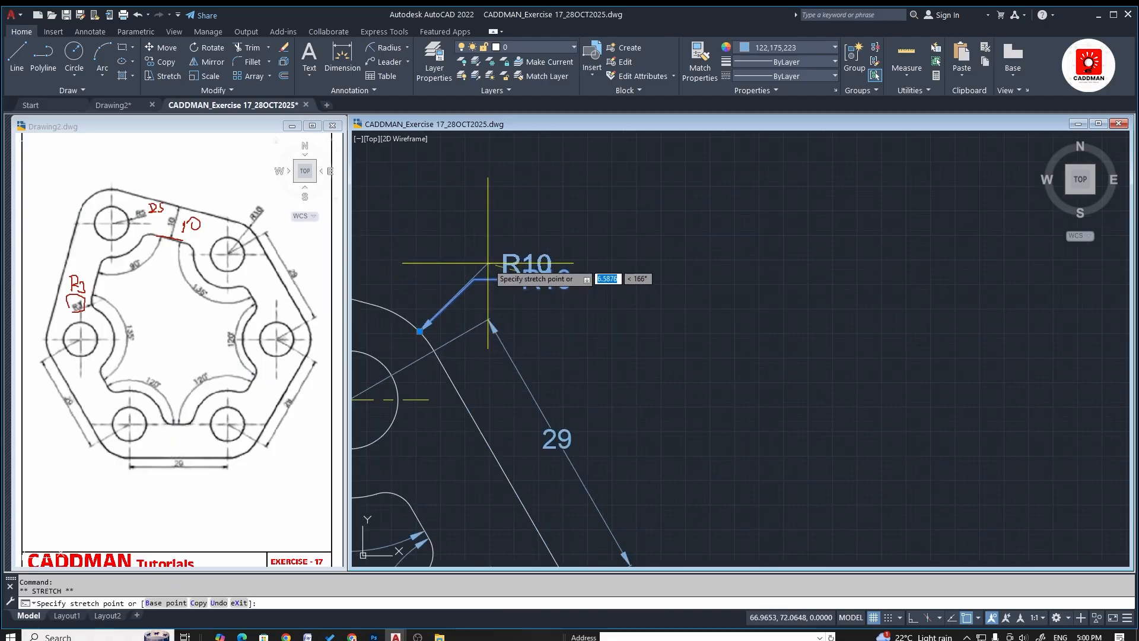
scroll(493, 246, up, 2)
click(549, 252)
key(Escape)
key(Escape)
scroll(652, 273, down, 6)
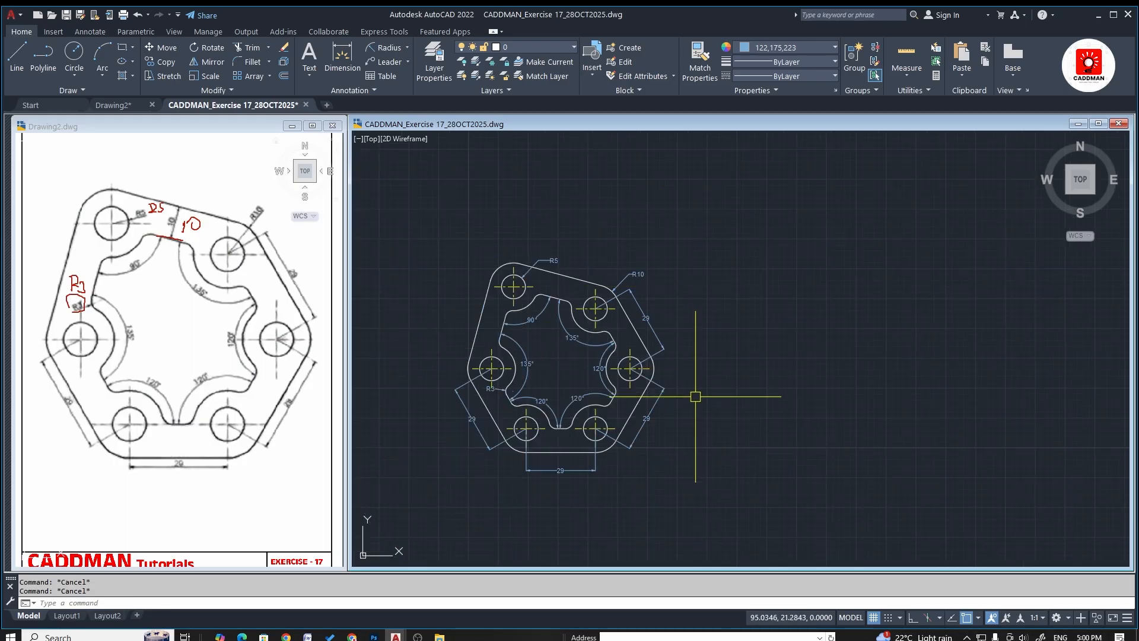
Add an aligned dimension from the short inner edge at the plate's top to the midpoint of the sloping outer edge, with its line between them
scroll(683, 414, up, 1)
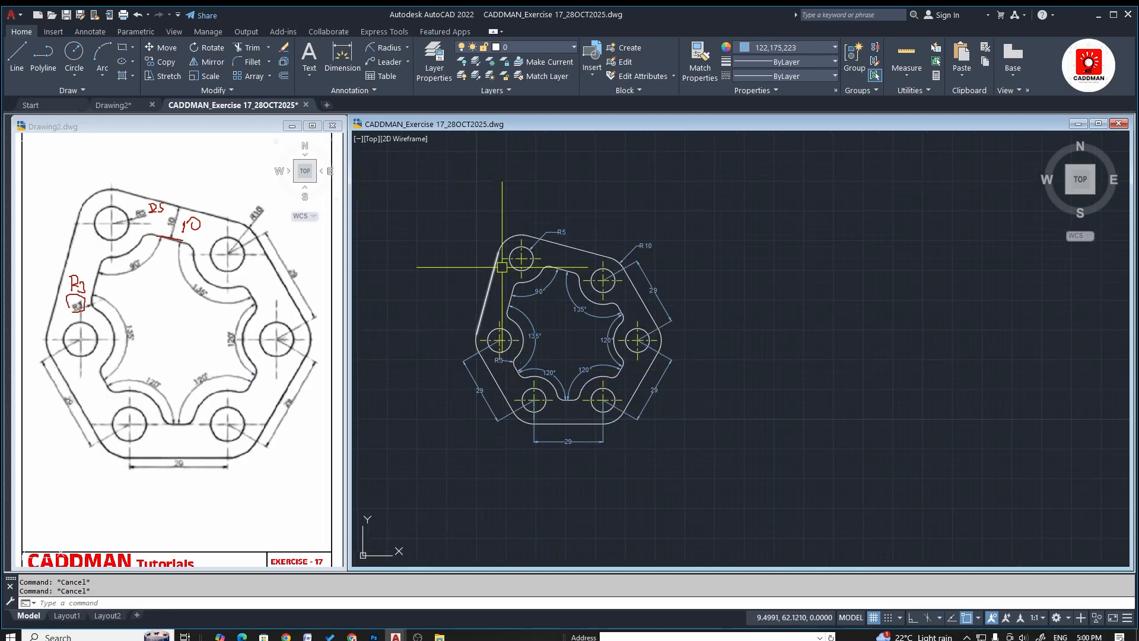
click(408, 47)
click(404, 95)
scroll(584, 246, up, 5)
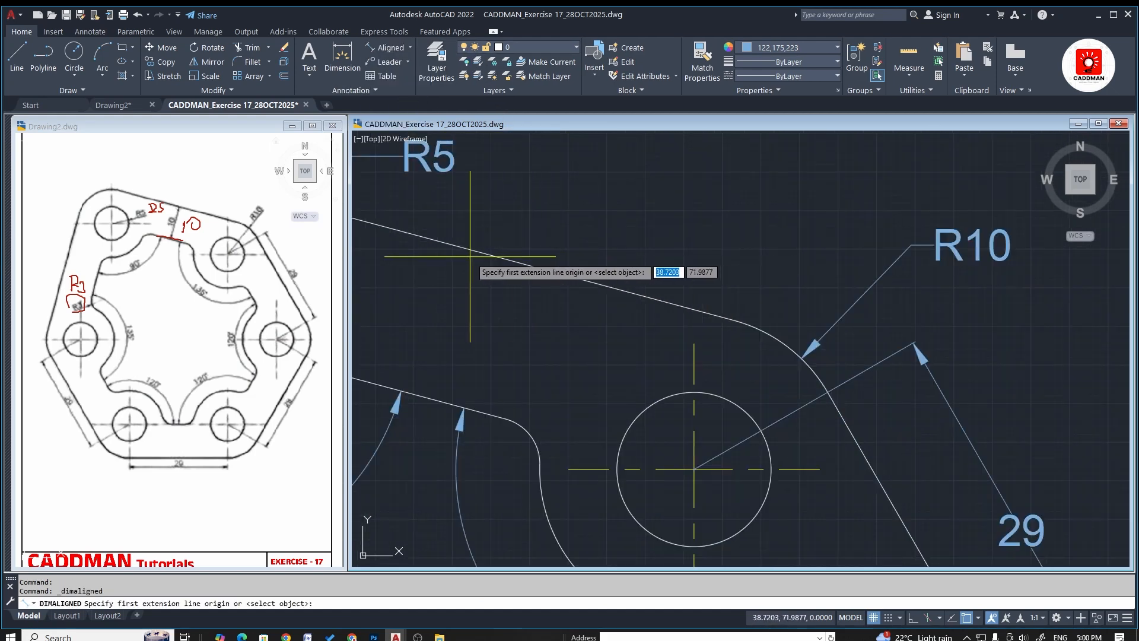
click(429, 396)
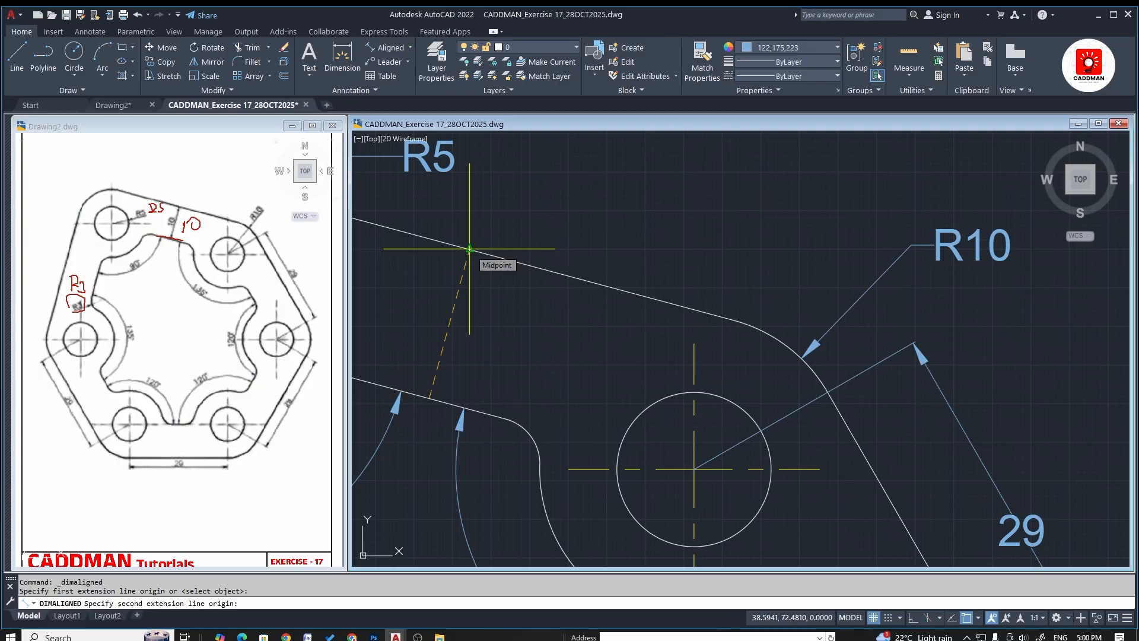
click(469, 248)
click(474, 248)
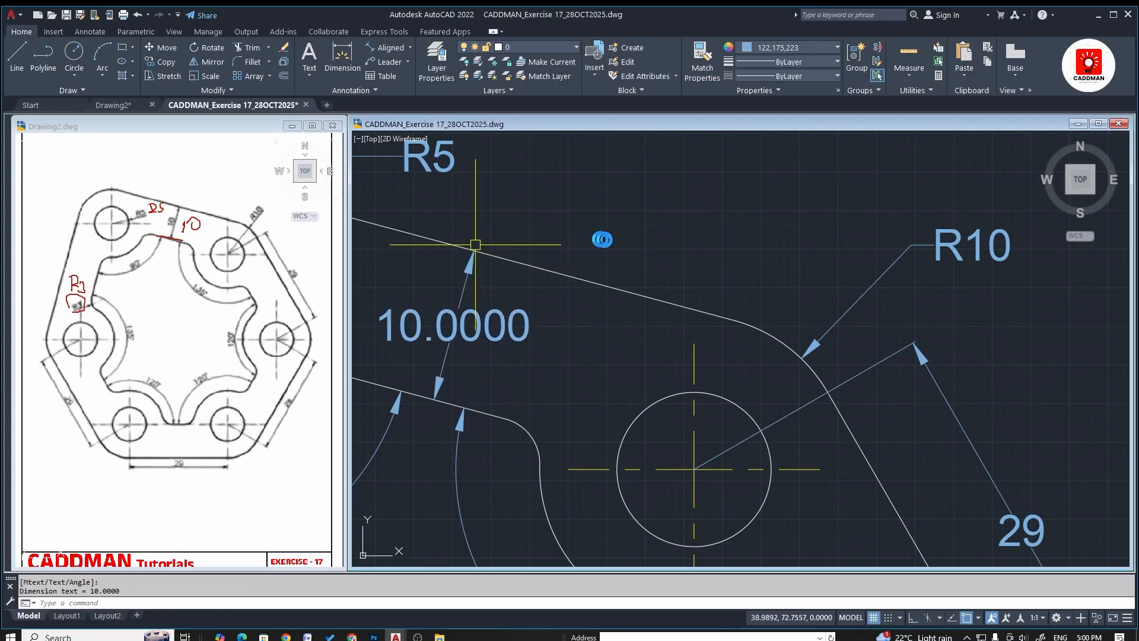
Set the precision of the aligned dimension between the upper inner and outer edges to 0 decimals
scroll(655, 237, down, 5)
click(583, 274)
right_click(588, 272)
mouse_move(646, 322)
click(749, 322)
scroll(633, 326, down, 6)
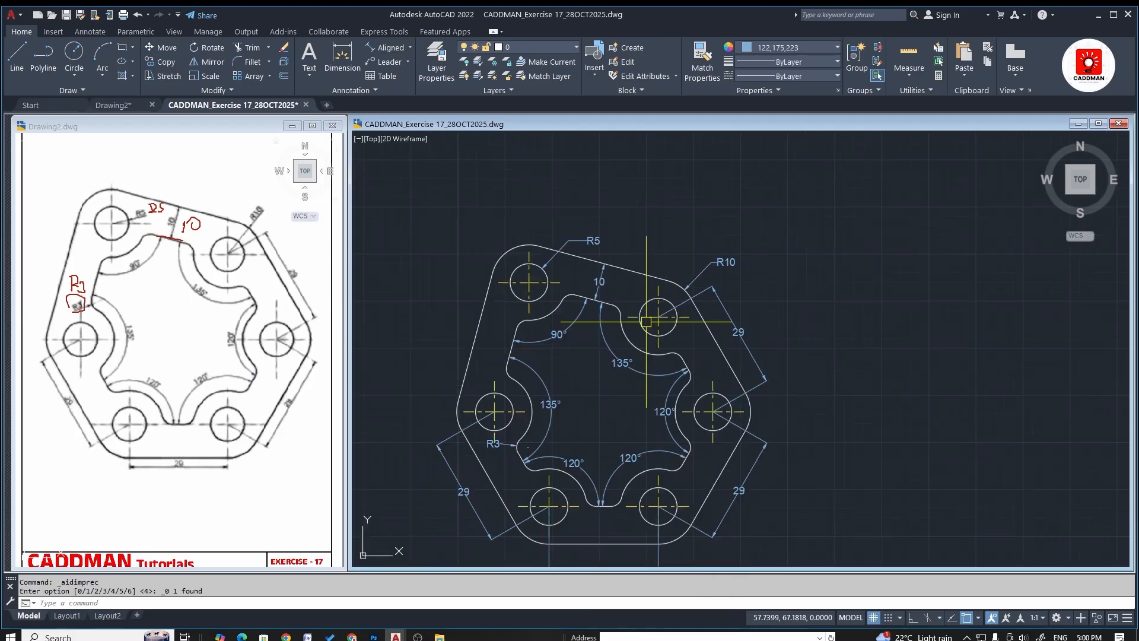
scroll(633, 326, up, 5)
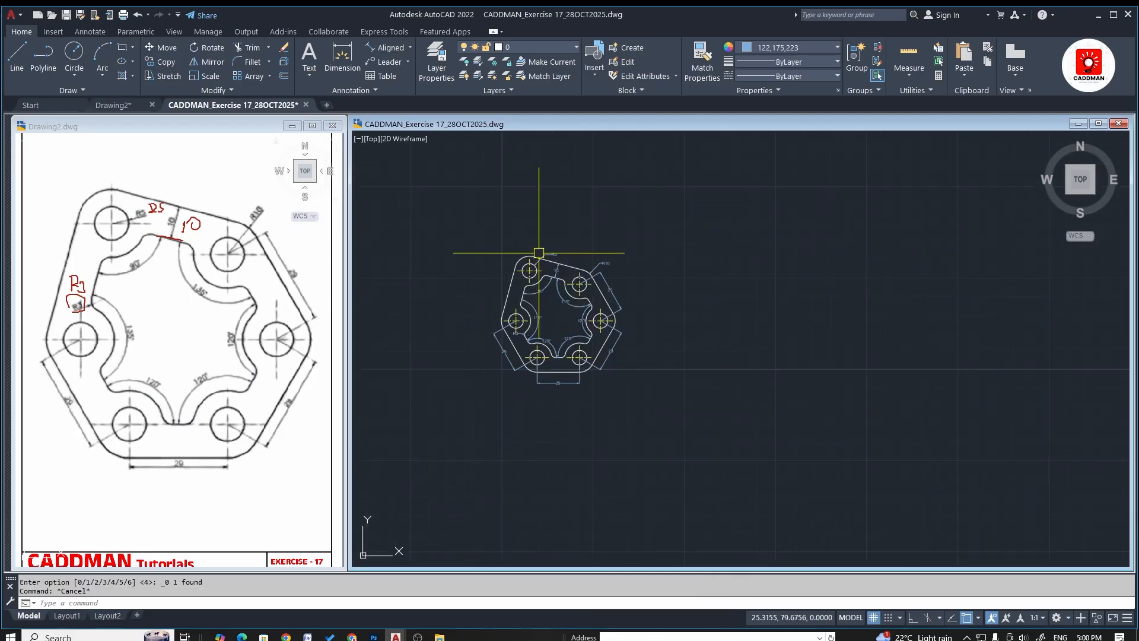
scroll(550, 284, up, 3)
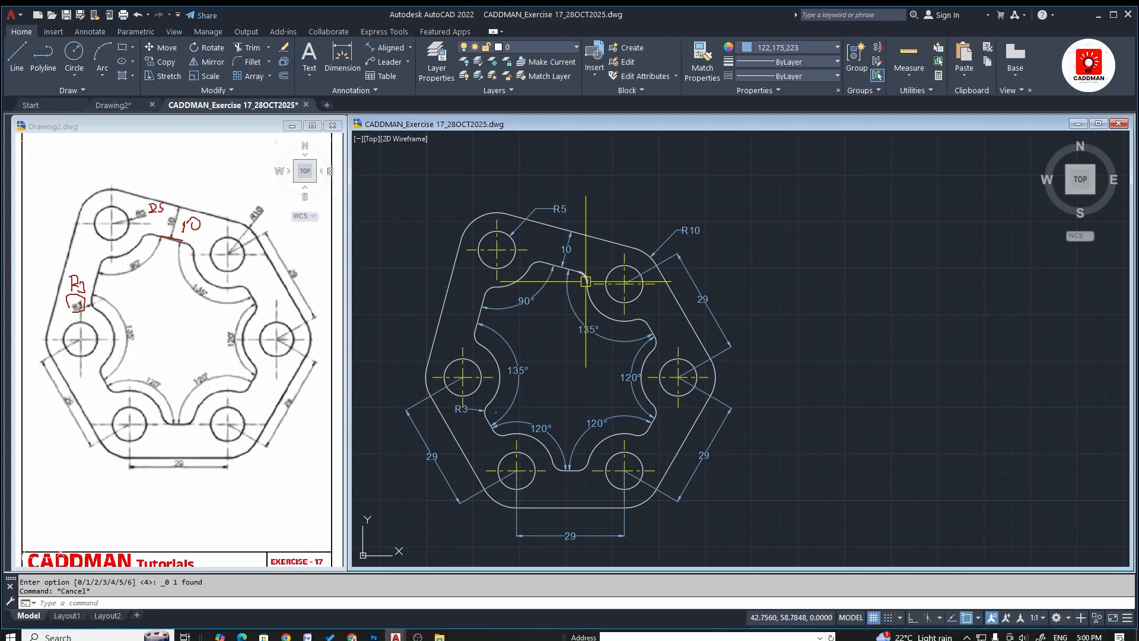
scroll(649, 319, down, 2)
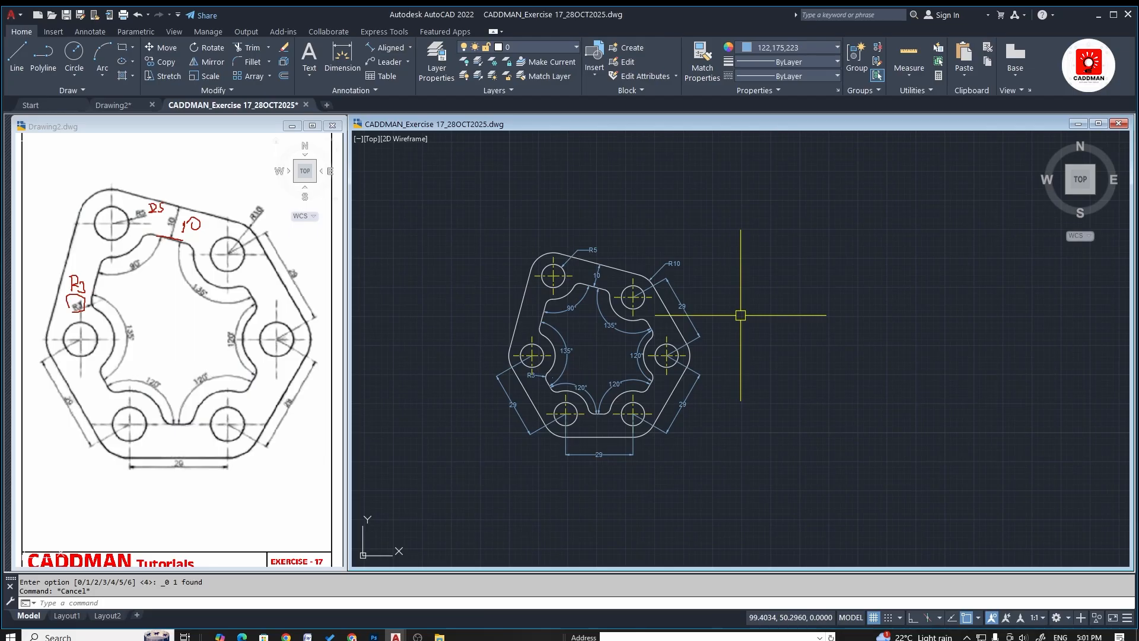
key(Escape)
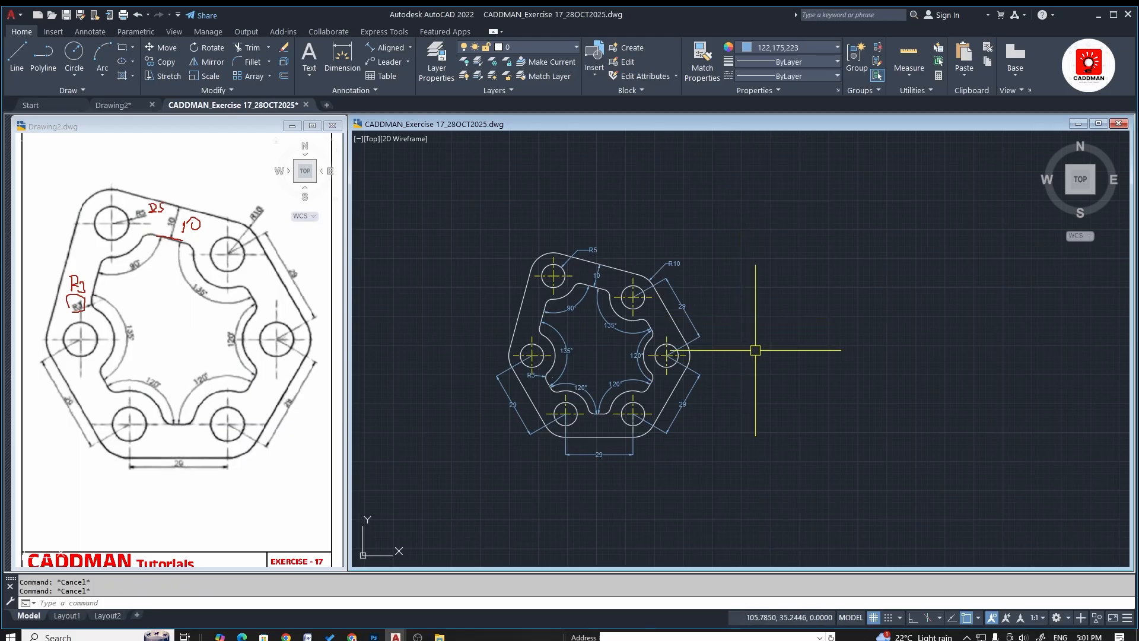